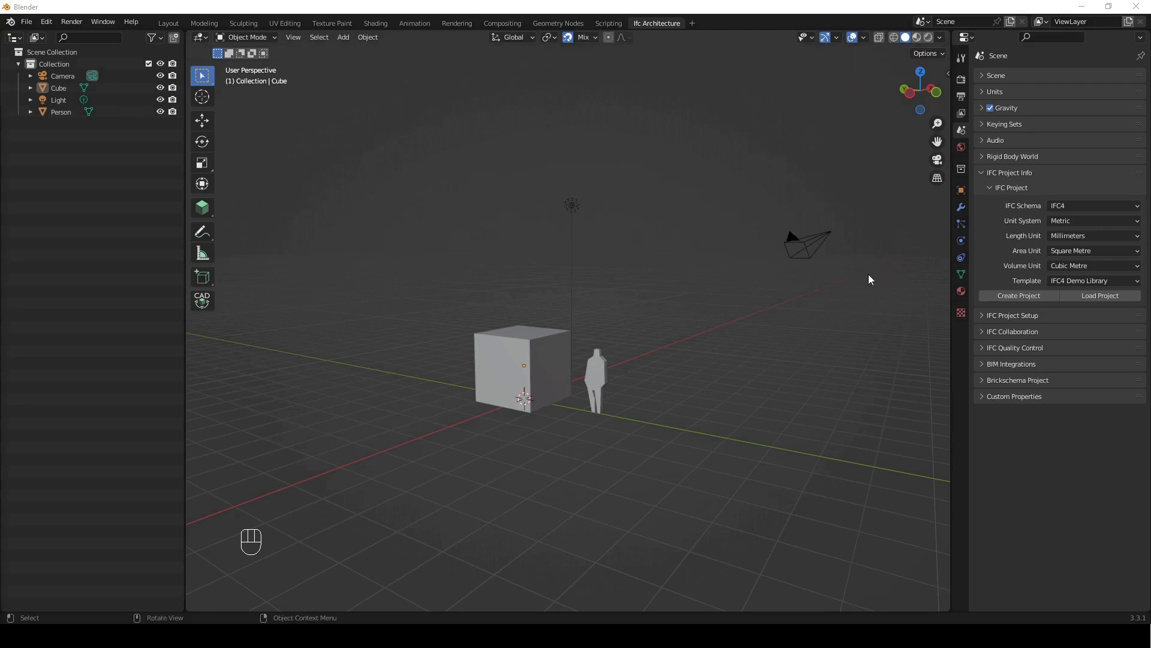
{"action": "left_click_drag", "start_coordinate": [119, 420], "coordinate": [59, 70]}
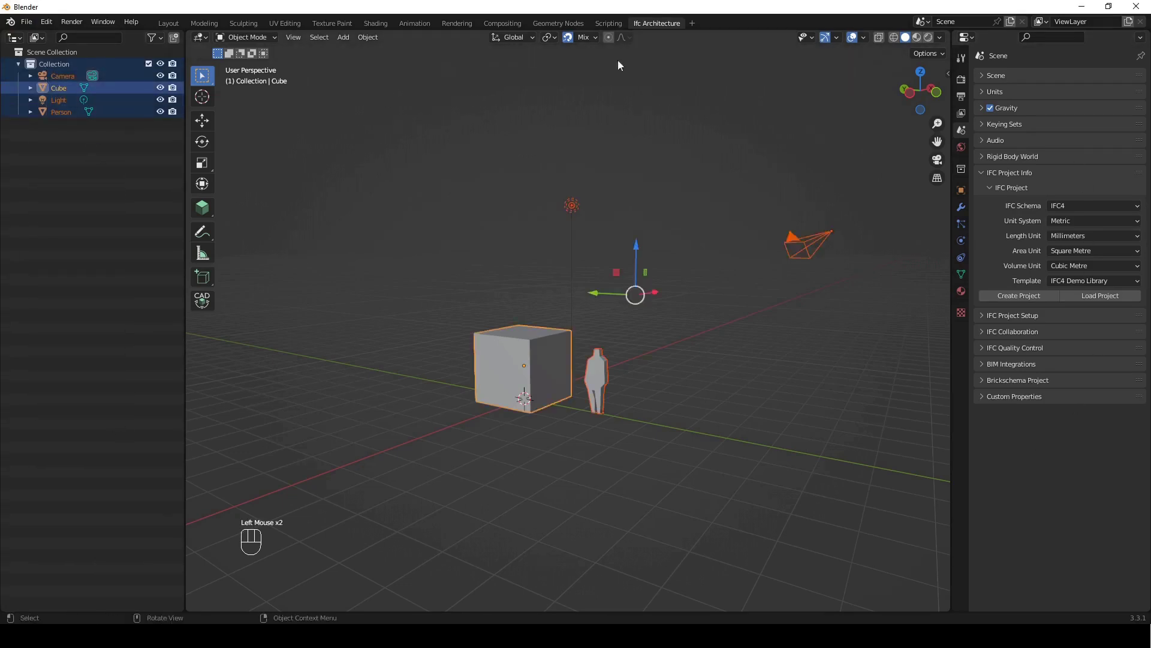
{"action": "left_click", "coordinate": [585, 37]}
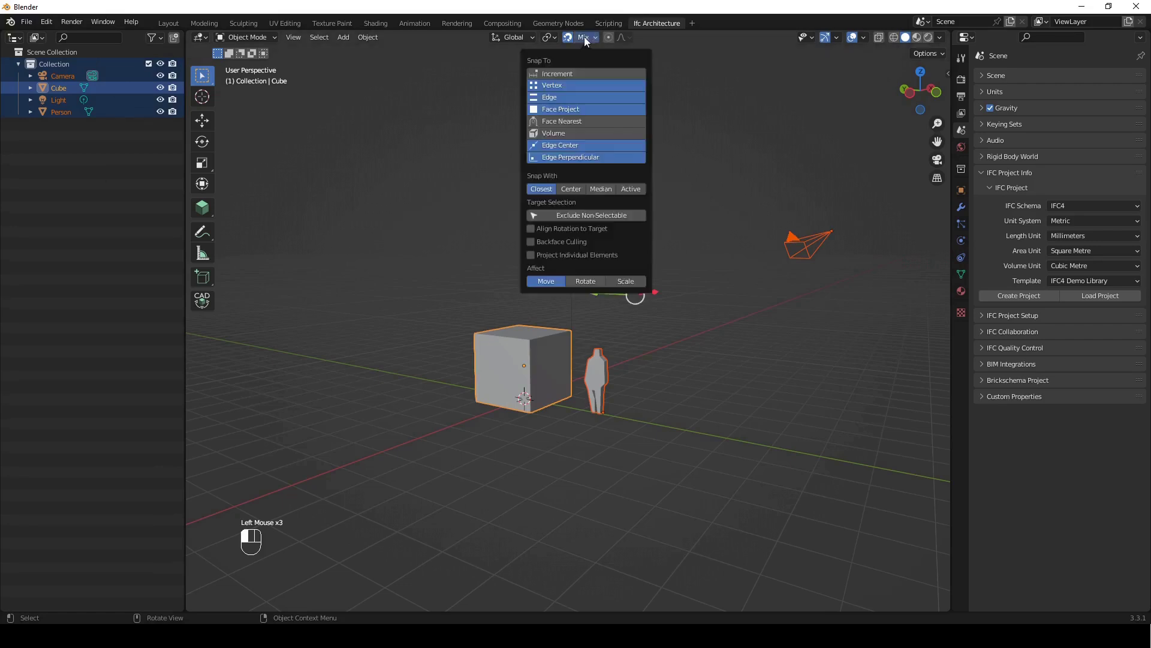
{"action": "left_click", "coordinate": [533, 361]}
{"action": "key", "text": "g"}
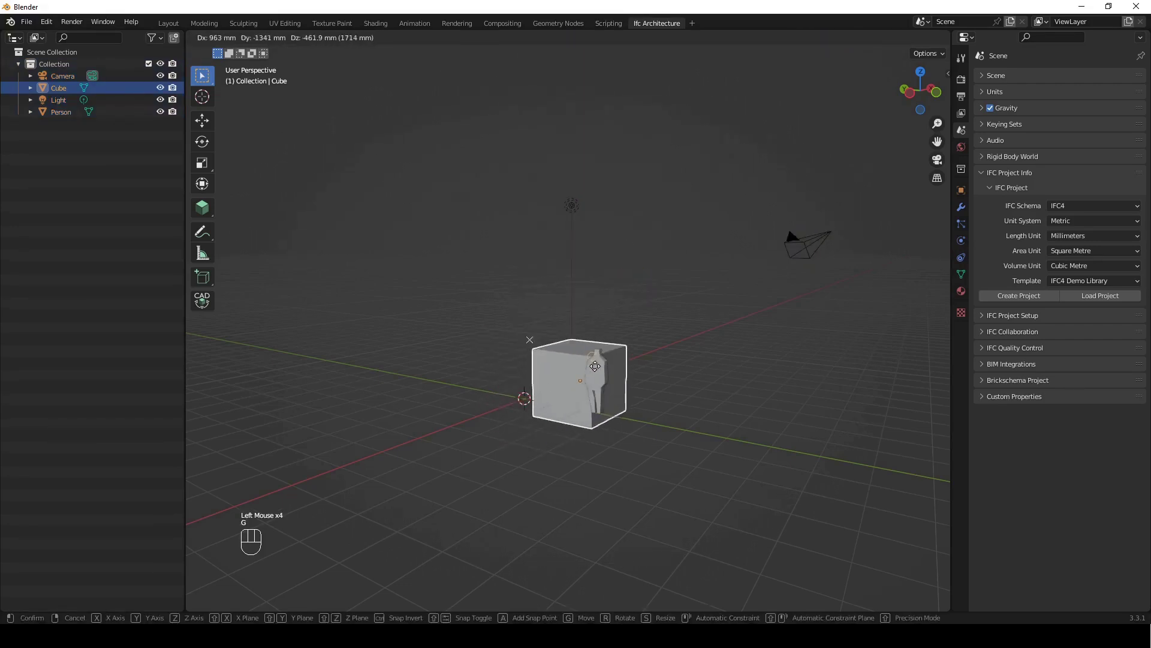
{"action": "key", "text": "Escape"}
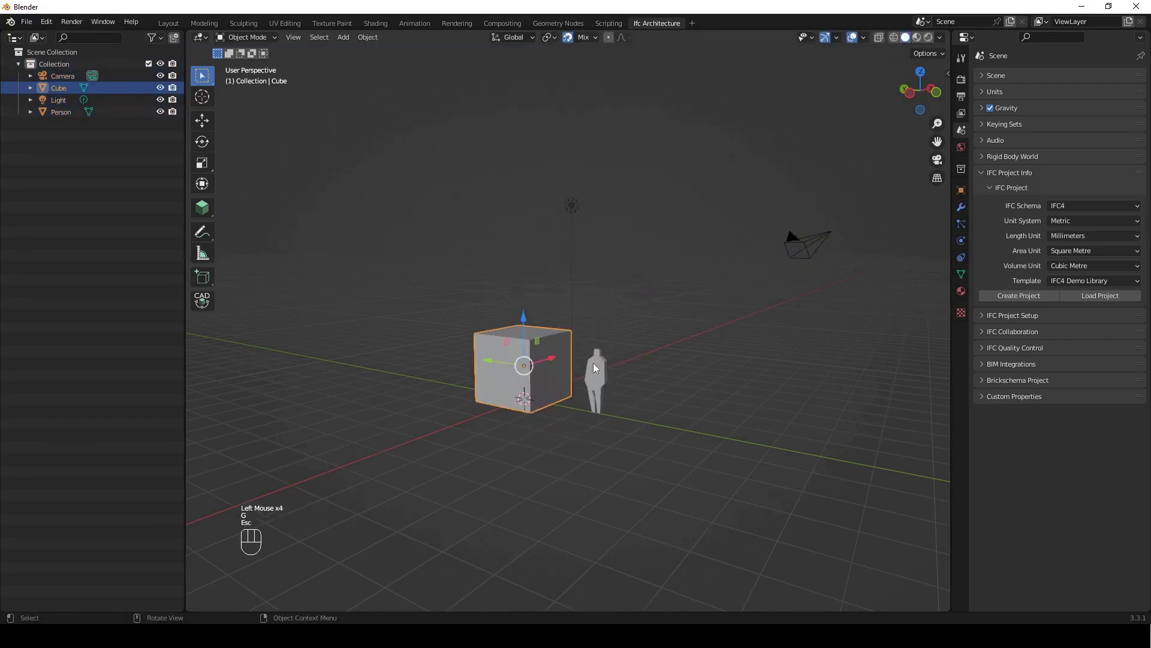
Try moving the cube upward and freely through the scene, undo both moves, and deselect it
{"action": "left_click", "coordinate": [838, 37]}
{"action": "left_click_drag", "start_coordinate": [524, 315], "coordinate": [539, 244]}
{"action": "left_click", "coordinate": [600, 280]}
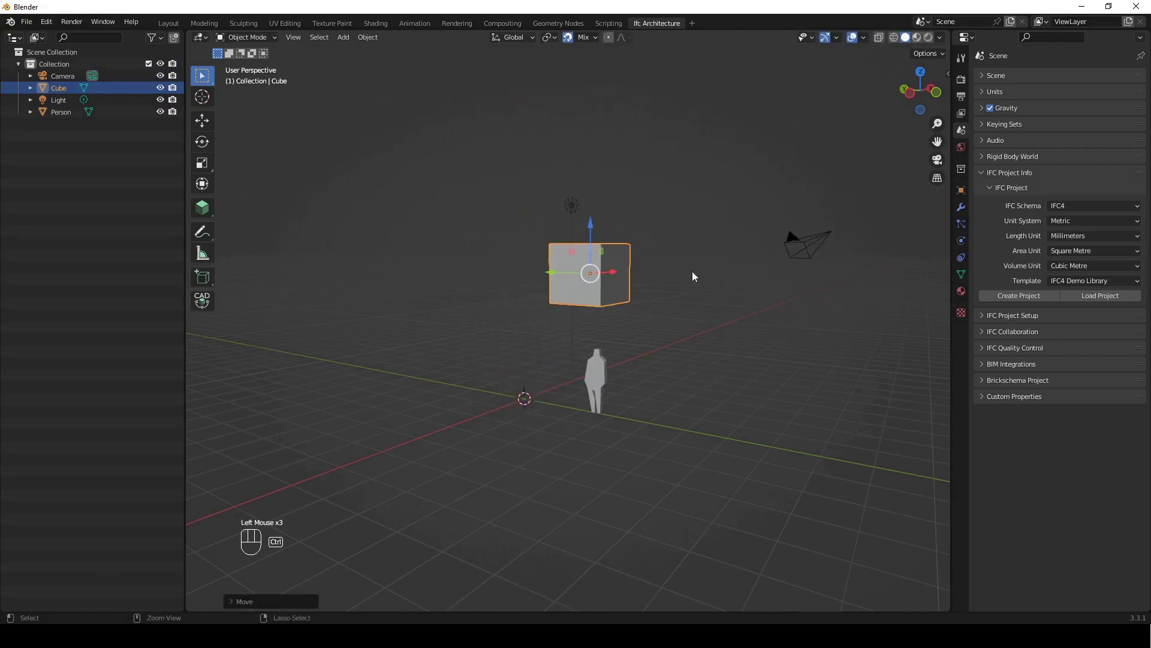
{"action": "key", "text": "ctrl+z"}
{"action": "key", "text": "ctrl+z"}
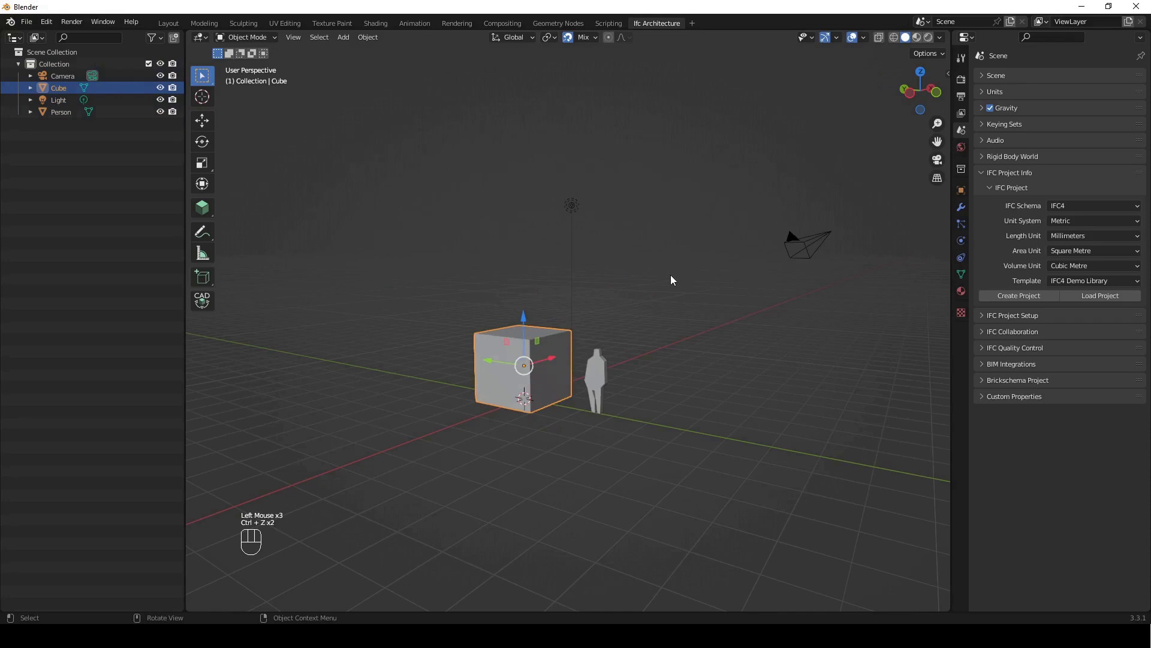
{"action": "left_click", "coordinate": [386, 432]}
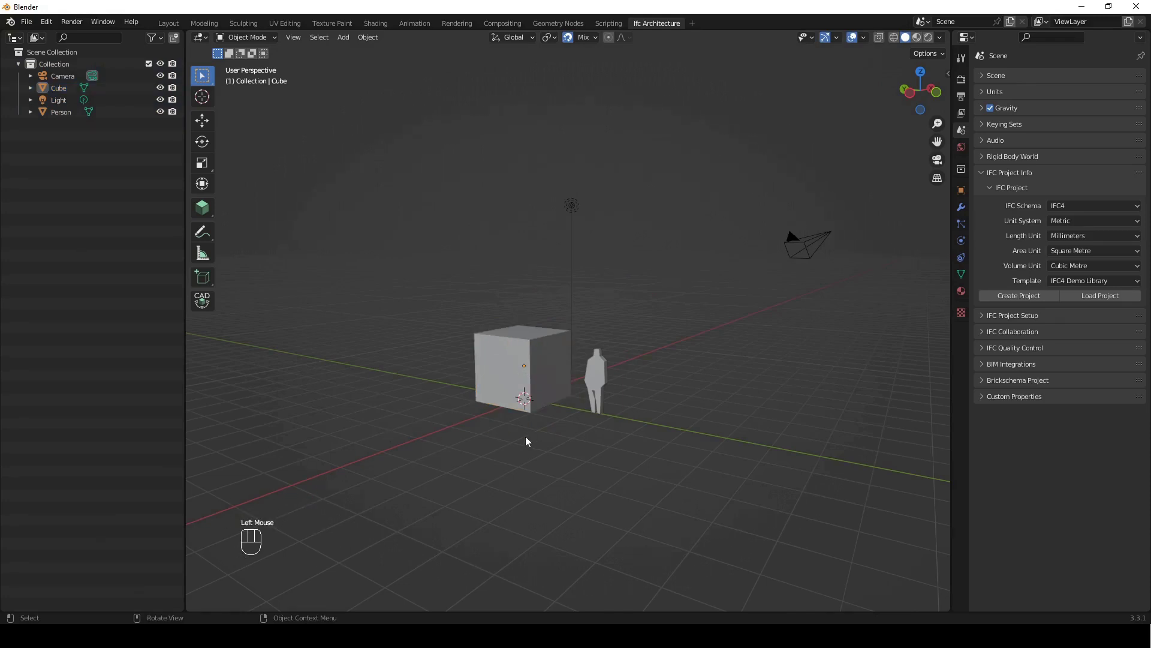
Enable the Screencast Keys display in the multi-storey building project
{"action": "key", "text": "shift"}
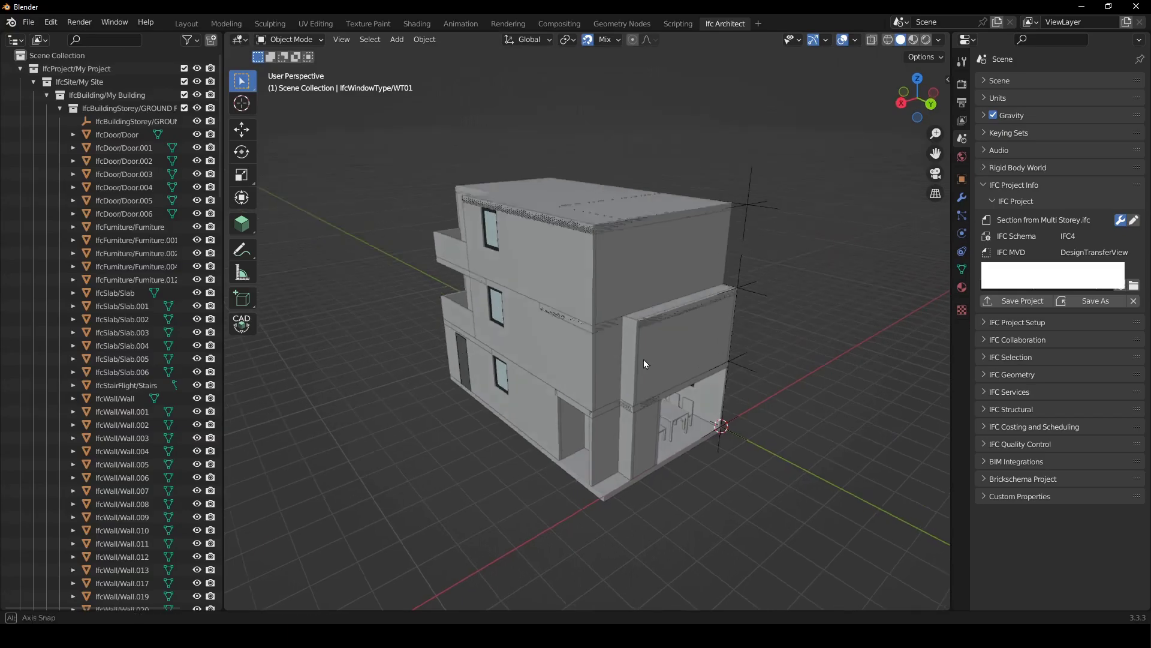
{"action": "middle_click_drag", "start_coordinate": [643, 359], "coordinate": [604, 472]}
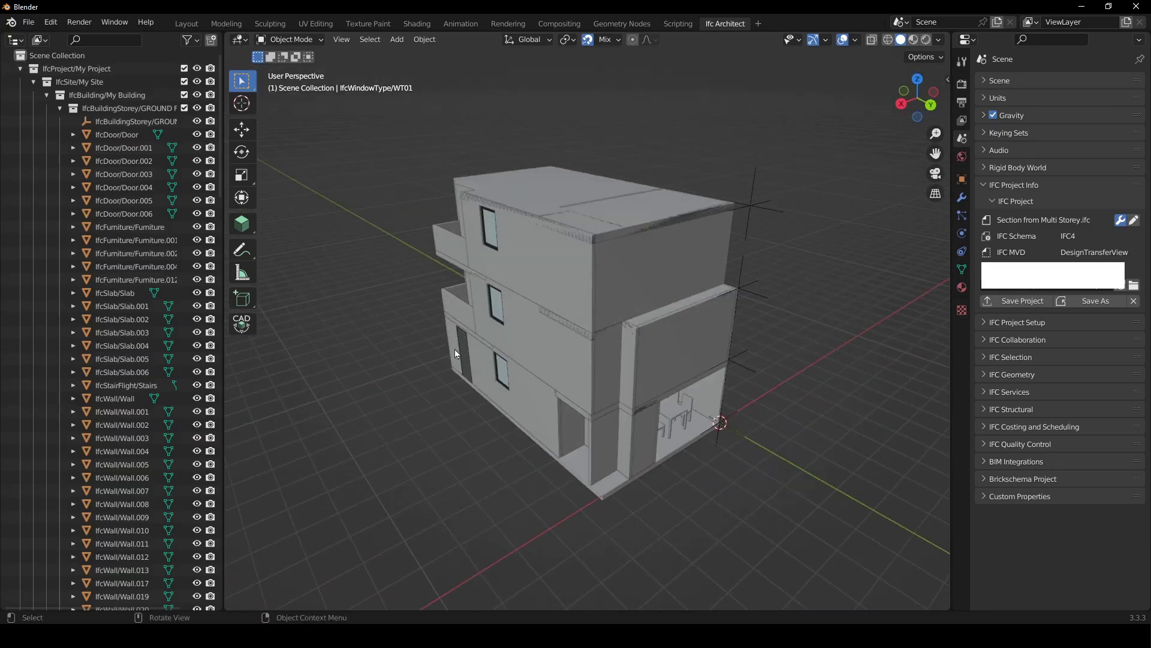
{"action": "middle_click_drag", "start_coordinate": [508, 370], "coordinate": [724, 145]}
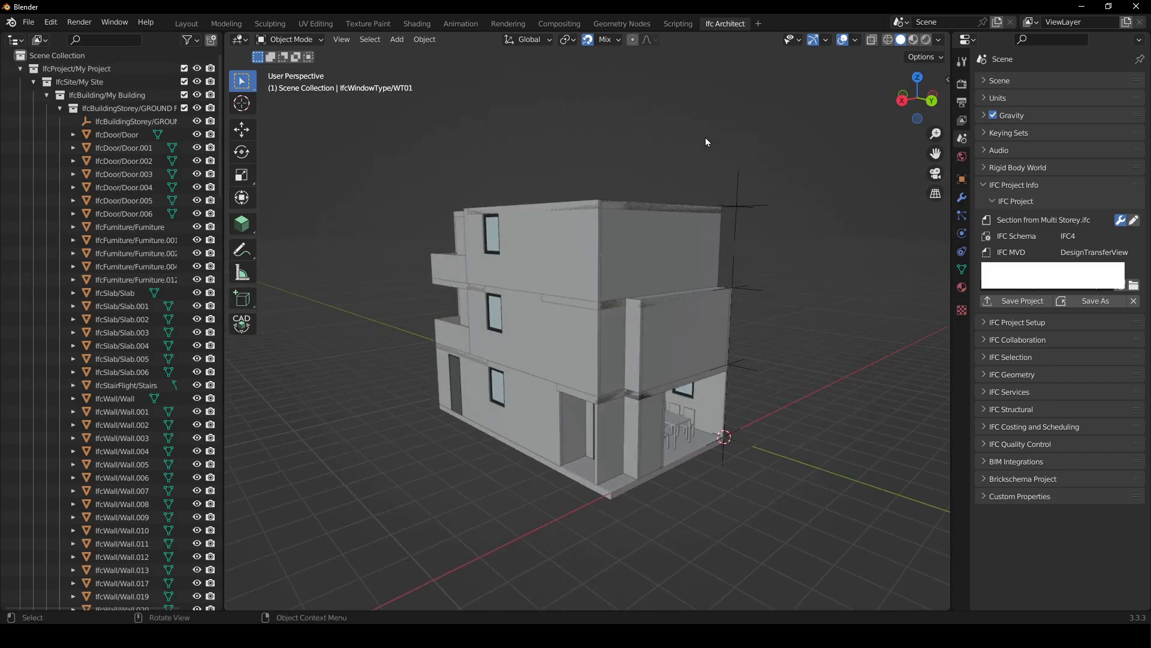
{"action": "key", "text": "n"}
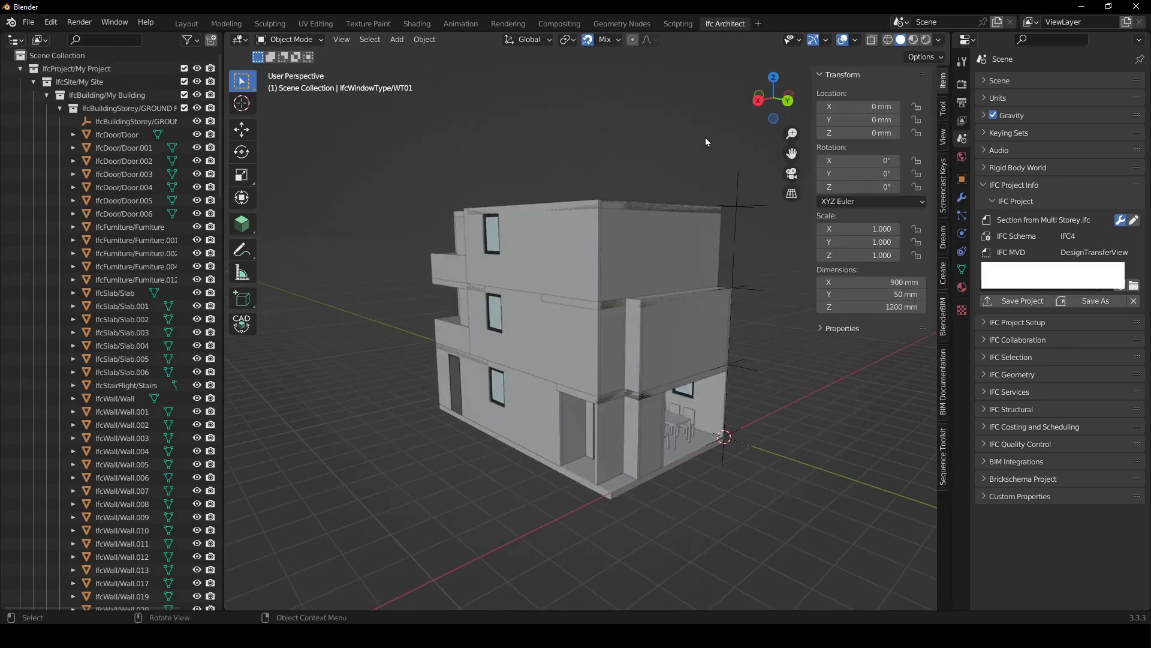
{"action": "left_click", "coordinate": [943, 193]}
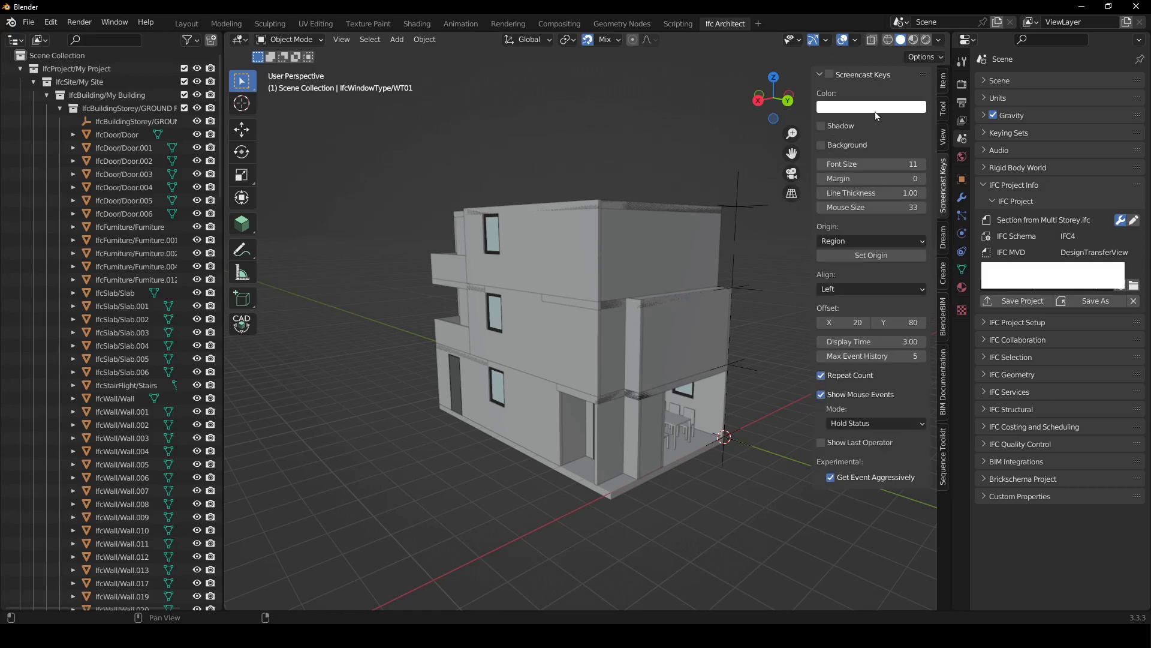
{"action": "left_click", "coordinate": [831, 76]}
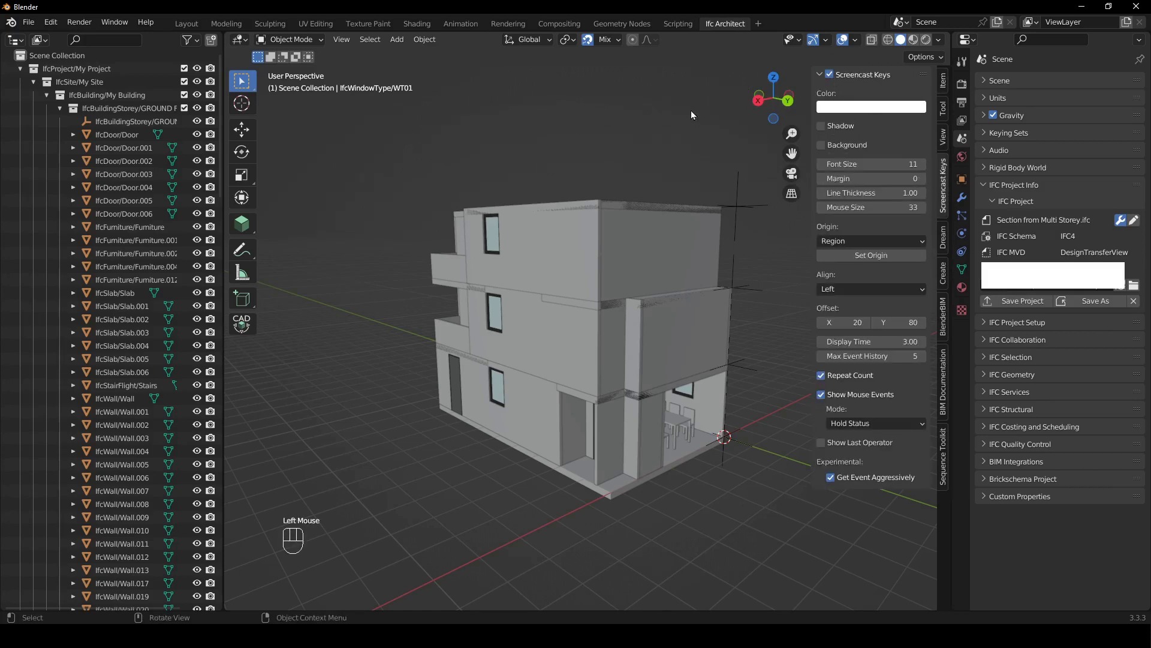
Activate the BIM tool and collapse the ground floor, 1st floor, 2nd floor, Roof and Types collections in the outliner
{"action": "left_click", "coordinate": [242, 225]}
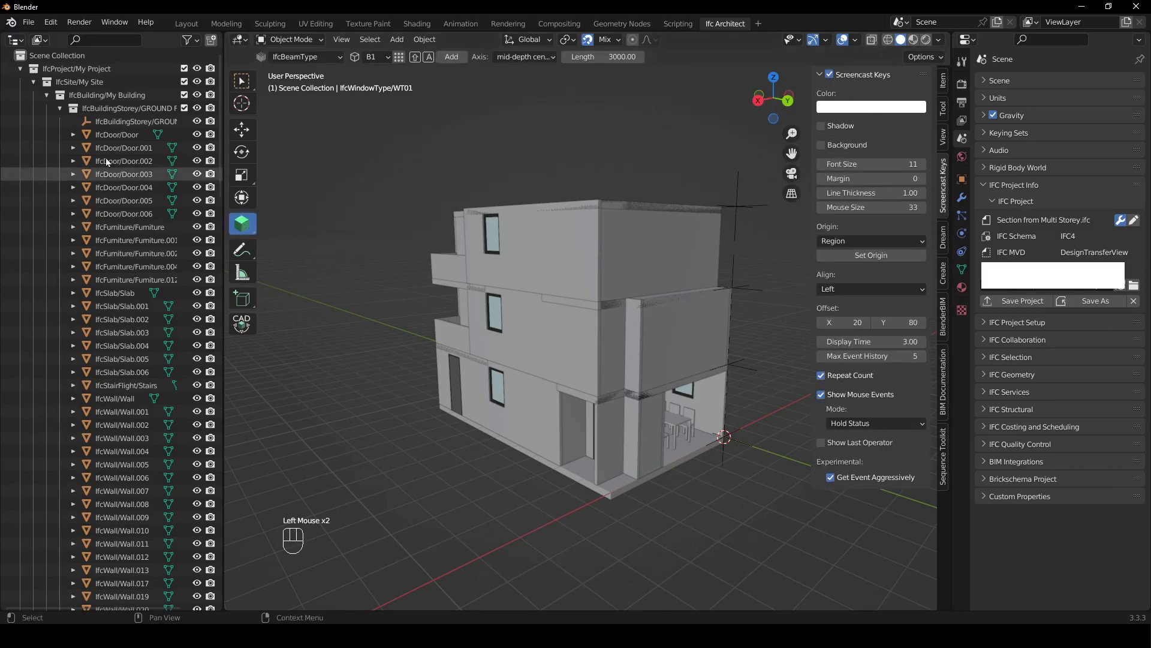
{"action": "left_click", "coordinate": [60, 108]}
{"action": "left_click", "coordinate": [60, 121]}
{"action": "left_click", "coordinate": [60, 121]}
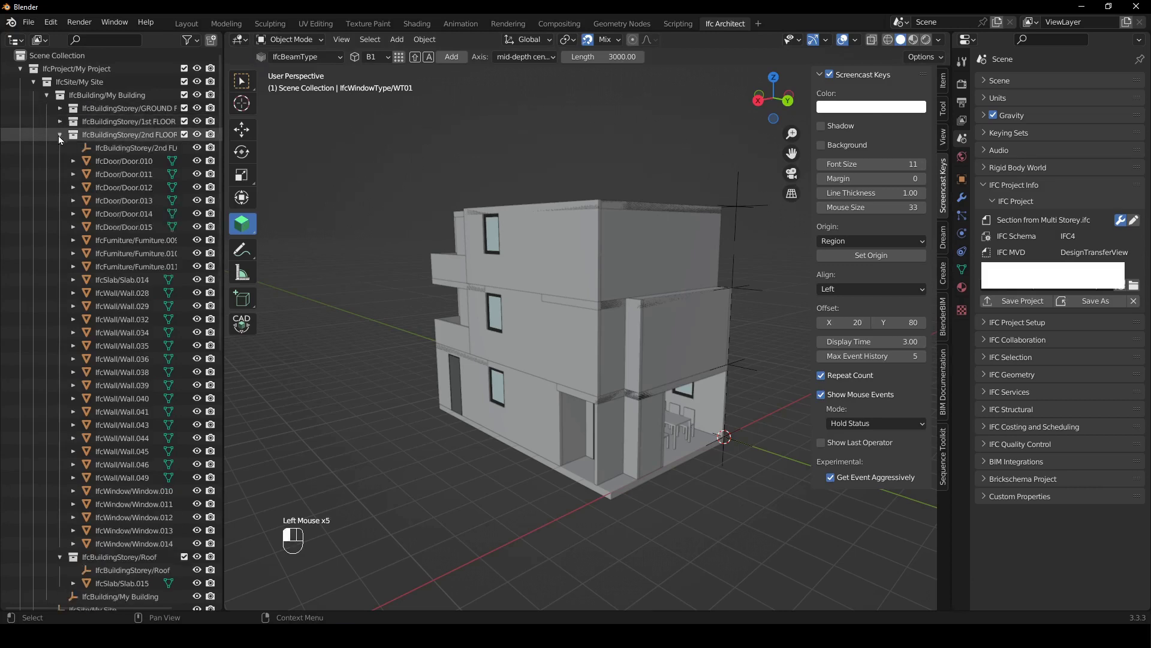
{"action": "left_click", "coordinate": [59, 135]}
{"action": "left_click", "coordinate": [59, 148]}
{"action": "left_click", "coordinate": [34, 200]}
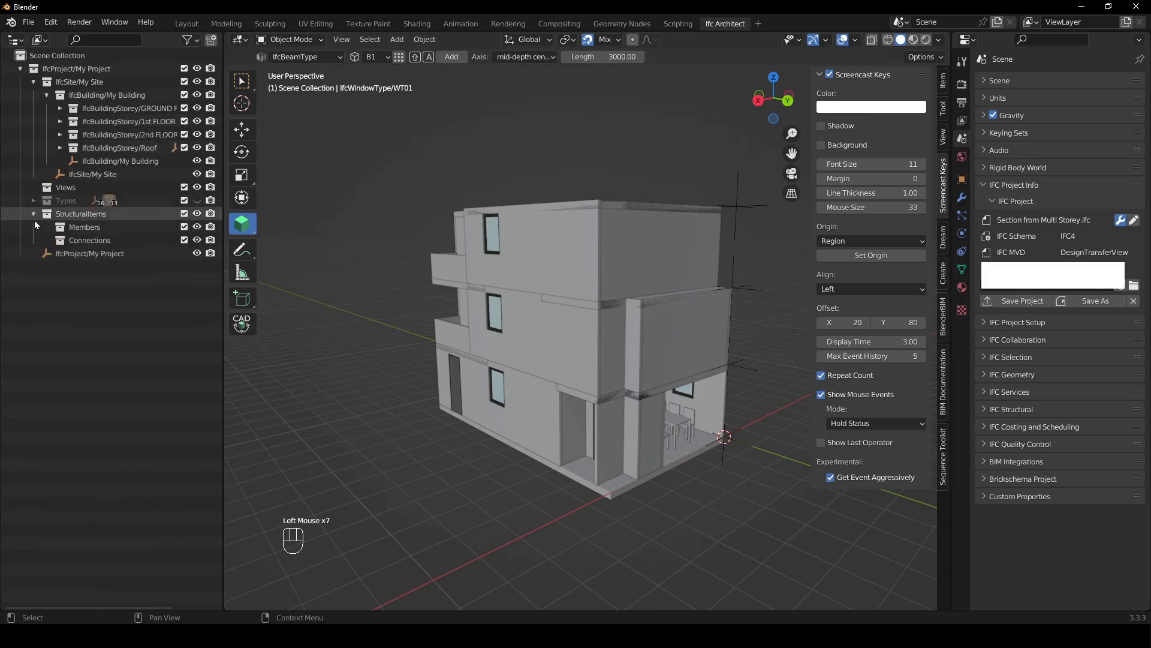
Load the project's drawings list and activate the GROUND FLOOR PLAN view
{"action": "middle_click_drag", "start_coordinate": [643, 195], "coordinate": [624, 136]}
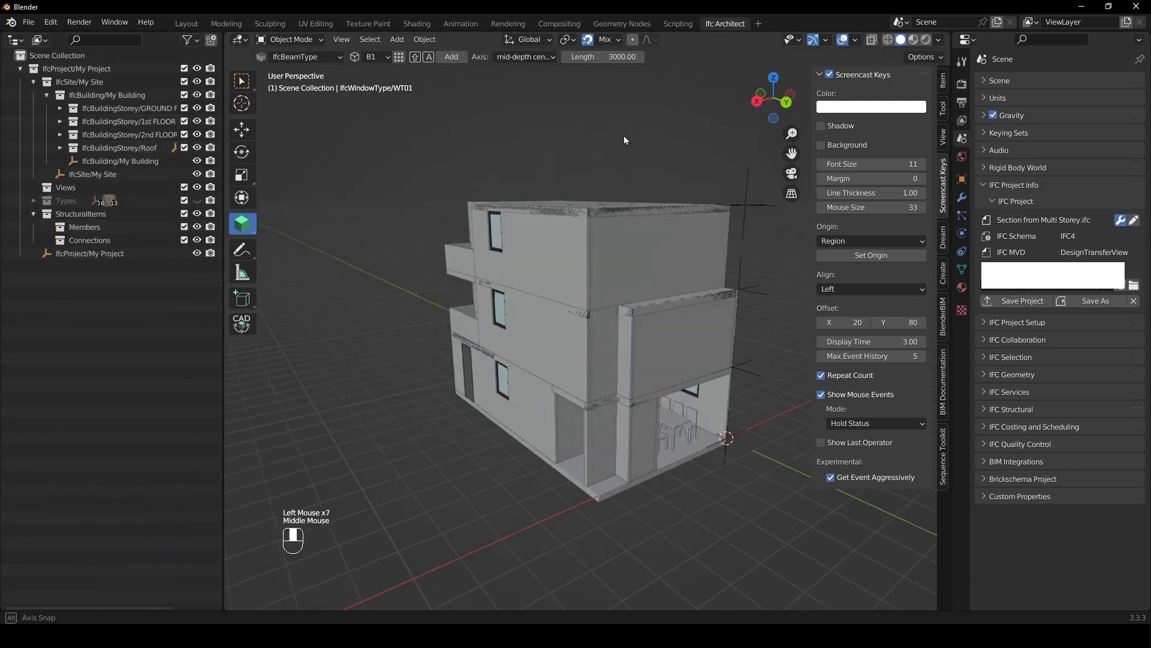
{"action": "left_click", "coordinate": [944, 383]}
{"action": "left_click", "coordinate": [921, 288]}
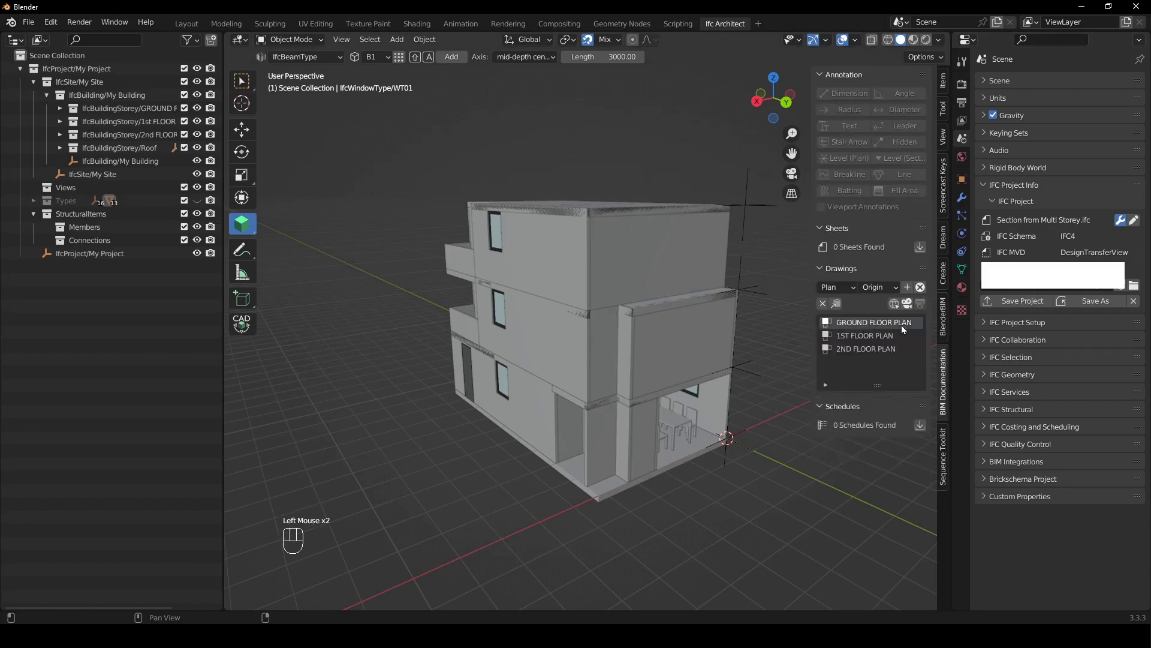
{"action": "left_click", "coordinate": [908, 305]}
Place the 3D cursor just below the staircase in the ground floor plan to locate the section cut
{"action": "scroll", "coordinate": [631, 430], "scroll_direction": "up", "scroll_amount": 2}
{"action": "middle_click_drag", "start_coordinate": [631, 430], "coordinate": [603, 154], "text": "shift"}
{"action": "right_click", "coordinate": [607, 306], "text": "shift"}
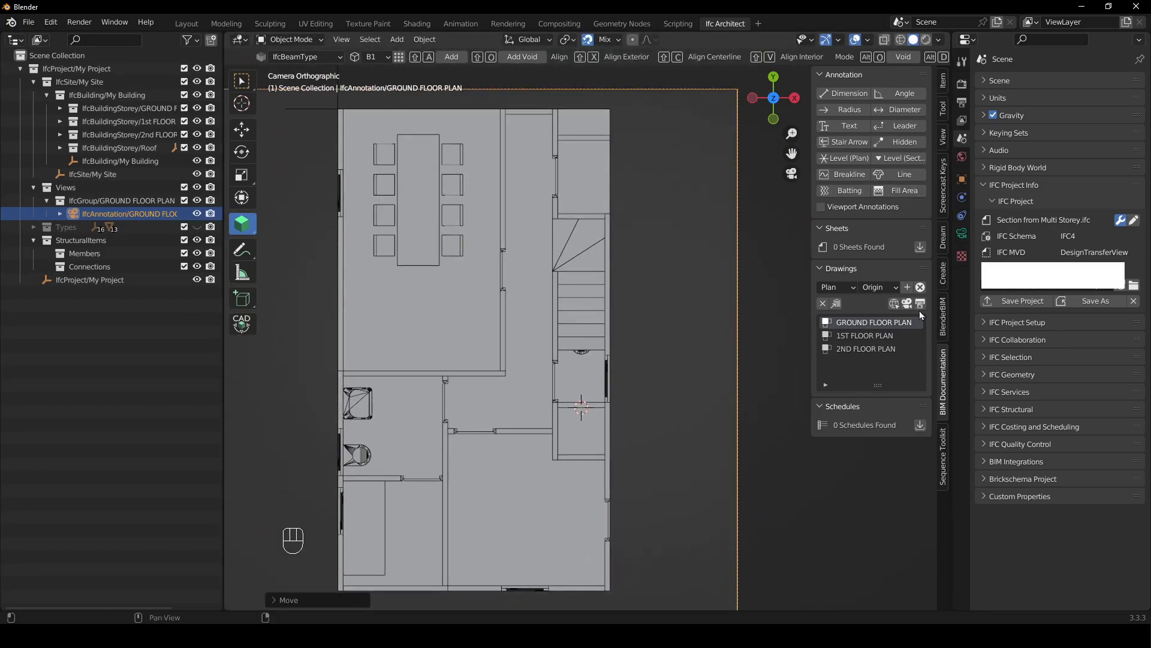
Create a new drawing with target view Section and location hint East
{"action": "left_click", "coordinate": [844, 287]}
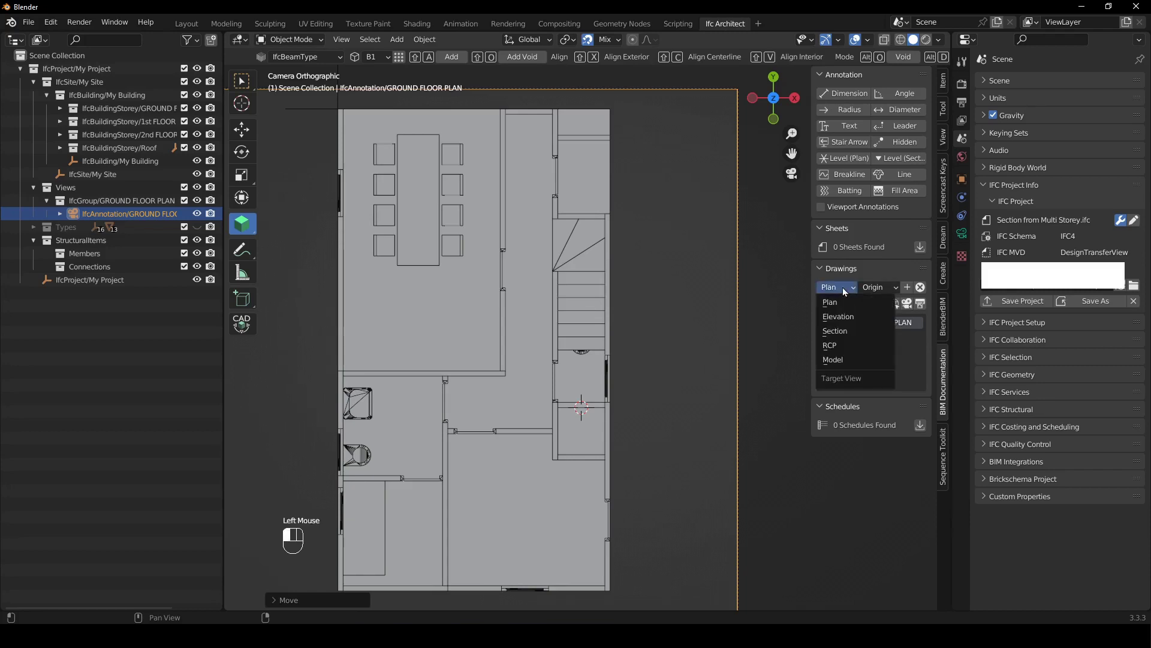
{"action": "left_click", "coordinate": [849, 334]}
{"action": "left_click", "coordinate": [889, 290]}
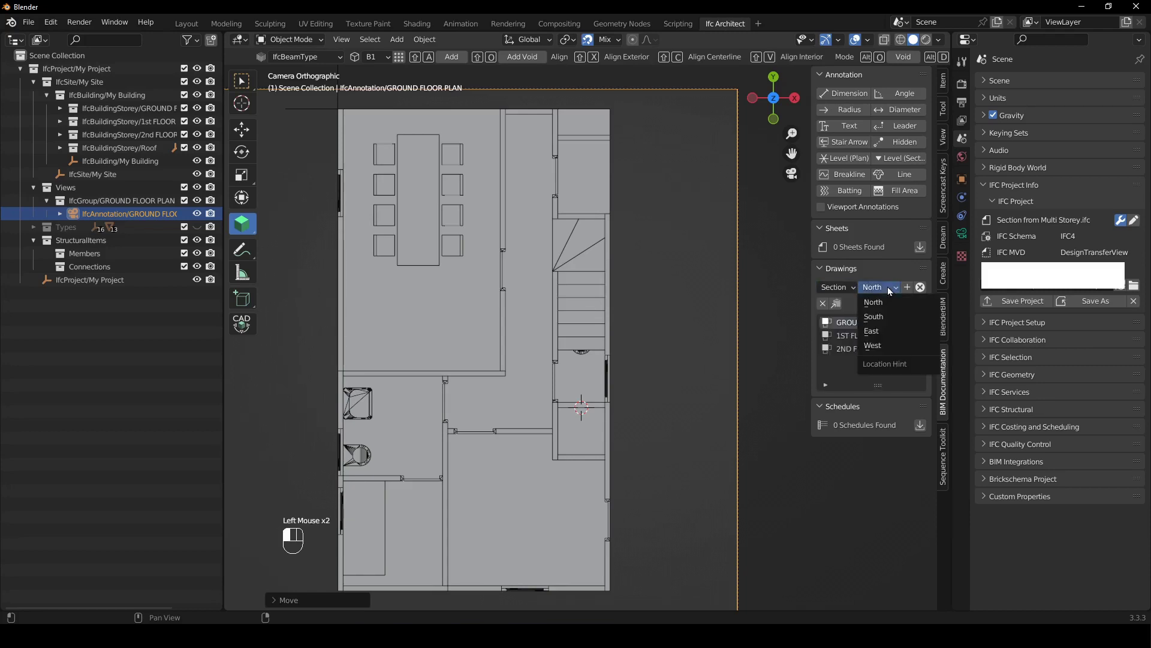
{"action": "left_click", "coordinate": [884, 333]}
{"action": "left_click", "coordinate": [912, 286]}
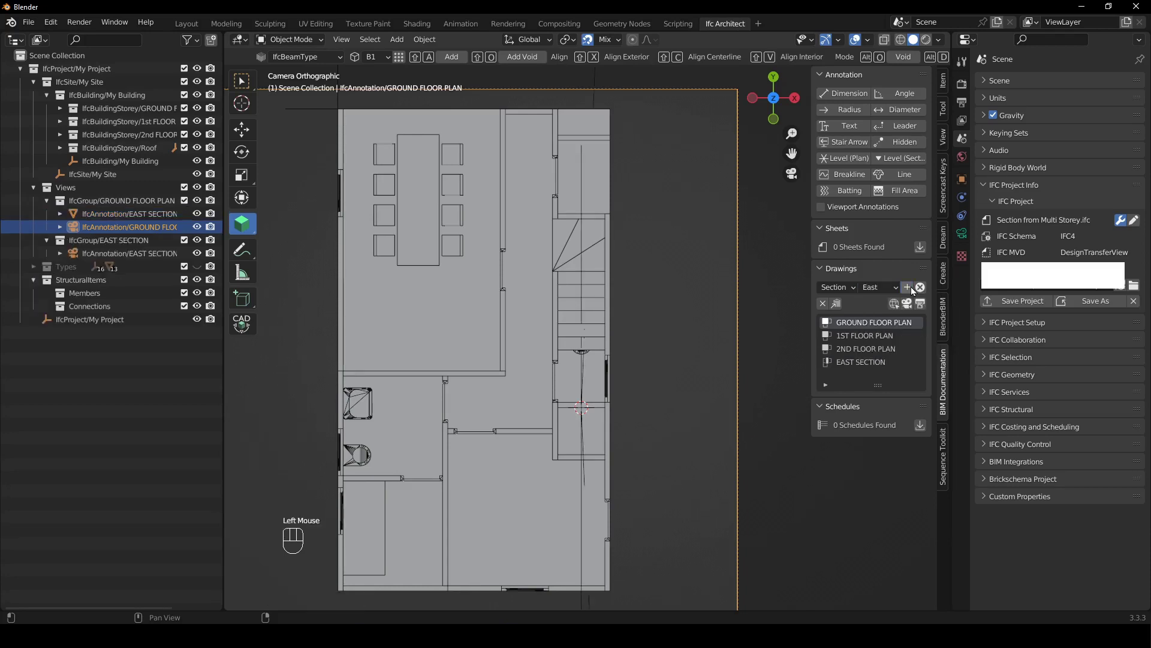
Create a second section drawing facing West and delete the EAST SECTION drawing
{"action": "left_click", "coordinate": [880, 287]}
{"action": "left_click", "coordinate": [885, 344]}
{"action": "left_click", "coordinate": [908, 287]}
{"action": "left_click", "coordinate": [878, 362]}
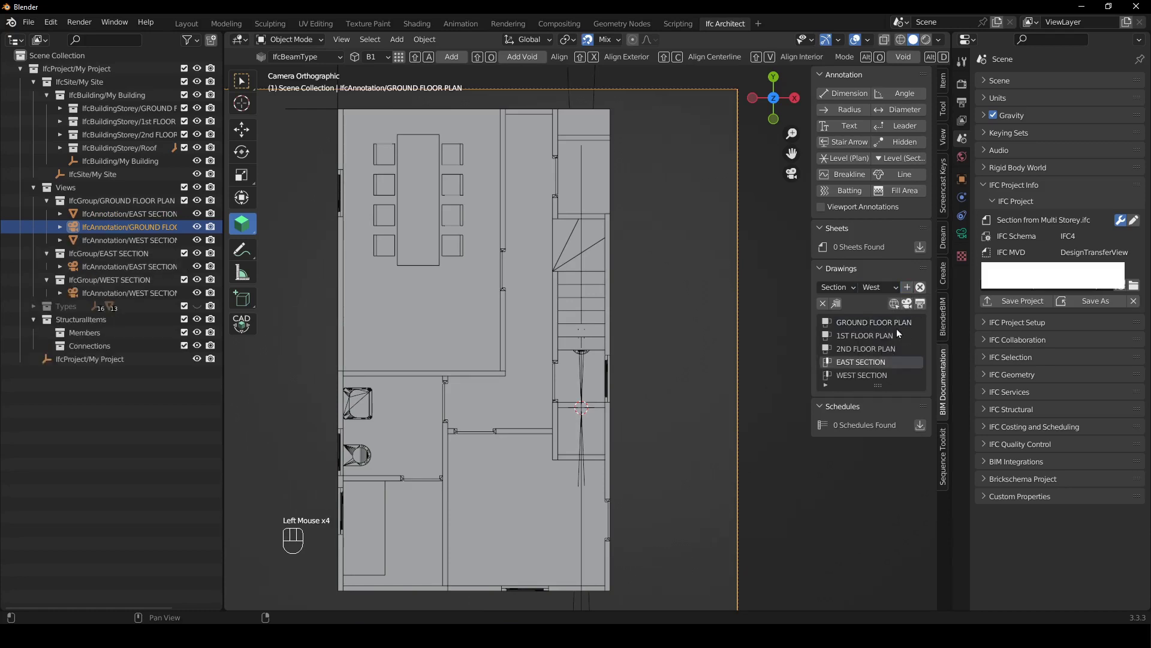
{"action": "left_click", "coordinate": [823, 304]}
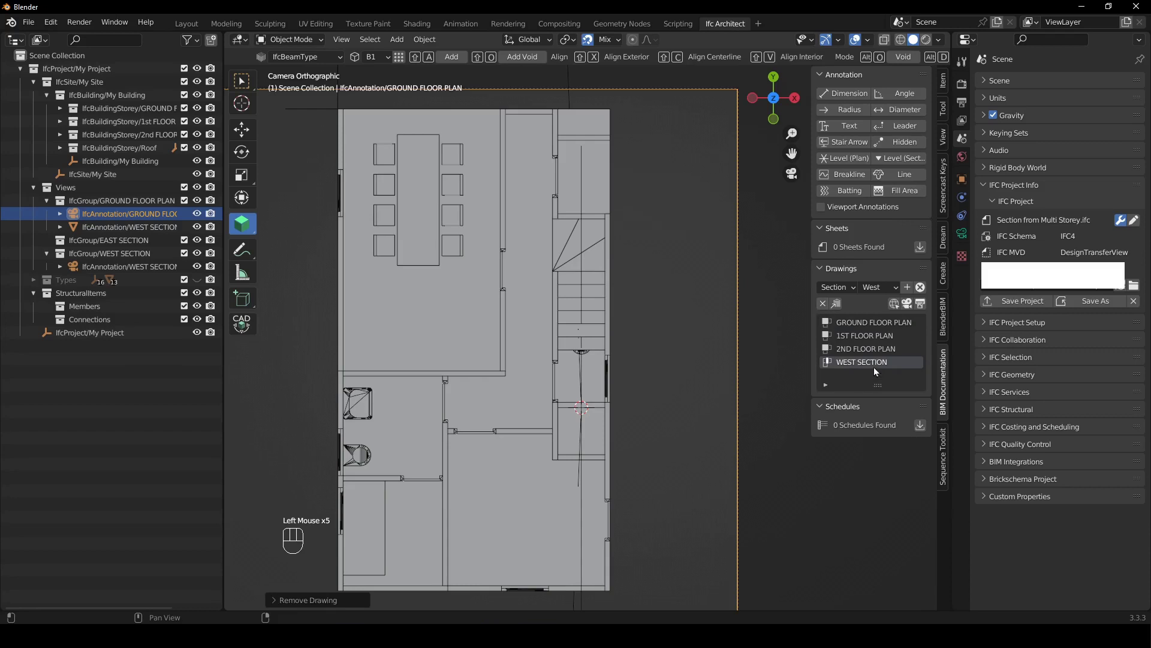
Activate the WEST SECTION drawing view with its camera selected and its whole frame in sight
{"action": "left_click", "coordinate": [908, 305]}
{"action": "scroll", "coordinate": [585, 272], "scroll_direction": "up", "scroll_amount": 2}
{"action": "scroll", "coordinate": [585, 314], "scroll_direction": "down", "scroll_amount": 2}
{"action": "middle_click_drag", "start_coordinate": [556, 344], "coordinate": [693, 383], "text": "shift"}
{"action": "left_click", "coordinate": [609, 259]}
{"action": "scroll", "coordinate": [623, 318], "scroll_direction": "down", "scroll_amount": 2}
{"action": "left_click", "coordinate": [707, 386]}
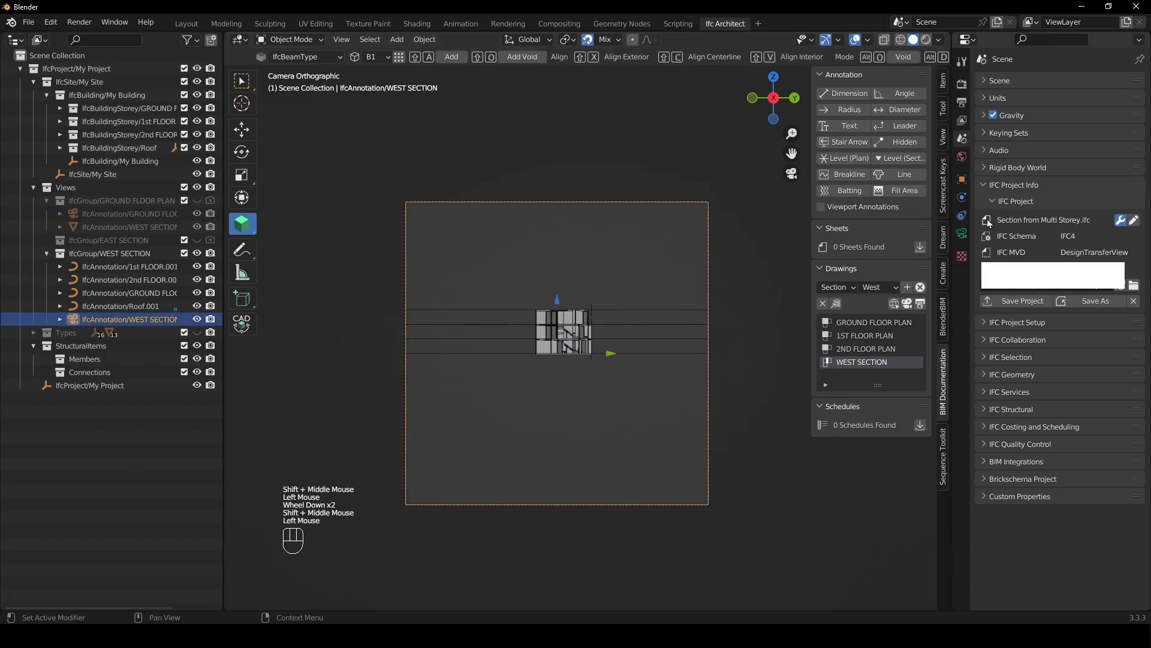
Set the West section camera's orthographic scale to 15
{"action": "left_click", "coordinate": [962, 234]}
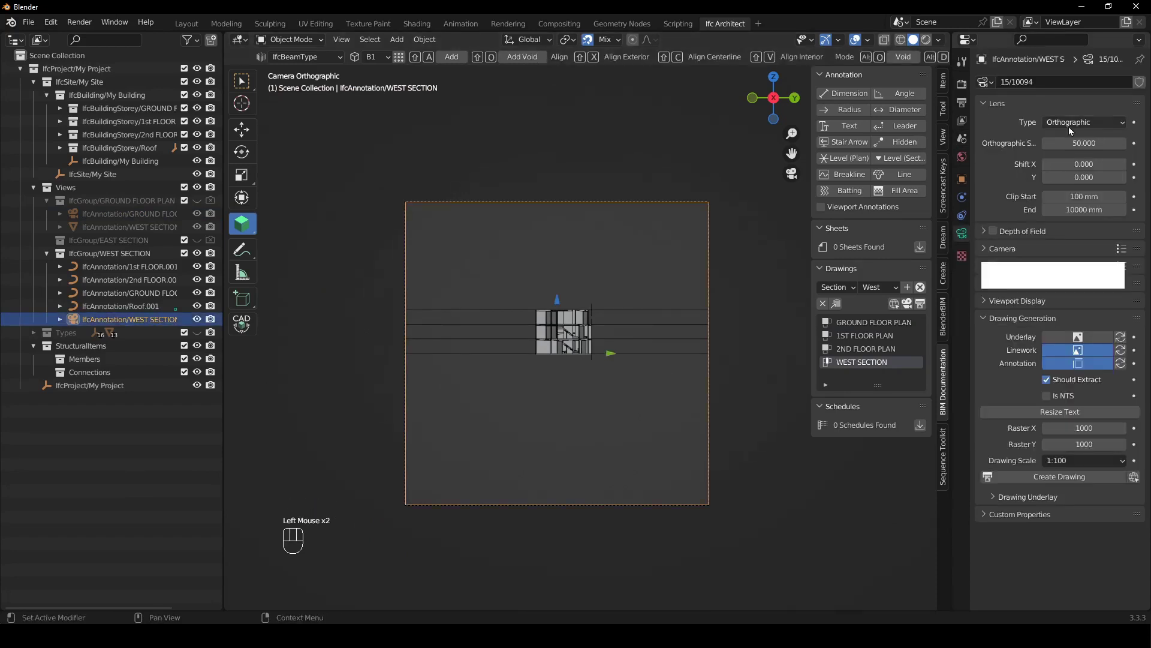
{"action": "double_click", "coordinate": [1080, 143]}
{"action": "type", "text": "15"}
{"action": "key", "text": "Return"}
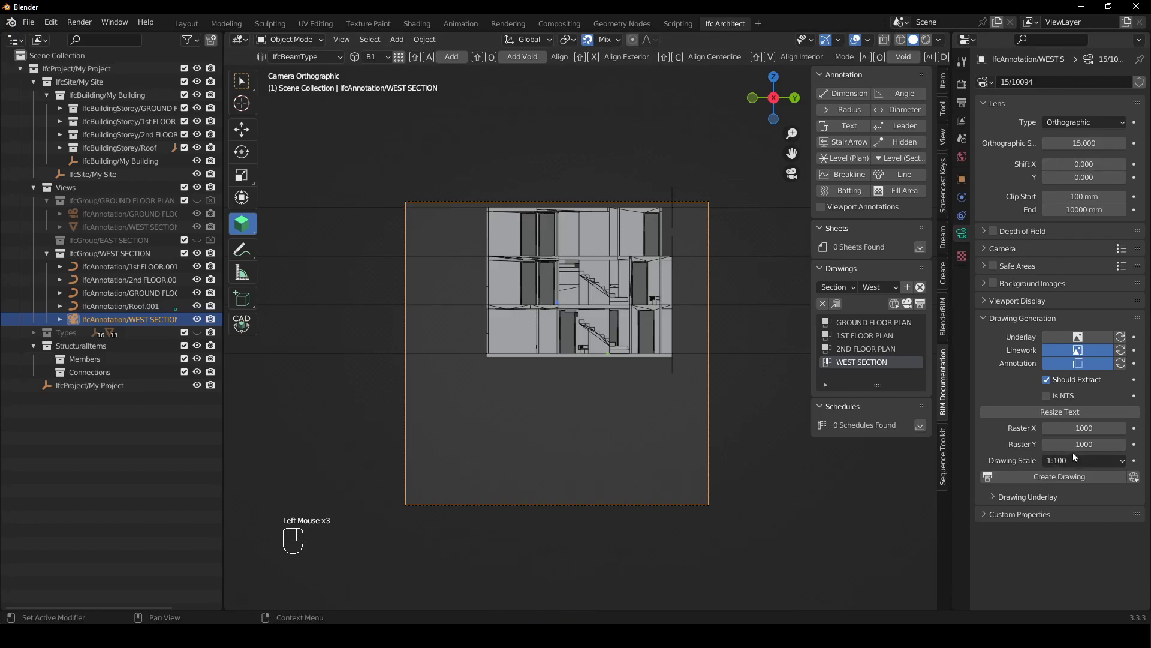
Try different Raster Y and Raster X sizes for the section frame and reset both to 1000
{"action": "left_click_drag", "start_coordinate": [1079, 443], "coordinate": [1038, 443]}
{"action": "double_click", "coordinate": [1085, 443]}
{"action": "type", "text": "1000"}
{"action": "key", "text": "Return"}
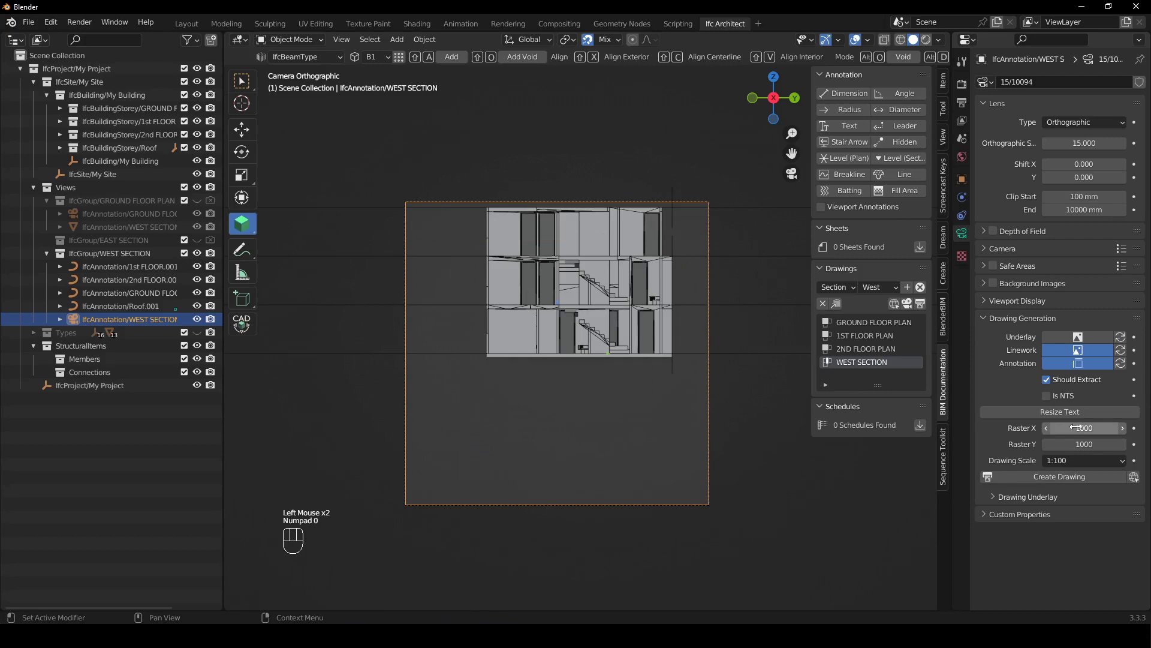
{"action": "left_click_drag", "start_coordinate": [1080, 428], "coordinate": [1052, 427]}
{"action": "double_click", "coordinate": [1077, 428]}
{"action": "type", "text": "1000"}
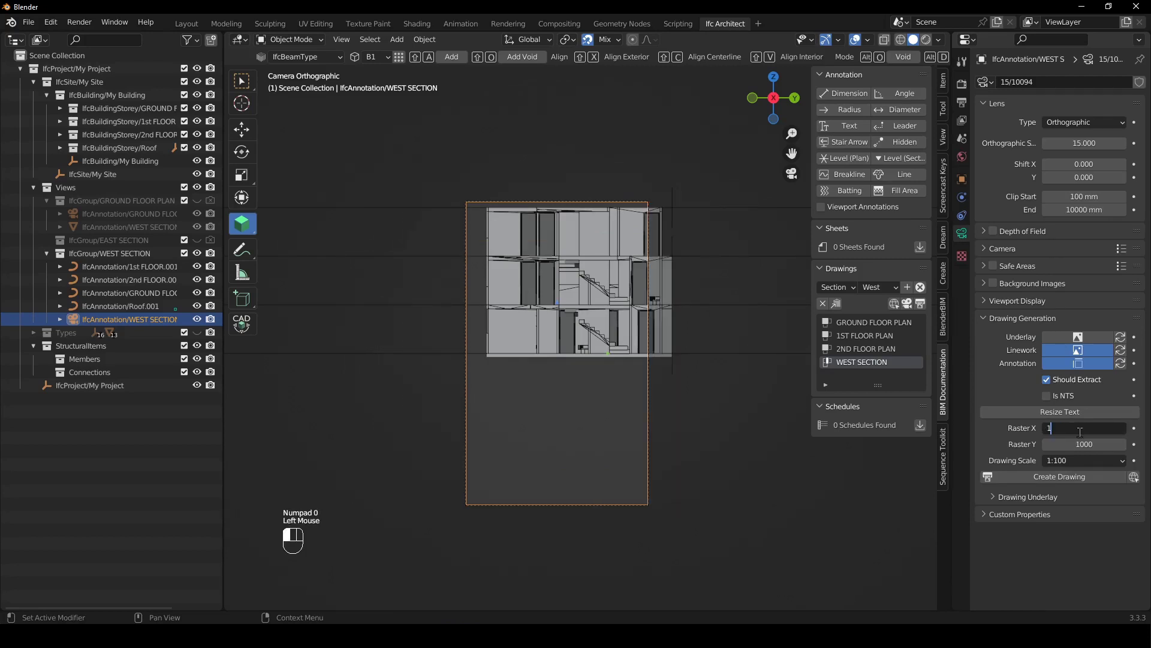
{"action": "key", "text": "Return"}
Widen the section drawing frame by setting Raster X to 1300
{"action": "left_click_drag", "start_coordinate": [1080, 429], "coordinate": [1095, 429]}
{"action": "double_click", "coordinate": [1070, 430]}
{"action": "type", "text": "1300"}
{"action": "key", "text": "Return"}
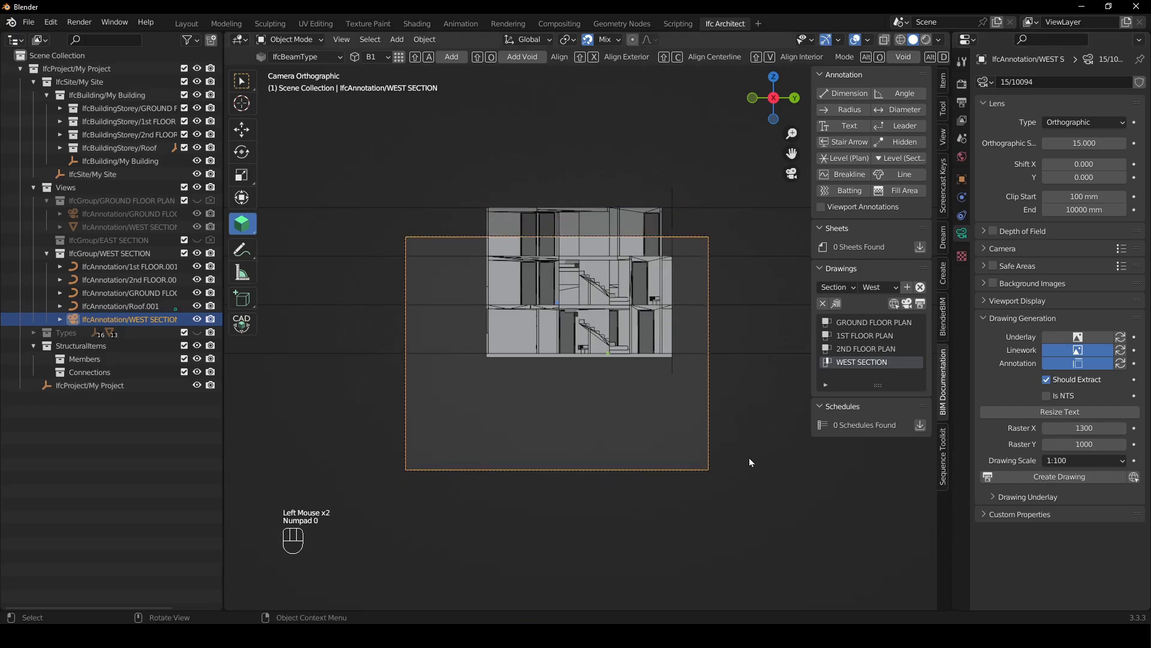
Move the West section camera up along Z and sideways along Y so the whole building sits inside its frame
{"action": "left_click", "coordinate": [779, 448]}
{"action": "left_click", "coordinate": [718, 430]}
{"action": "key", "text": "g"}
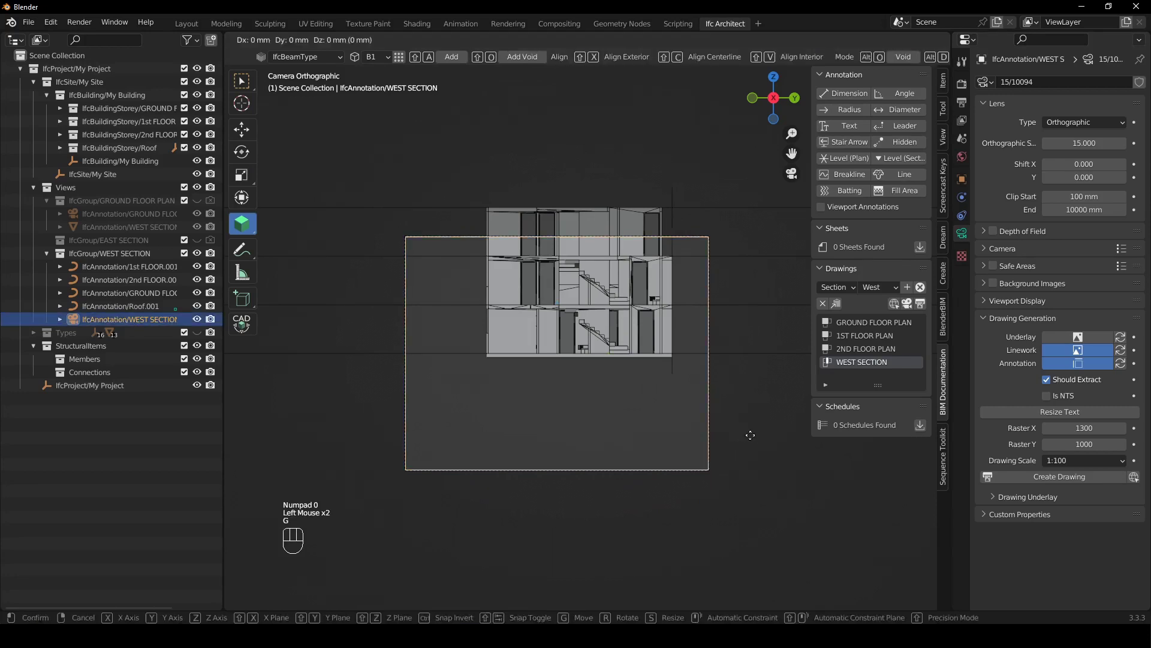
{"action": "key", "text": "z"}
{"action": "left_click", "coordinate": [756, 373]}
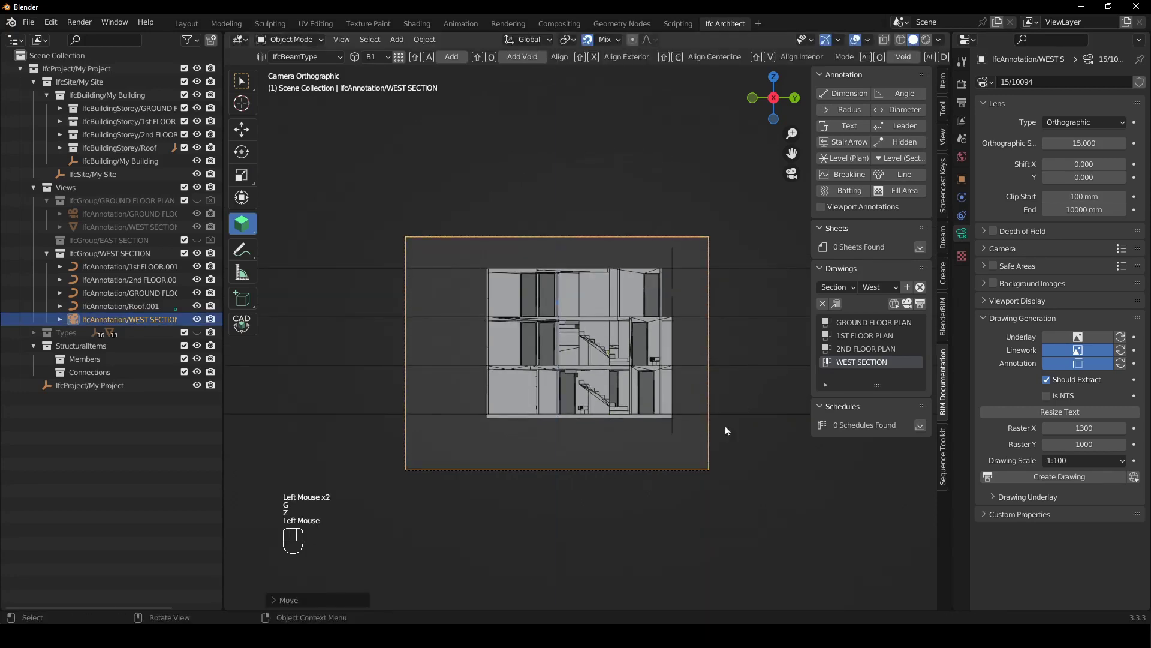
{"action": "key", "text": "g"}
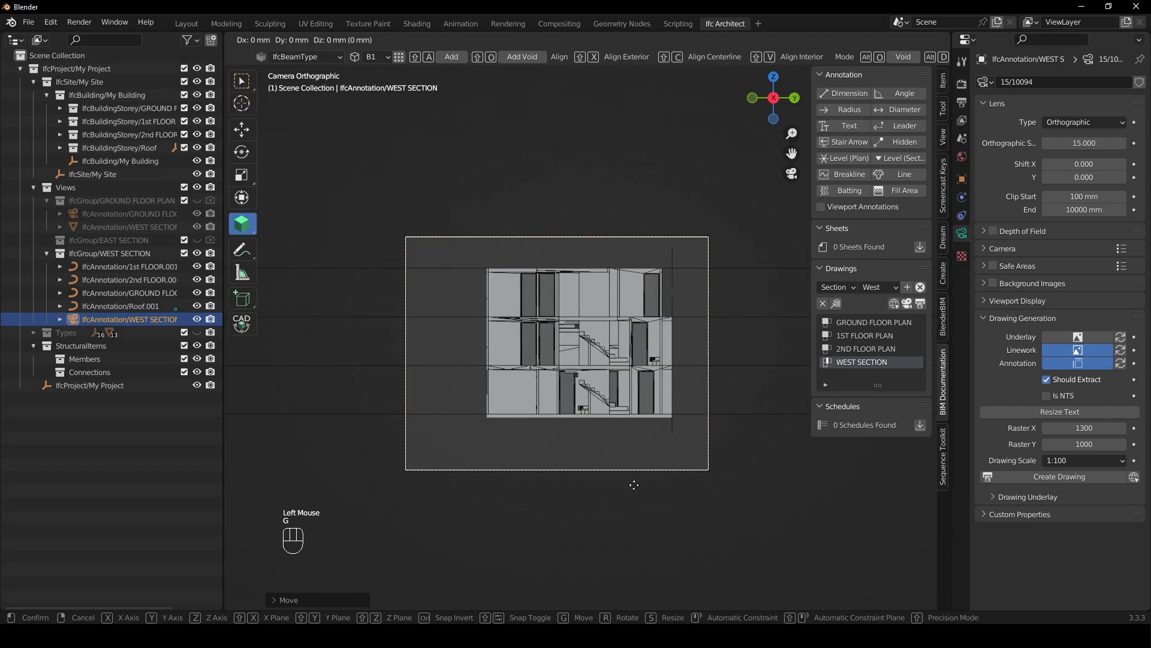
{"action": "key", "text": "y"}
{"action": "left_click", "coordinate": [660, 466]}
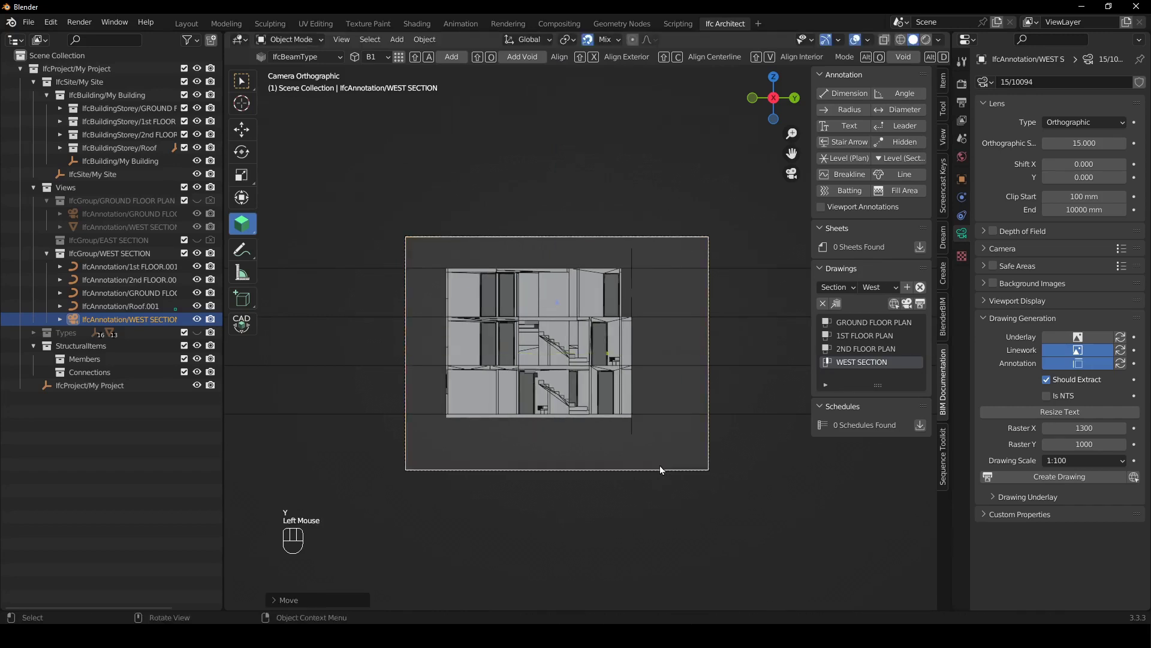
Turn on viewport annotations for the West section drawing
{"action": "scroll", "coordinate": [692, 406], "scroll_direction": "down", "scroll_amount": 2}
{"action": "left_click", "coordinate": [821, 207]}
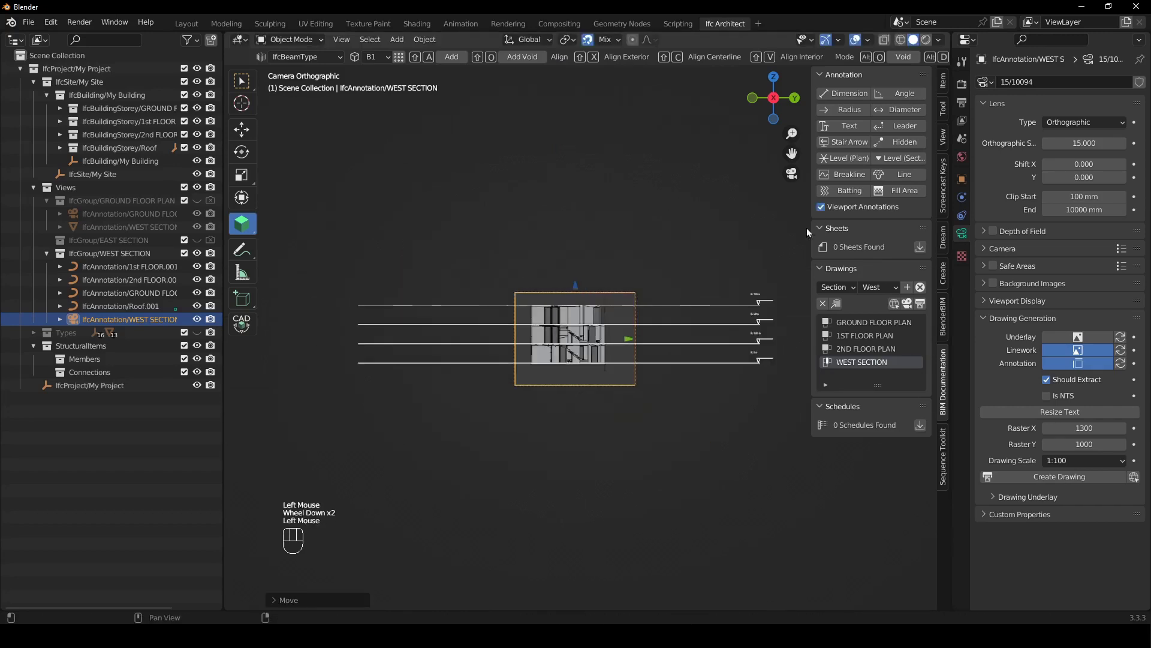
Select the roof, 2nd floor, 1st floor and ground floor level annotations together in the West section
{"action": "middle_click_drag", "start_coordinate": [807, 228], "coordinate": [744, 291], "text": "shift"}
{"action": "left_click", "coordinate": [749, 300]}
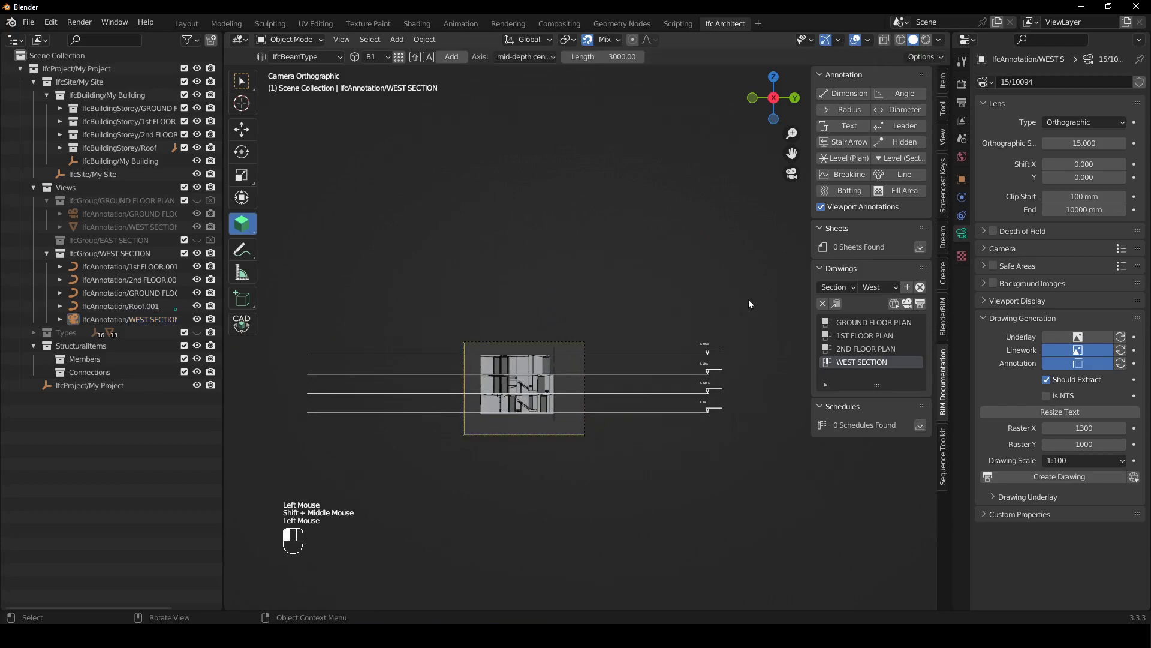
{"action": "key", "text": "w"}
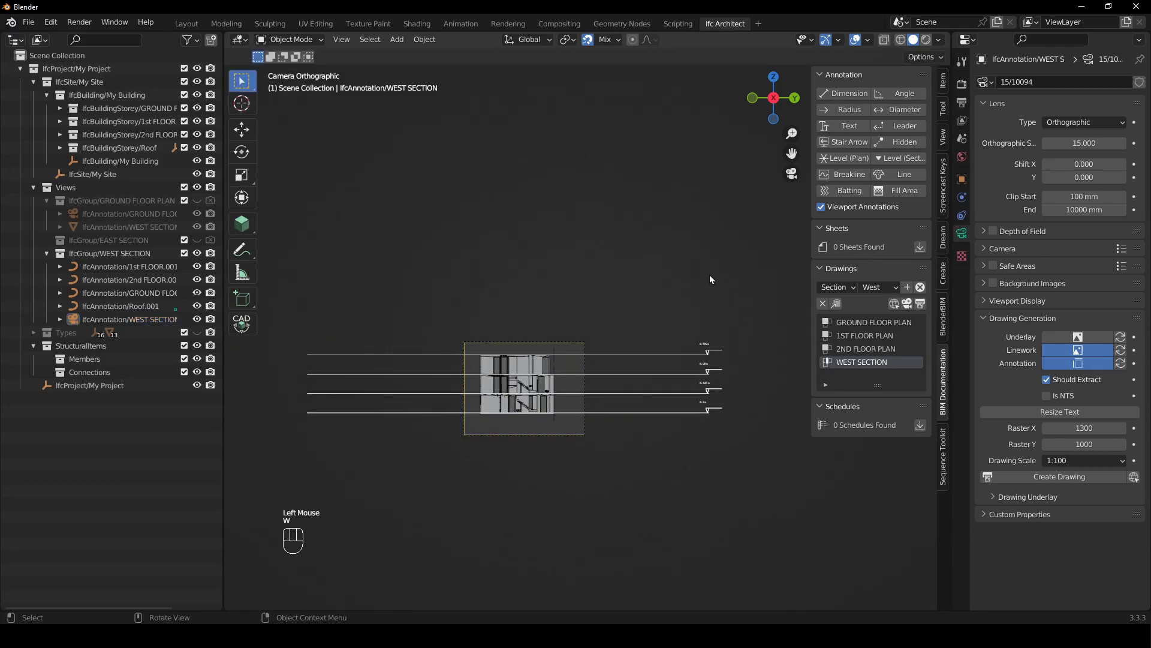
{"action": "left_click_drag", "start_coordinate": [749, 319], "coordinate": [674, 444]}
{"action": "key", "text": "Tab"}
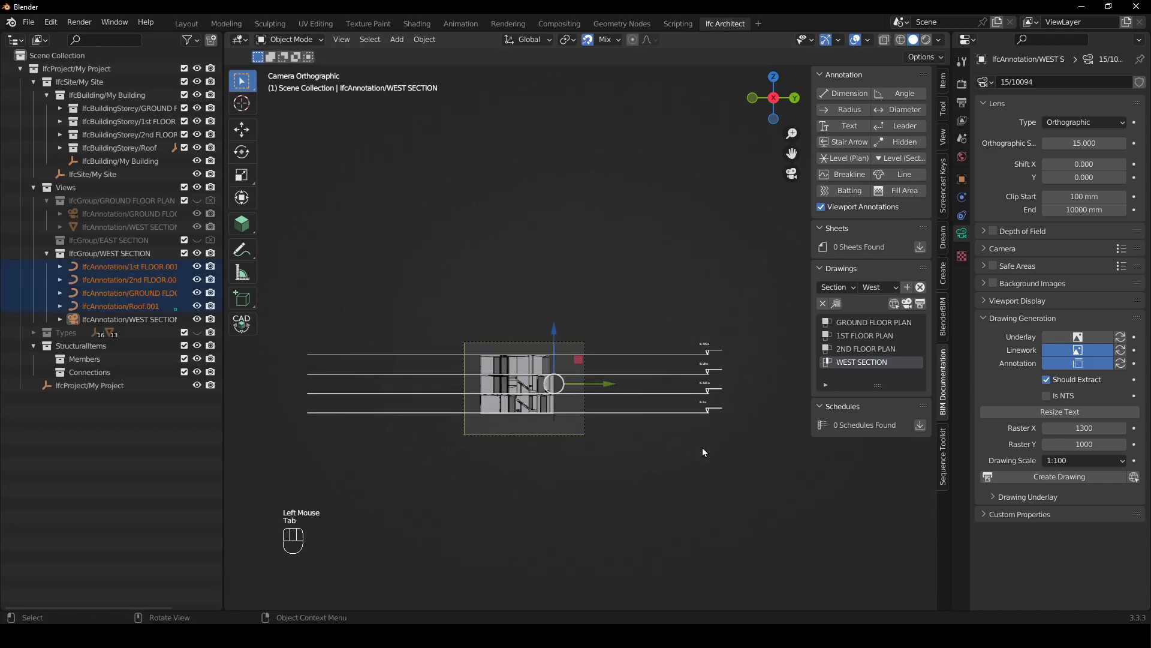
{"action": "left_click", "coordinate": [689, 357]}
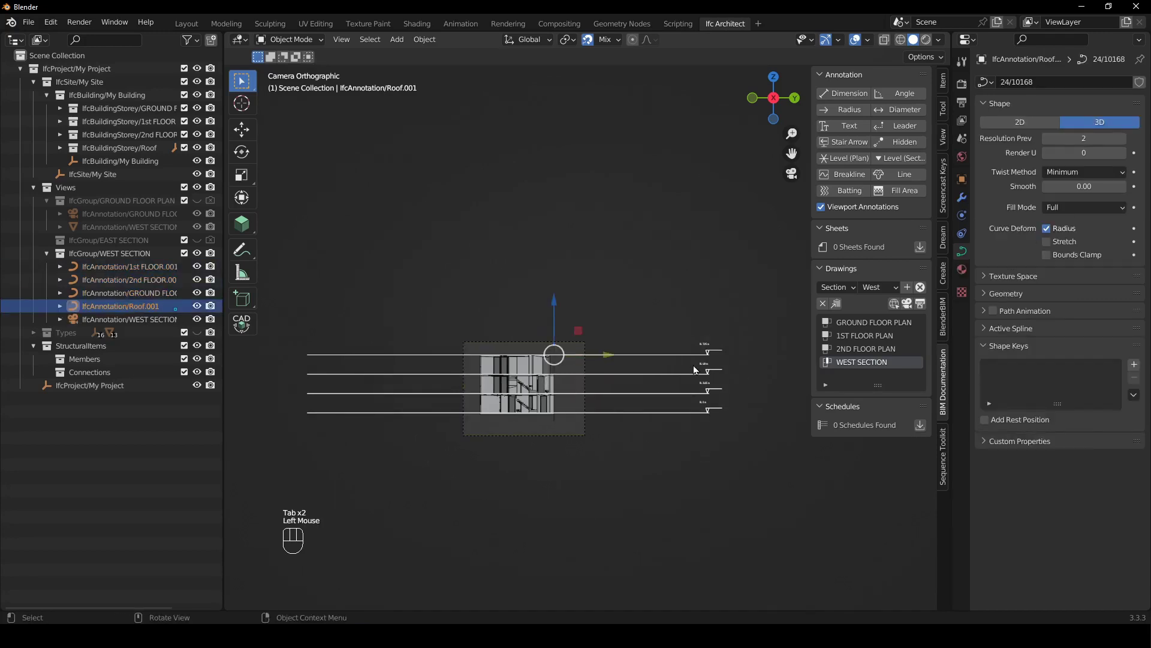
{"action": "left_click", "coordinate": [692, 373], "text": "shift"}
{"action": "left_click", "coordinate": [692, 395], "text": "shift"}
{"action": "left_click", "coordinate": [688, 415], "text": "shift"}
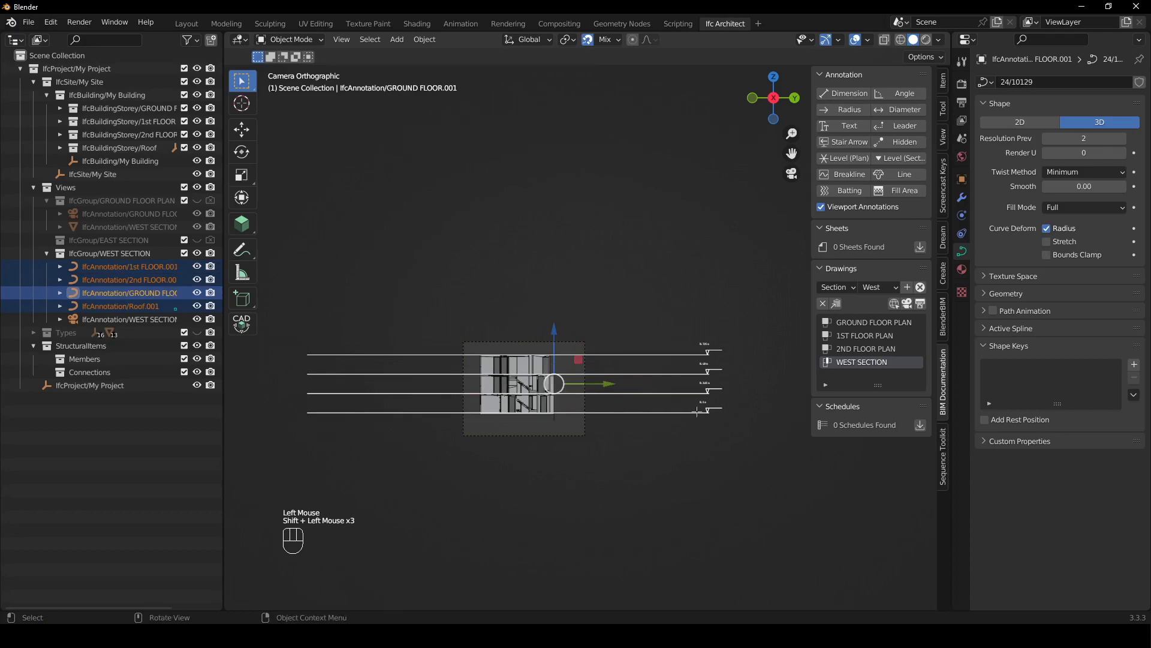
In Edit Mode, move the marker ends of all four level lines inward along Y towards the building
{"action": "key", "text": "Tab"}
{"action": "left_click_drag", "start_coordinate": [694, 340], "coordinate": [739, 453]}
{"action": "left_click_drag", "start_coordinate": [761, 384], "coordinate": [603, 384]}
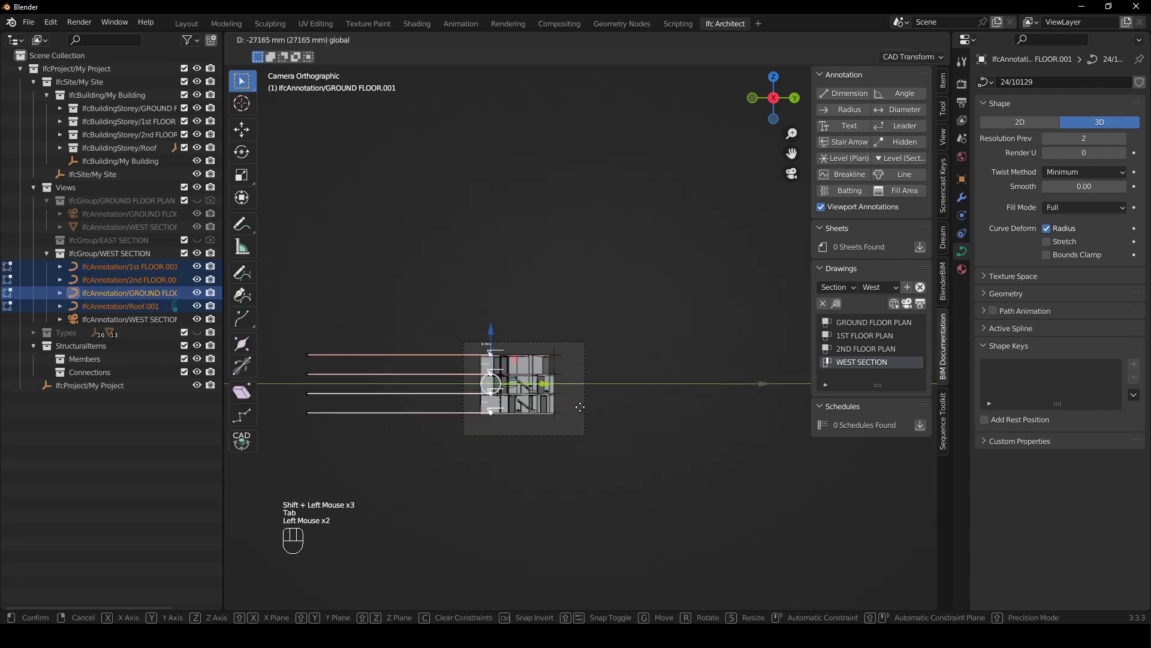
Offset the marker ends of the level lines 1000 mm outward from the building's edge along Y
{"action": "scroll", "coordinate": [604, 384], "scroll_direction": "up", "scroll_amount": 2}
{"action": "mouse_move", "coordinate": [575, 498]}
{"action": "middle_mouse_down", "text": "shift"}
{"action": "mouse_move", "coordinate": [592, 397]}
{"action": "mouse_move", "coordinate": [606, 515]}
{"action": "middle_mouse_up", "text": "shift"}
{"action": "scroll", "coordinate": [592, 397], "scroll_direction": "up", "scroll_amount": 2}
{"action": "key", "text": "g"}
{"action": "key", "text": "y"}
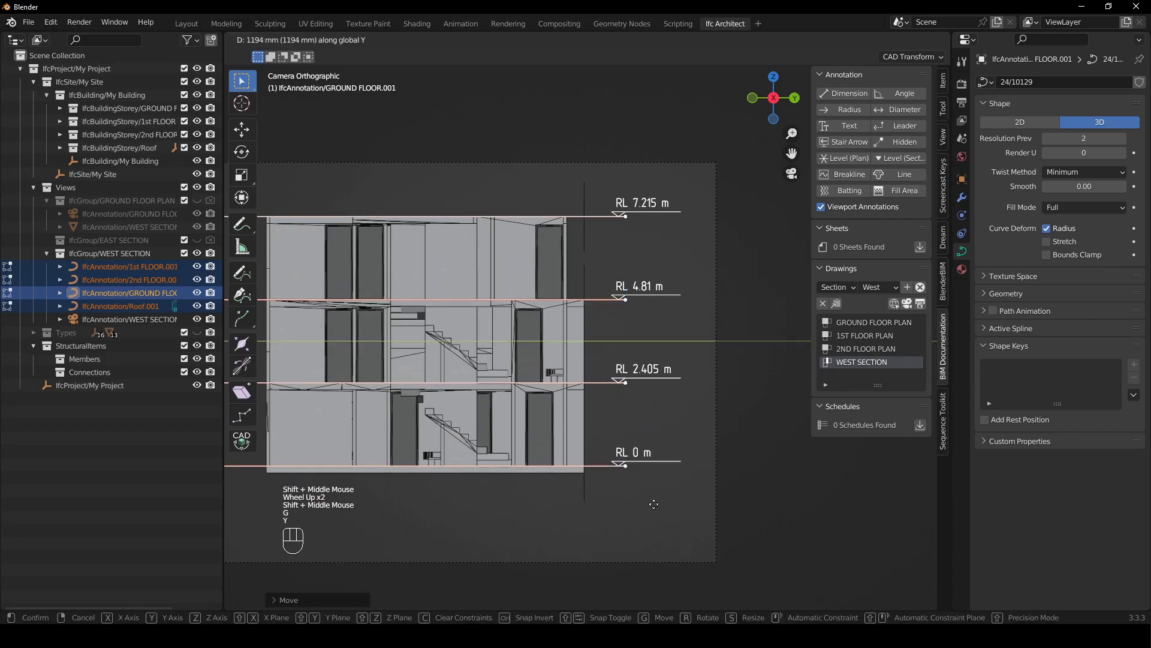
{"action": "type", "text": "1000"}
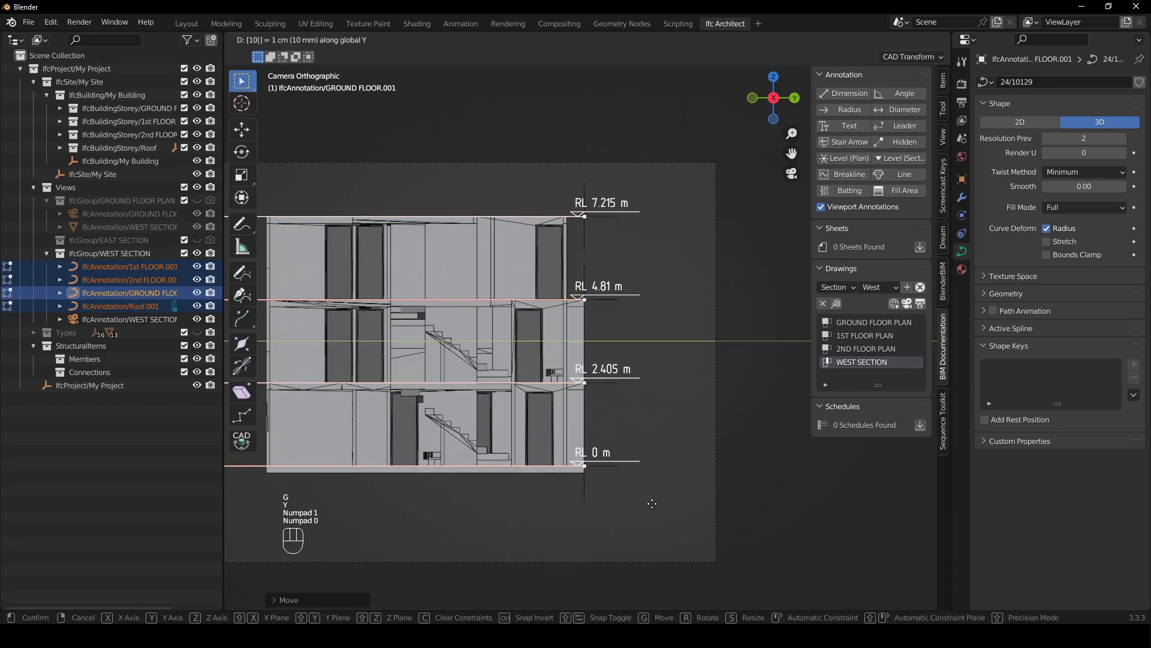
{"action": "key", "text": "Return"}
Move the far ends of the level lines along Y to the building's opposite outer wall
{"action": "scroll", "coordinate": [651, 503], "scroll_direction": "down", "scroll_amount": 3}
{"action": "middle_click_drag", "start_coordinate": [488, 466], "coordinate": [656, 543], "text": "shift"}
{"action": "left_click_drag", "start_coordinate": [333, 328], "coordinate": [415, 447]}
{"action": "scroll", "coordinate": [415, 447], "scroll_direction": "up", "scroll_amount": 1}
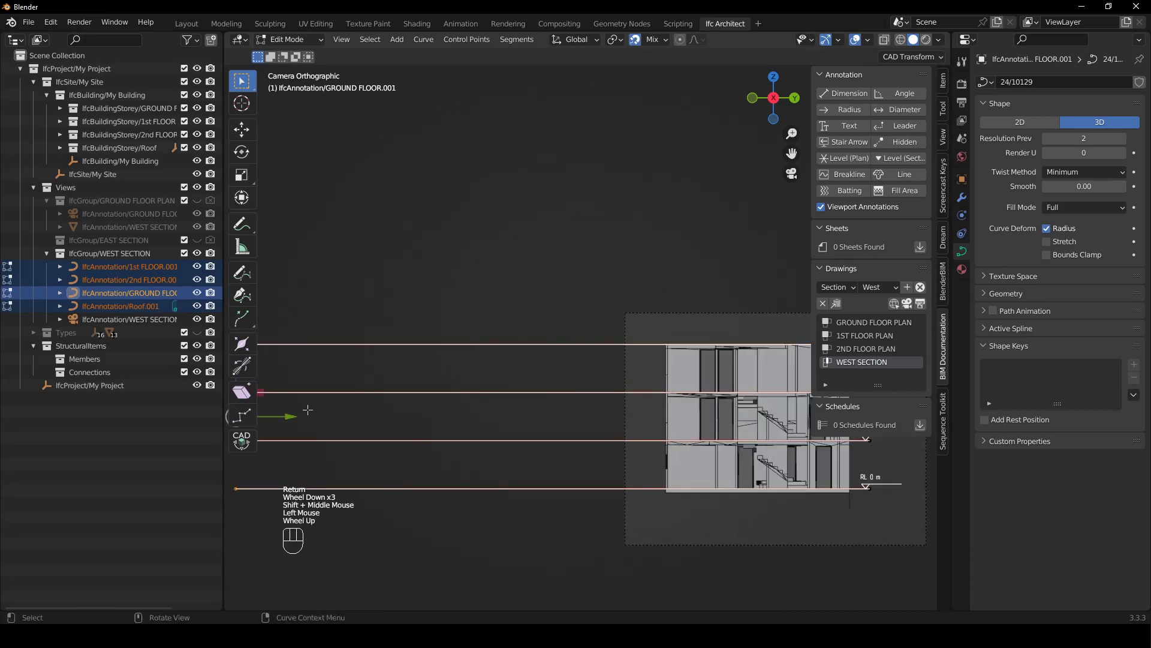
{"action": "left_click", "coordinate": [238, 487]}
{"action": "left_click", "coordinate": [661, 478]}
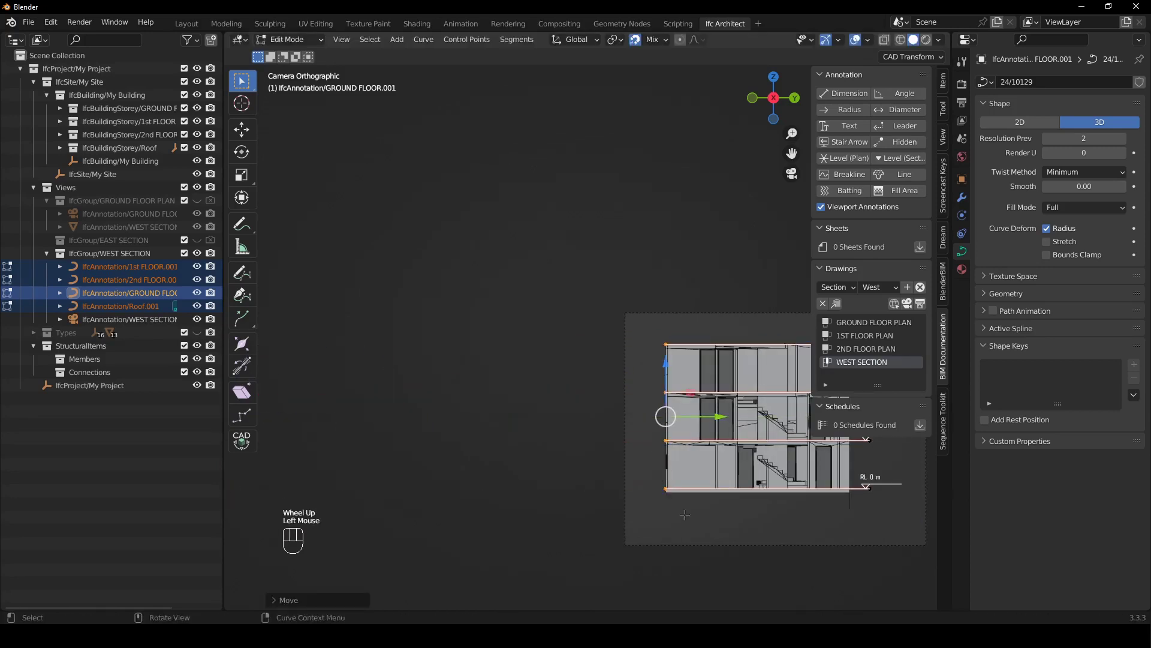
Offset the far ends of the level lines by -1000 mm along Y and return to Object Mode
{"action": "scroll", "coordinate": [660, 478], "scroll_direction": "up", "scroll_amount": 2}
{"action": "middle_click_drag", "start_coordinate": [780, 605], "coordinate": [641, 549], "text": "shift"}
{"action": "key", "text": "g"}
{"action": "key", "text": "y"}
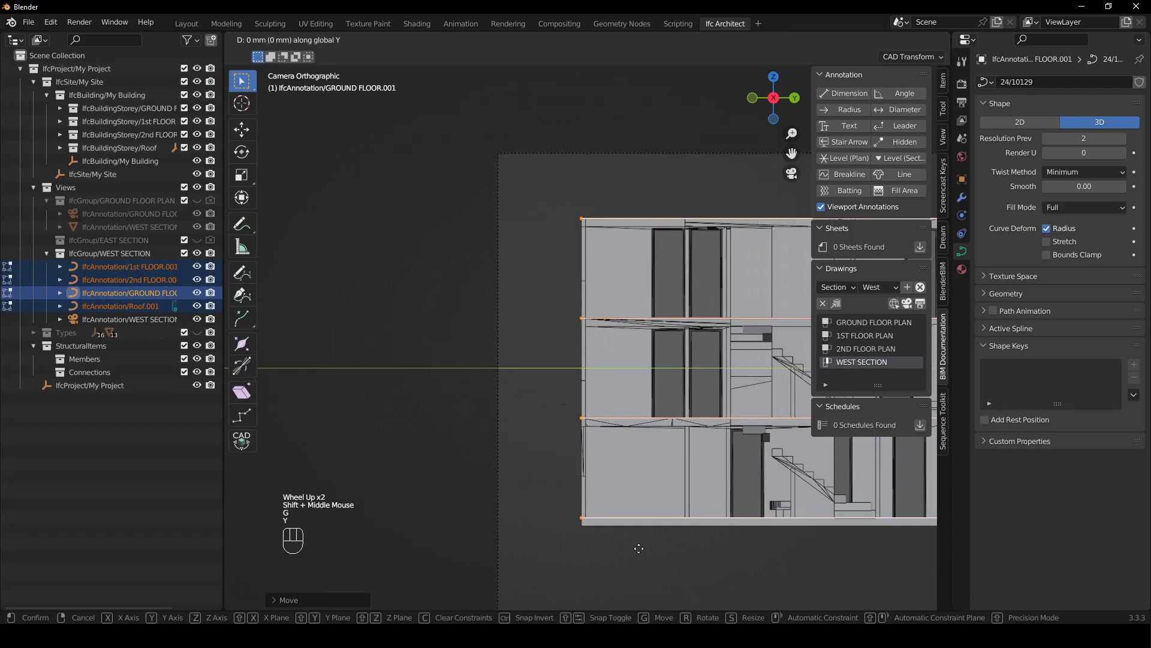
{"action": "key", "text": "KP_Subtract"}
{"action": "key", "text": "KP_1"}
{"action": "key", "text": "KP_0"}
{"action": "key", "text": "KP_0"}
{"action": "key", "text": "KP_0"}
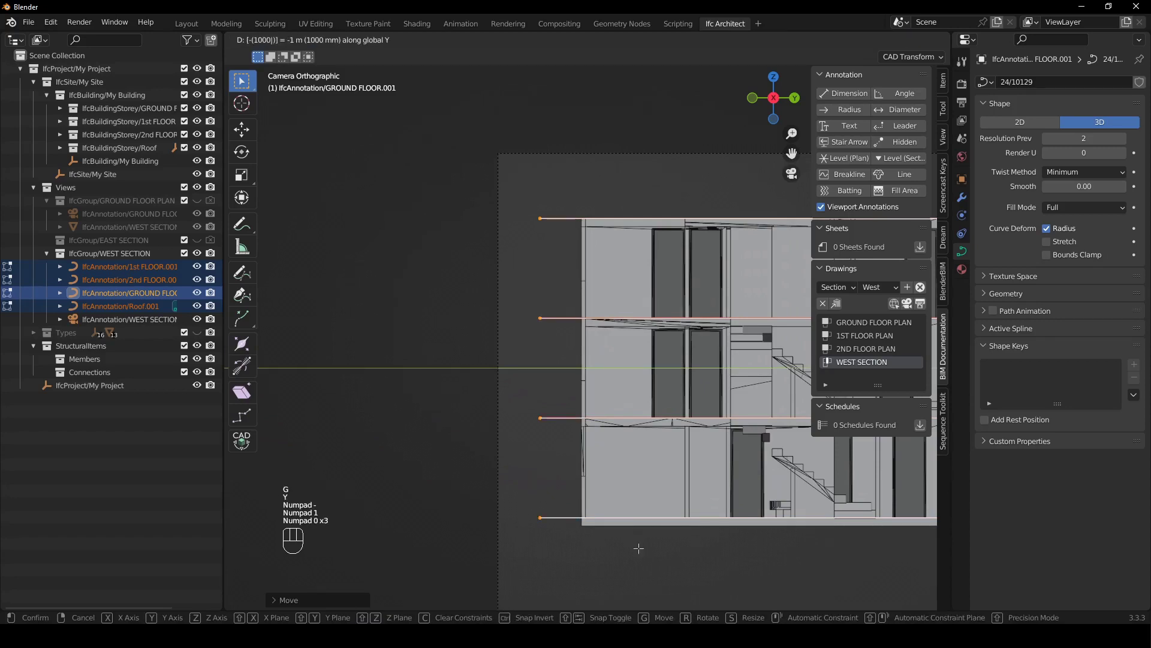
{"action": "key", "text": "Return"}
{"action": "scroll", "coordinate": [634, 547], "scroll_direction": "down", "scroll_amount": 2}
{"action": "middle_click_drag", "start_coordinate": [596, 555], "coordinate": [508, 517], "text": "shift"}
{"action": "key", "text": "Tab"}
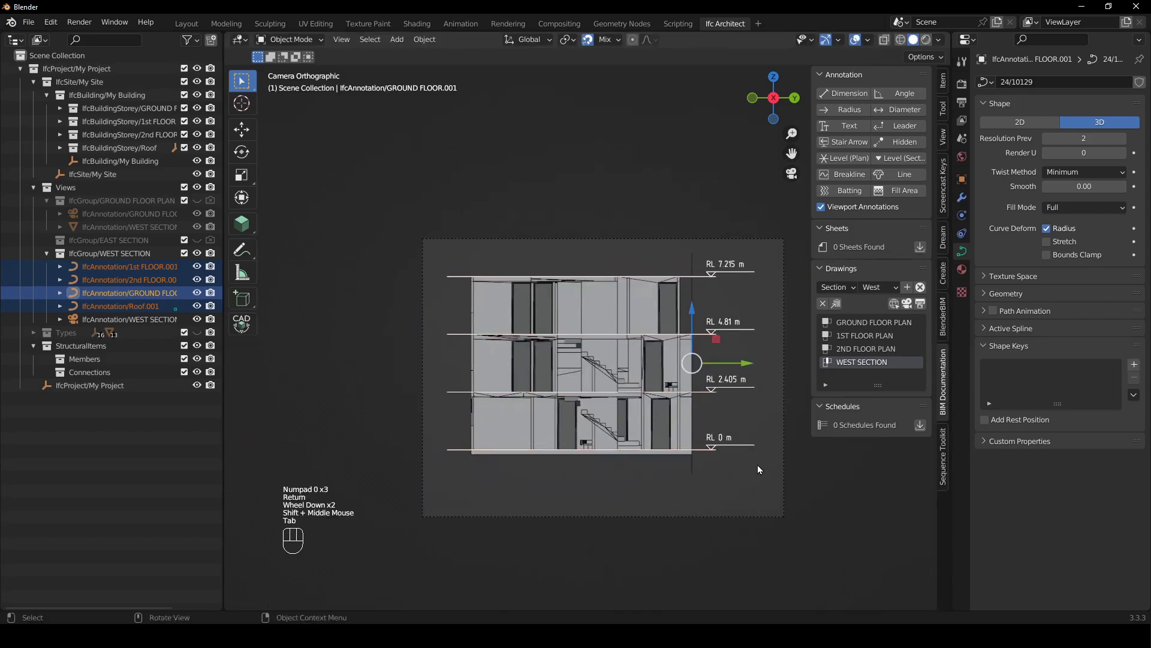
Deselect the level annotations, generate the West section drawing and inspect its SVG before returning to Blender
{"action": "middle_click_drag", "start_coordinate": [757, 466], "coordinate": [745, 426], "text": "shift"}
{"action": "left_click", "coordinate": [664, 428]}
{"action": "middle_click_drag", "start_coordinate": [663, 428], "coordinate": [685, 463], "text": "shift"}
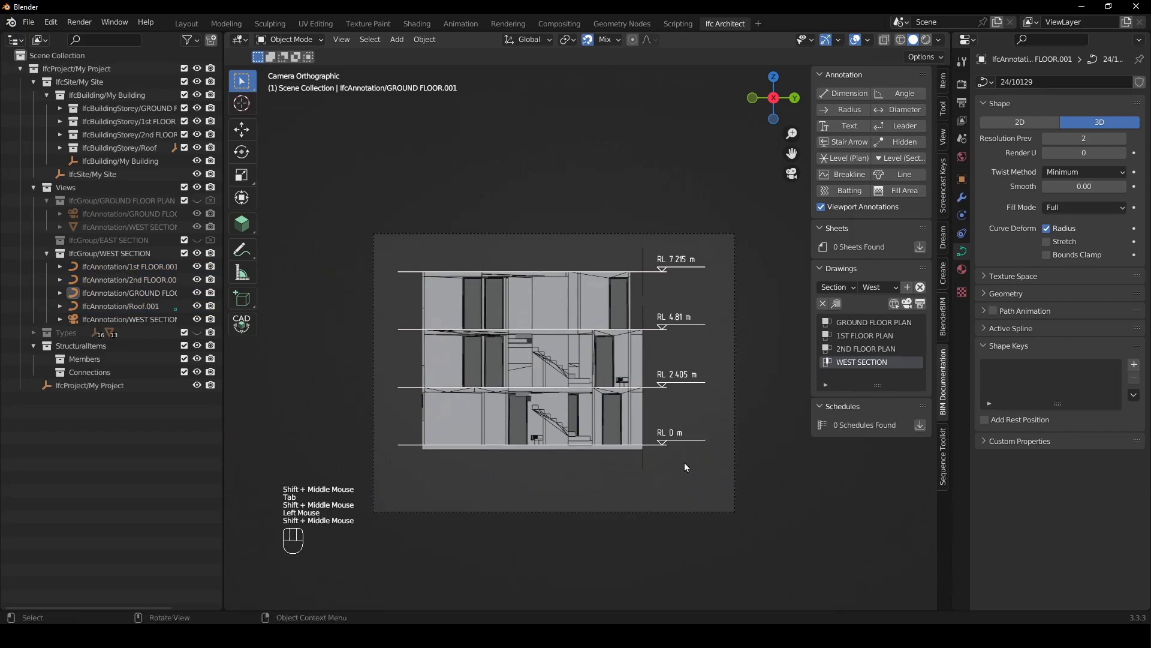
{"action": "scroll", "coordinate": [684, 462], "scroll_direction": "up", "scroll_amount": 1}
{"action": "left_click", "coordinate": [802, 470]}
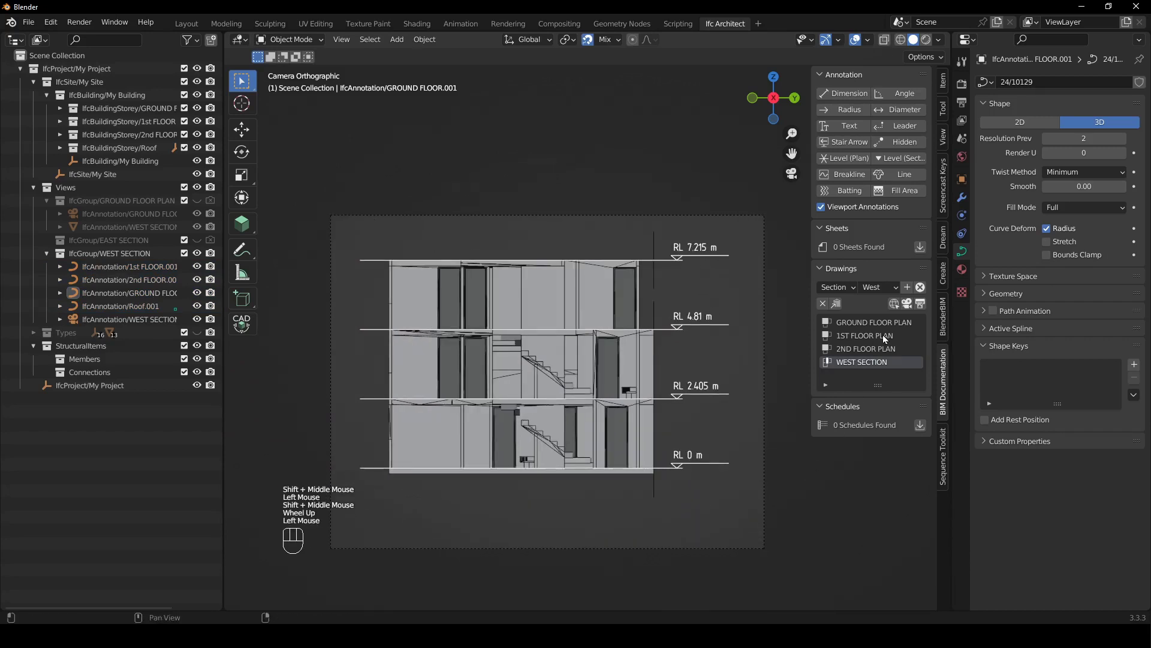
{"action": "left_click", "coordinate": [910, 308]}
{"action": "left_click", "coordinate": [921, 306]}
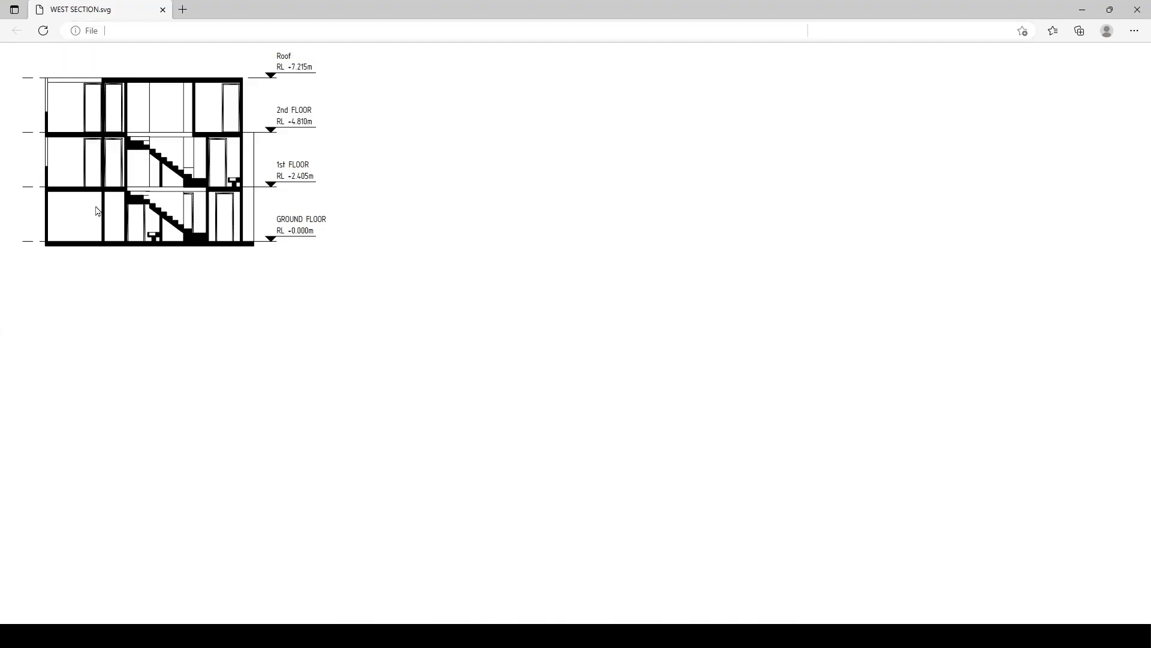
{"action": "scroll", "coordinate": [191, 213], "scroll_direction": "up", "scroll_amount": 4, "text": "ctrl"}
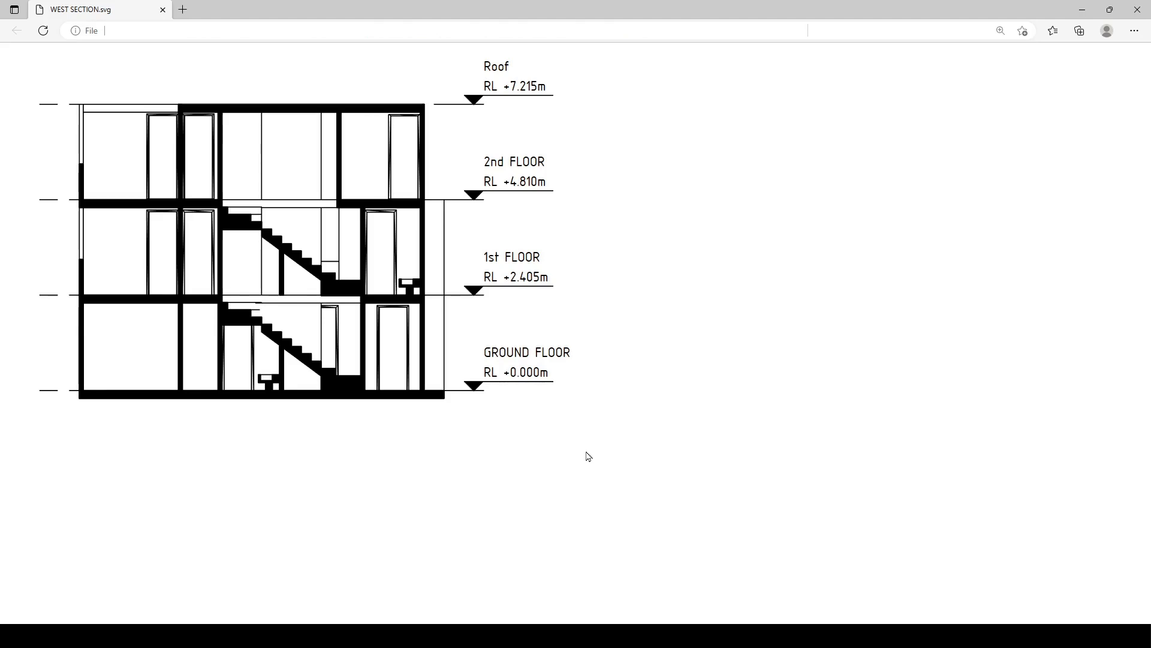
{"action": "left_click", "coordinate": [1083, 7]}
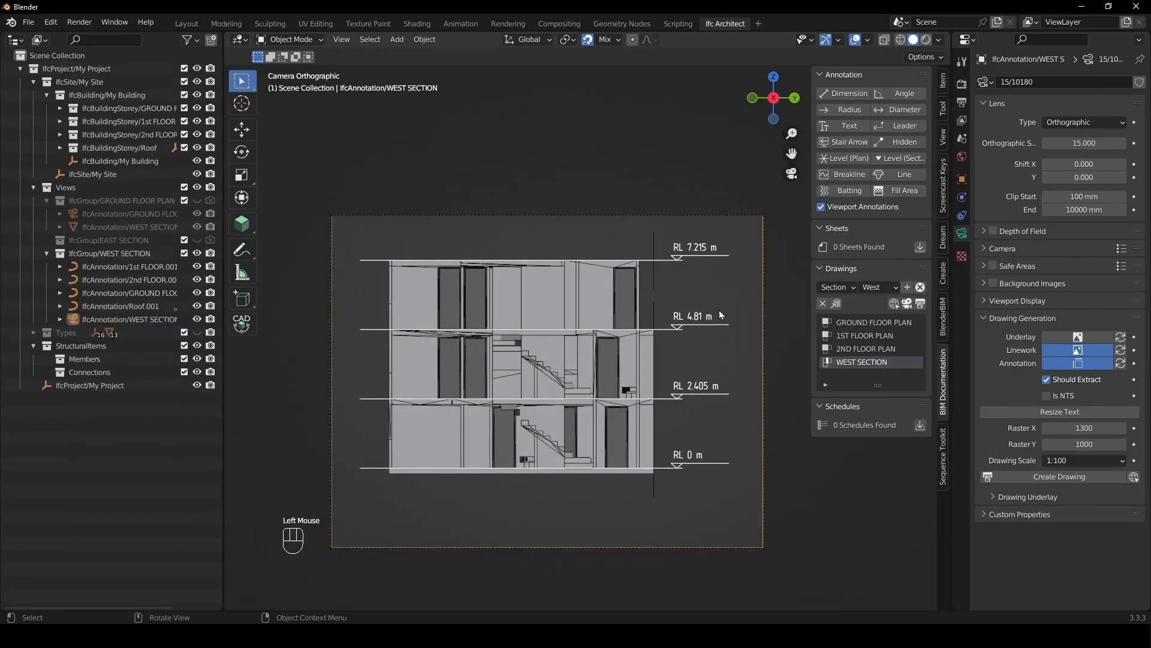
Add a hidden line annotation and fit it vertically along one edge of the separate 2nd floor door beyond the stairwell
{"action": "middle_click_drag", "start_coordinate": [535, 172], "coordinate": [903, 136], "text": "shift"}
{"action": "scroll", "coordinate": [540, 377], "scroll_direction": "up", "scroll_amount": 4}
{"action": "left_click", "coordinate": [904, 144]}
{"action": "scroll", "coordinate": [615, 288], "scroll_direction": "down", "scroll_amount": 2}
{"action": "middle_click_drag", "start_coordinate": [600, 156], "coordinate": [614, 287], "text": "shift"}
{"action": "scroll", "coordinate": [614, 287], "scroll_direction": "up", "scroll_amount": 2}
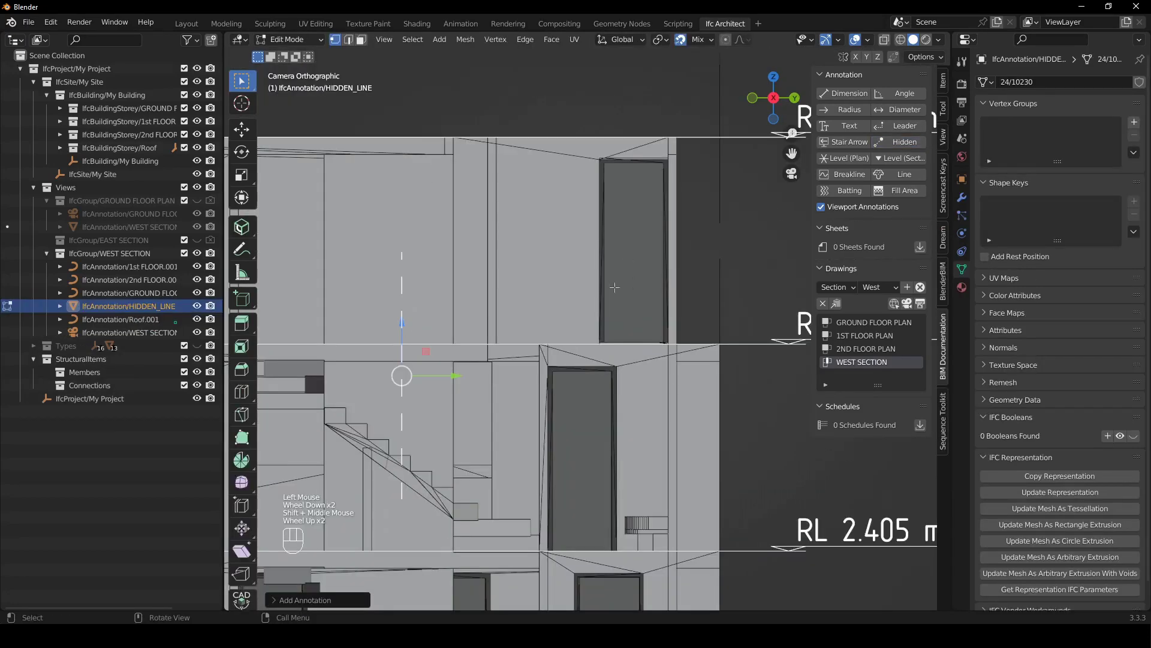
{"action": "key", "text": "g"}
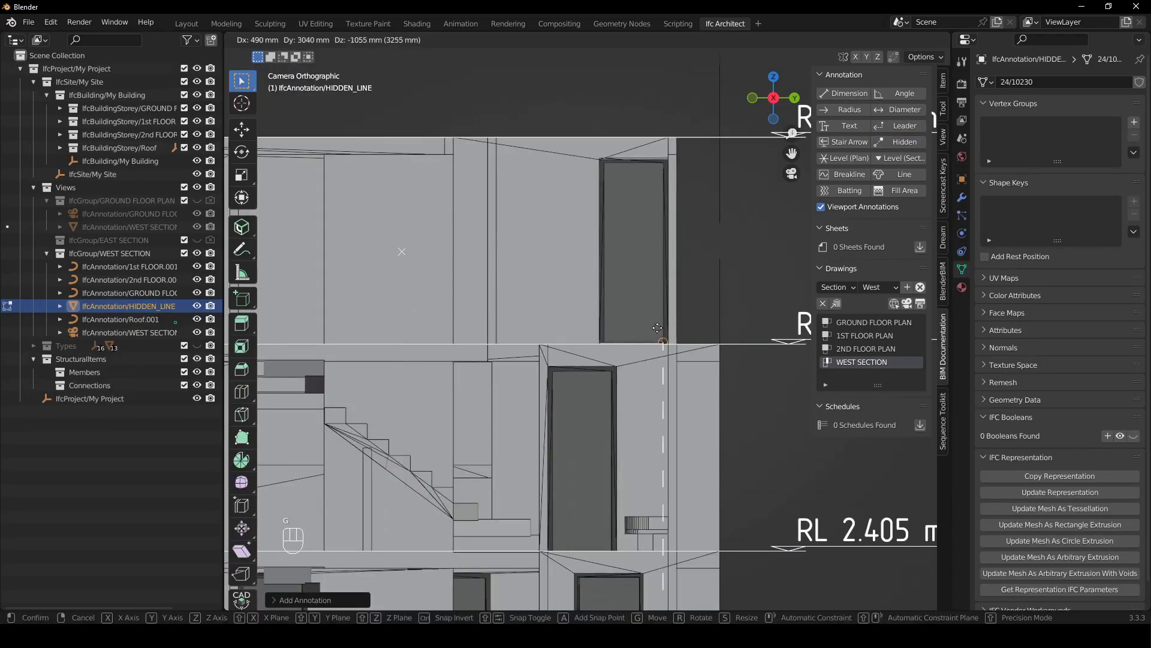
{"action": "left_click", "coordinate": [663, 180]}
{"action": "left_click", "coordinate": [663, 408]}
{"action": "left_click_drag", "start_coordinate": [664, 408], "coordinate": [664, 344]}
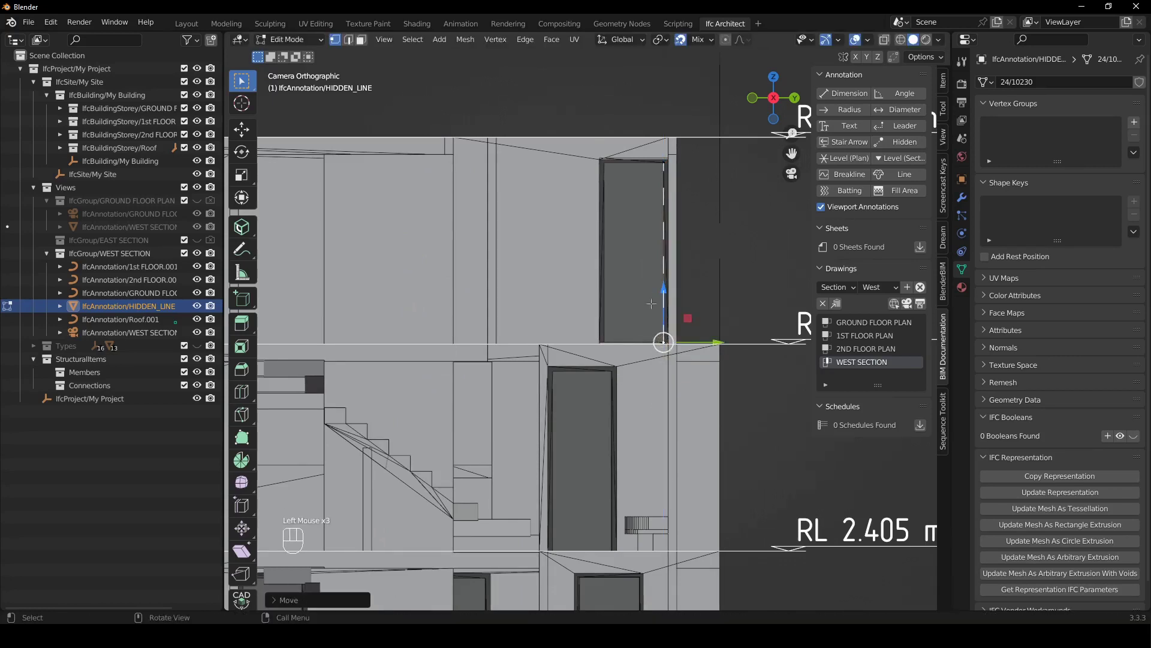
Insert a midpoint in the hidden line and move it to the door's opposite edge to form a V-shaped swing symbol
{"action": "middle_click_drag", "start_coordinate": [640, 272], "coordinate": [633, 296], "text": "shift"}
{"action": "scroll", "coordinate": [633, 295], "scroll_direction": "up", "scroll_amount": 1}
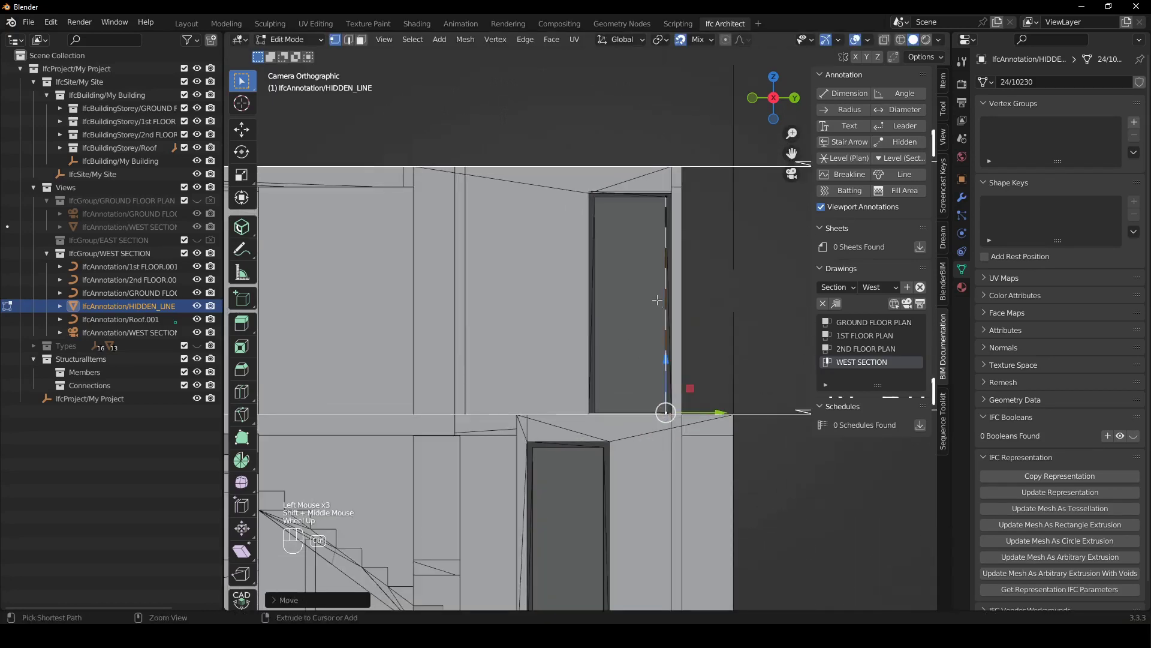
{"action": "key", "text": "ctrl+r"}
{"action": "left_click", "coordinate": [605, 303]}
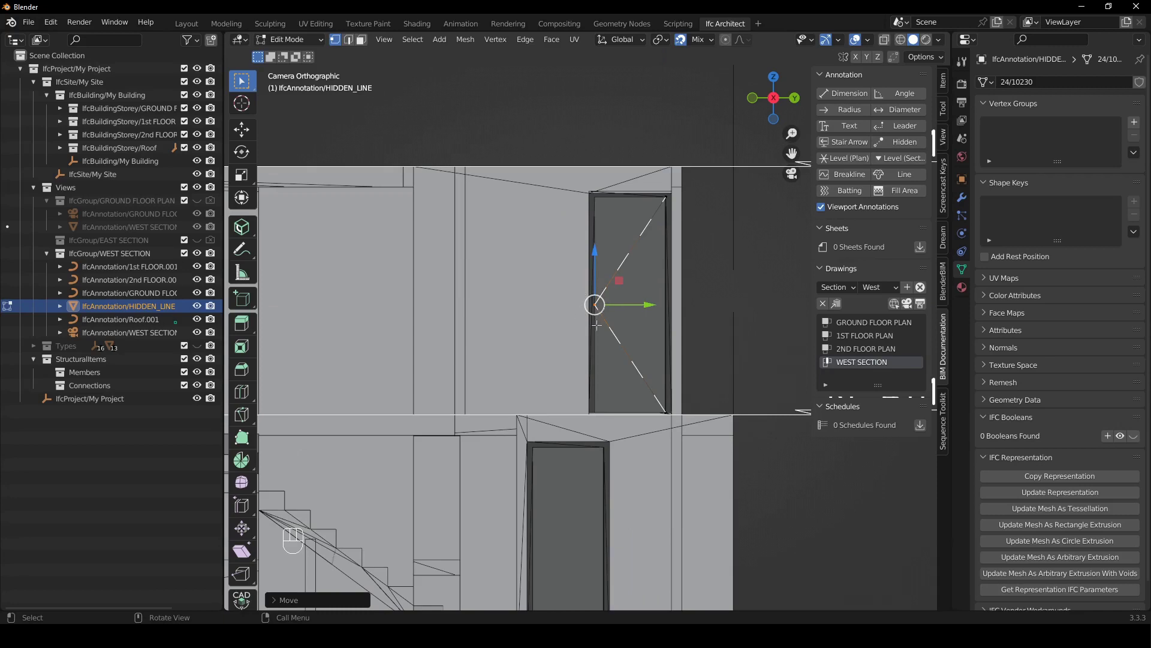
Duplicate the dashed door swing symbol onto the 1st floor and ground floor doors below it
{"action": "left_click_drag", "start_coordinate": [565, 189], "coordinate": [720, 417]}
{"action": "middle_click_drag", "start_coordinate": [593, 494], "coordinate": [621, 383], "text": "shift"}
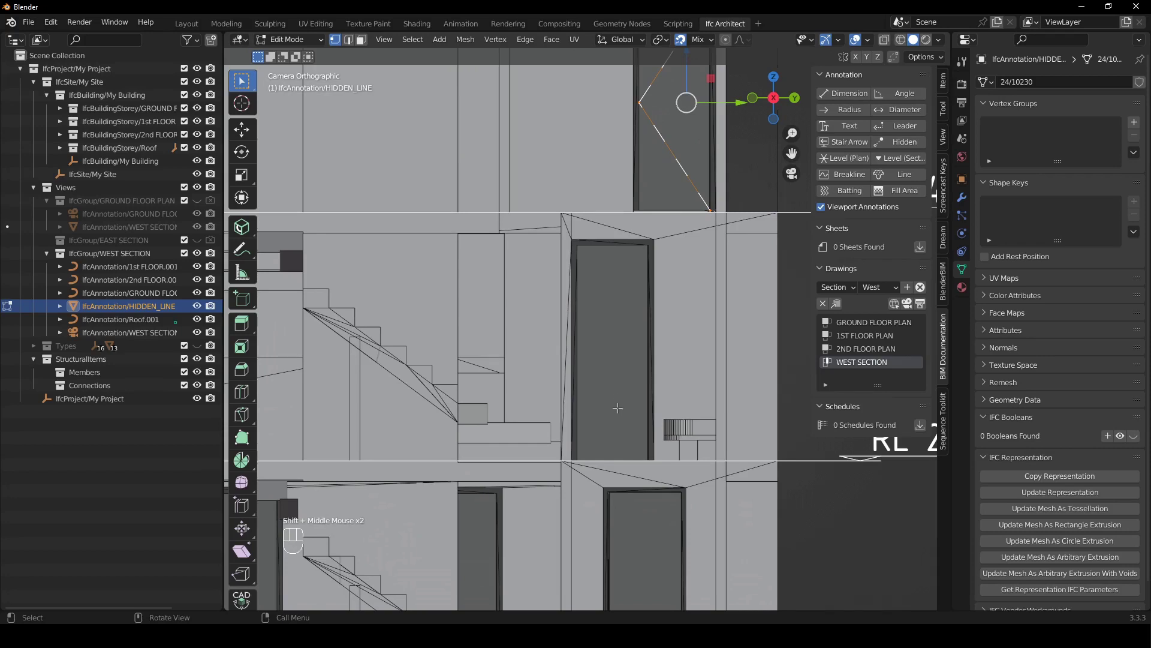
{"action": "key", "text": "shift+d"}
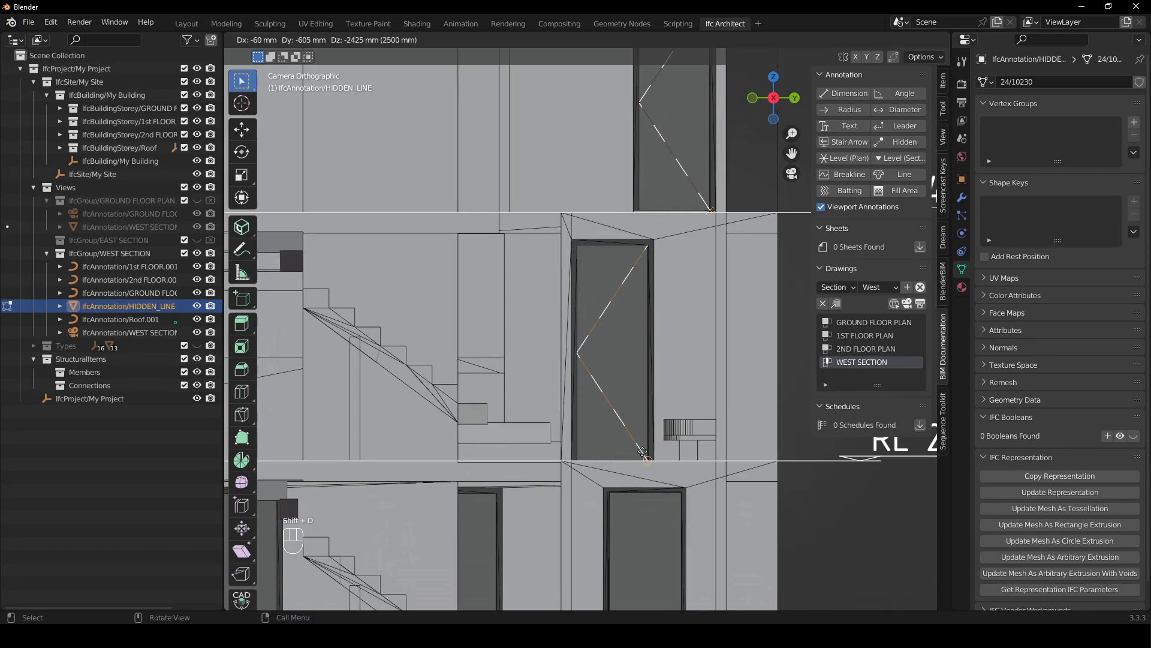
{"action": "left_click", "coordinate": [652, 490]}
{"action": "middle_click_drag", "start_coordinate": [652, 490], "coordinate": [600, 240], "text": "shift"}
{"action": "key", "text": "shift+d"}
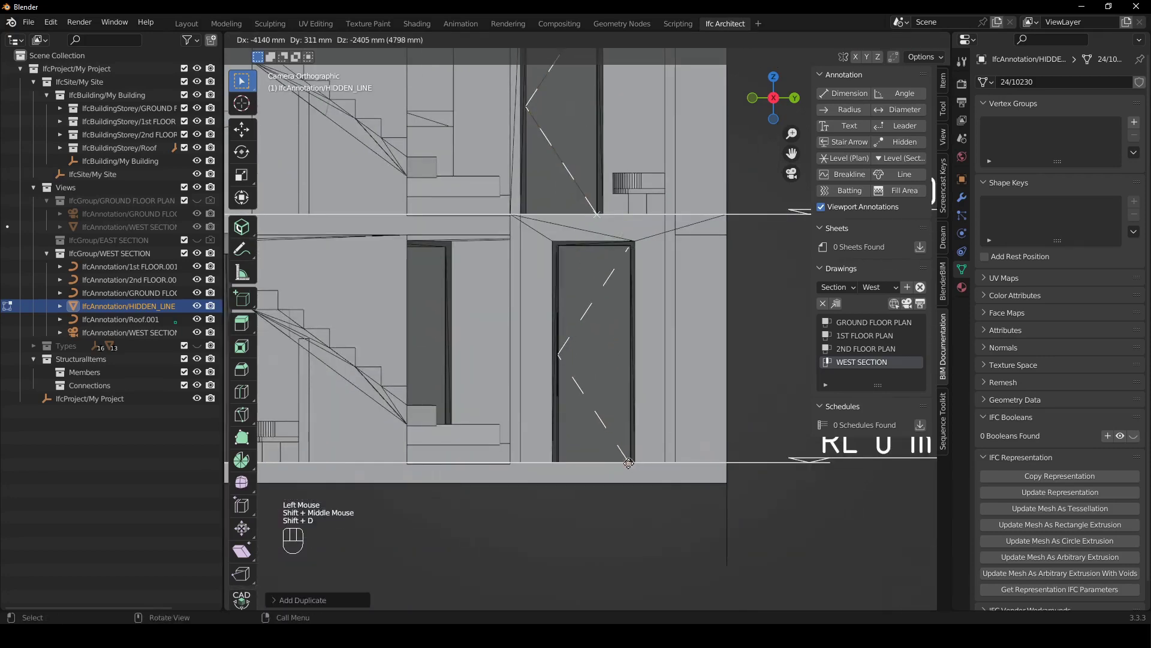
{"action": "left_click", "coordinate": [630, 447]}
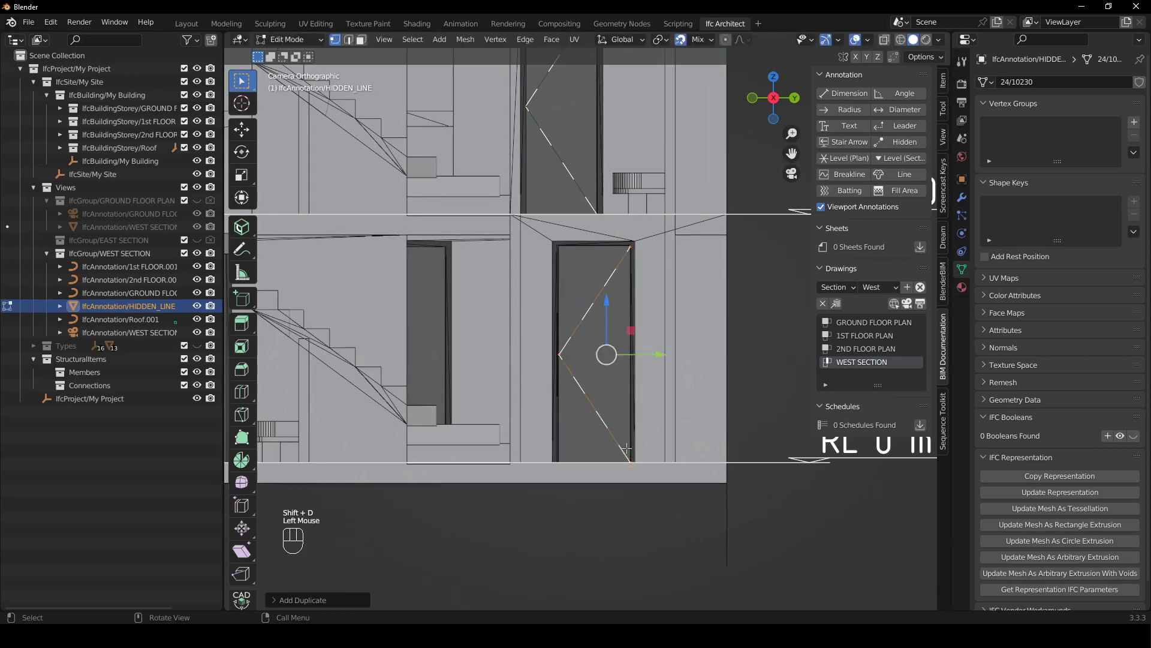
Duplicate the swing symbol onto the ground floor door on the other side of the staircase
{"action": "scroll", "coordinate": [550, 424], "scroll_direction": "down", "scroll_amount": 2}
{"action": "middle_click_drag", "start_coordinate": [549, 425], "coordinate": [708, 409], "text": "shift"}
{"action": "middle_click_drag", "start_coordinate": [731, 411], "coordinate": [631, 415], "text": "shift"}
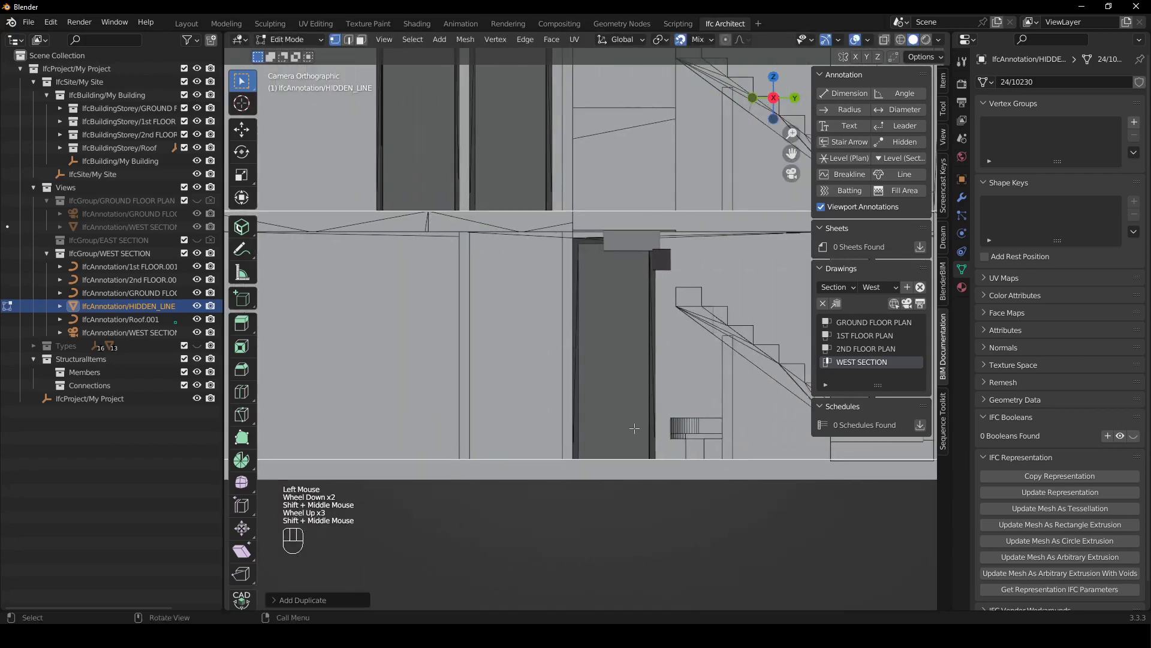
{"action": "key", "text": "shift+d"}
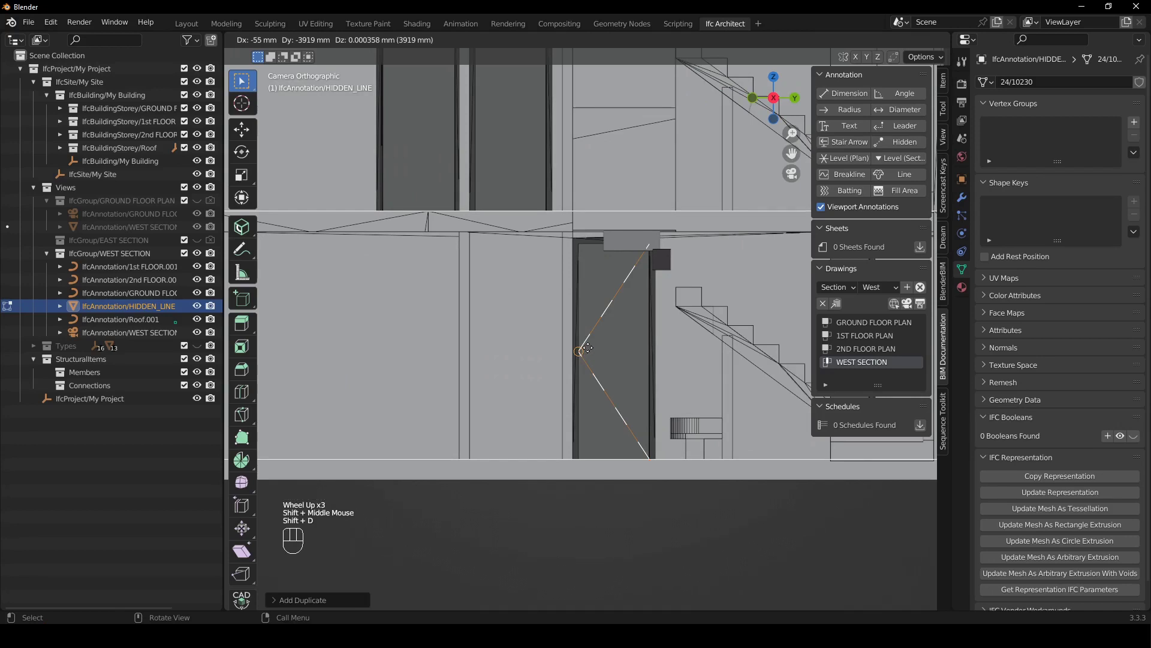
{"action": "left_click", "coordinate": [588, 348]}
Duplicate the swing symbol onto each of the two adjacent 1st floor doors
{"action": "middle_click_drag", "start_coordinate": [585, 348], "coordinate": [642, 416], "text": "shift"}
{"action": "key", "text": "shift+d"}
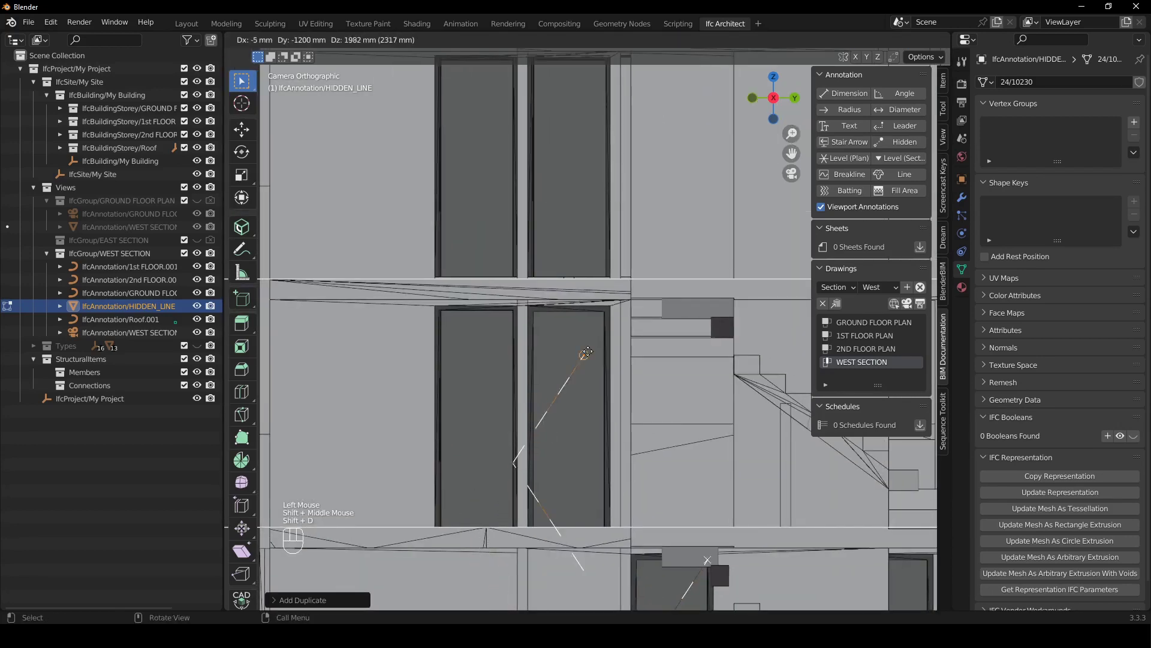
{"action": "left_click", "coordinate": [580, 414]}
{"action": "key", "text": "shift+d"}
{"action": "left_click", "coordinate": [508, 312]}
Duplicate the swing symbol onto each of the two adjacent 2nd floor doors
{"action": "middle_click_drag", "start_coordinate": [510, 300], "coordinate": [482, 533], "text": "shift"}
{"action": "key", "text": "shift+d"}
{"action": "left_click", "coordinate": [576, 296]}
{"action": "key", "text": "shift+d"}
{"action": "left_click", "coordinate": [486, 294]}
{"action": "scroll", "coordinate": [486, 294], "scroll_direction": "down", "scroll_amount": 2}
{"action": "middle_click_drag", "start_coordinate": [599, 421], "coordinate": [519, 334], "text": "shift"}
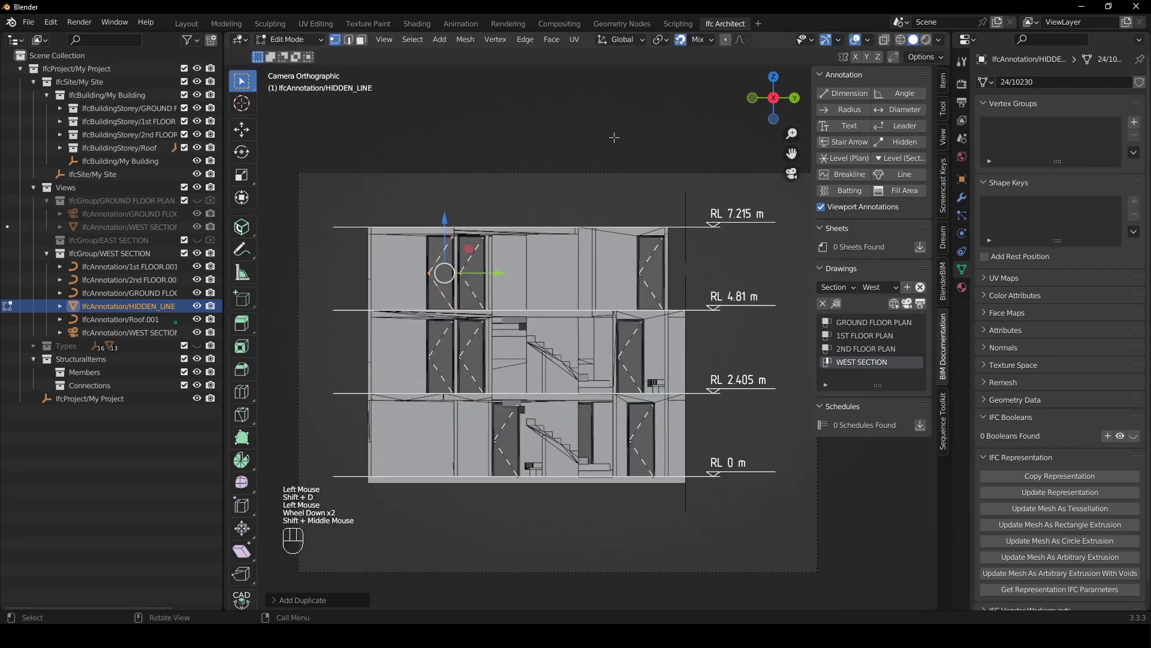
Return to Object Mode, deselect the hidden lines and regenerate the West section drawing to view its SVG
{"action": "key", "text": "Tab"}
{"action": "left_click", "coordinate": [612, 142]}
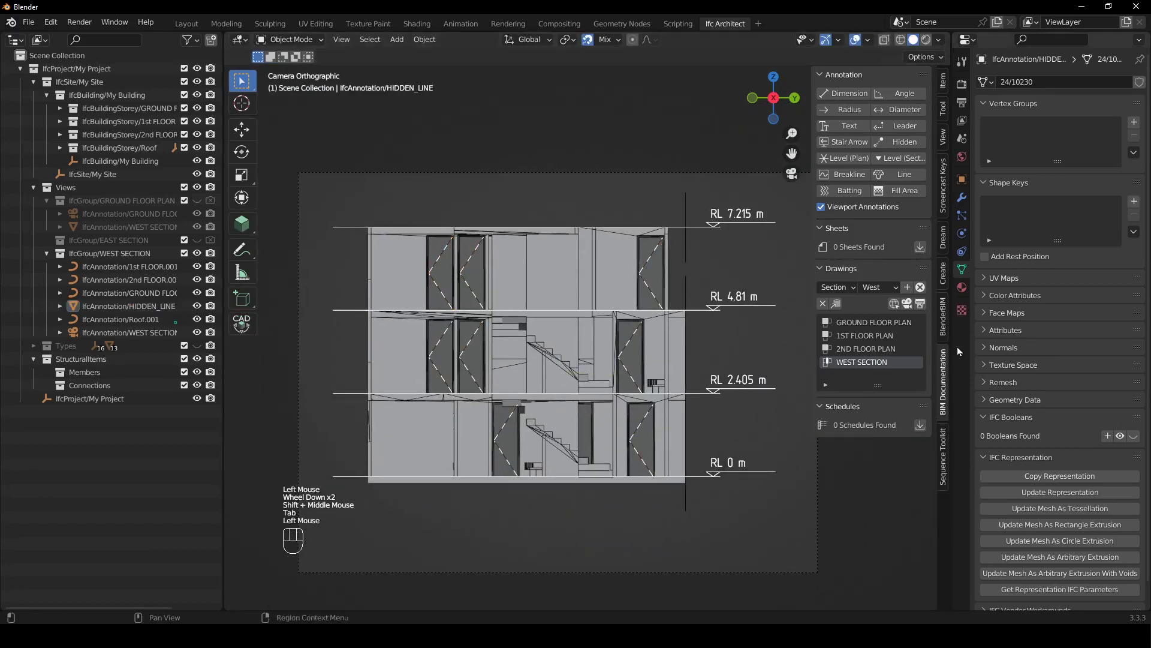
{"action": "left_click", "coordinate": [912, 307]}
{"action": "left_click", "coordinate": [920, 308]}
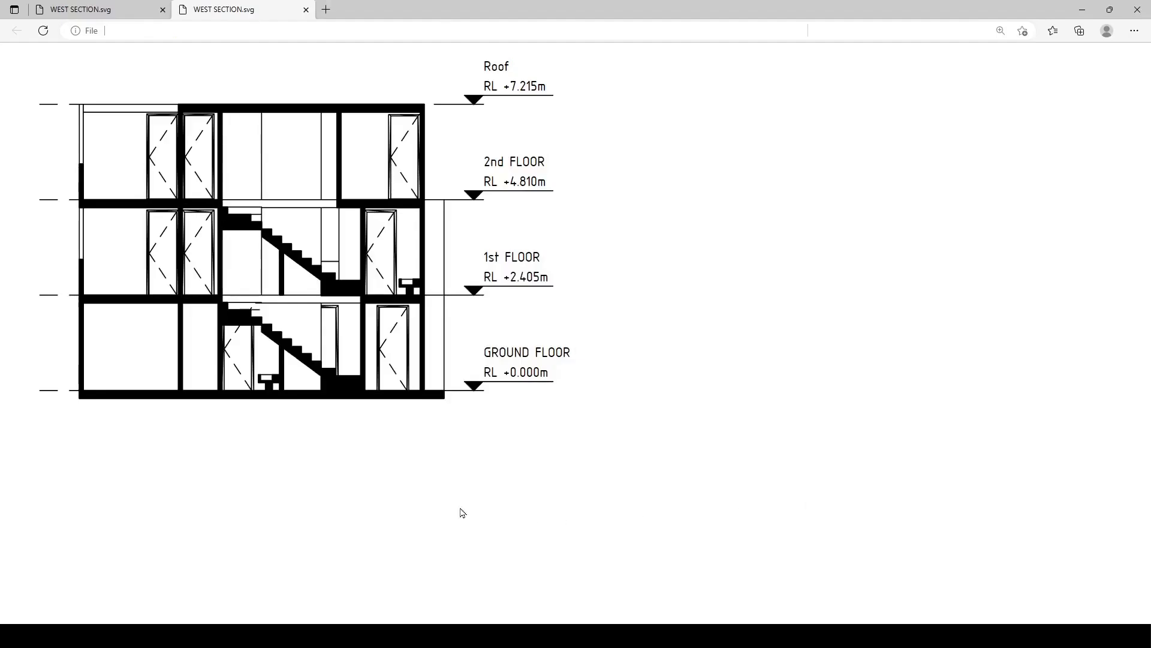
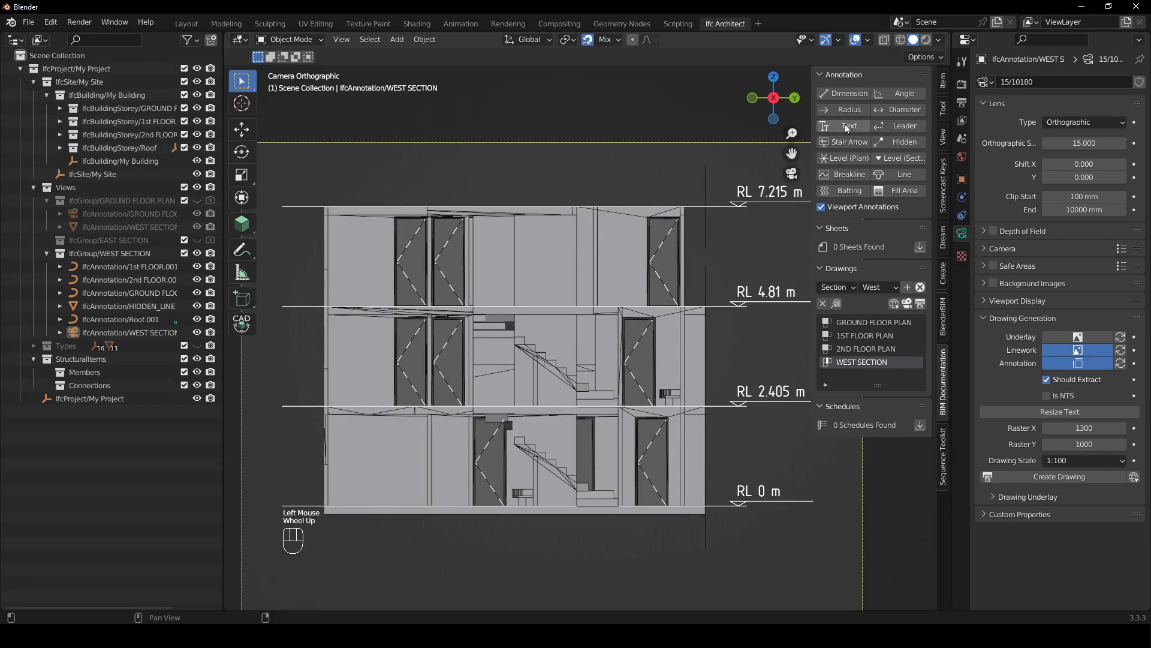
Add a text annotation to the West section and move it vertically and along Y into the ground floor room at the section's left end
{"action": "middle_click_drag", "start_coordinate": [528, 257], "coordinate": [657, 376], "text": "shift"}
{"action": "scroll", "coordinate": [636, 289], "scroll_direction": "up", "scroll_amount": 1}
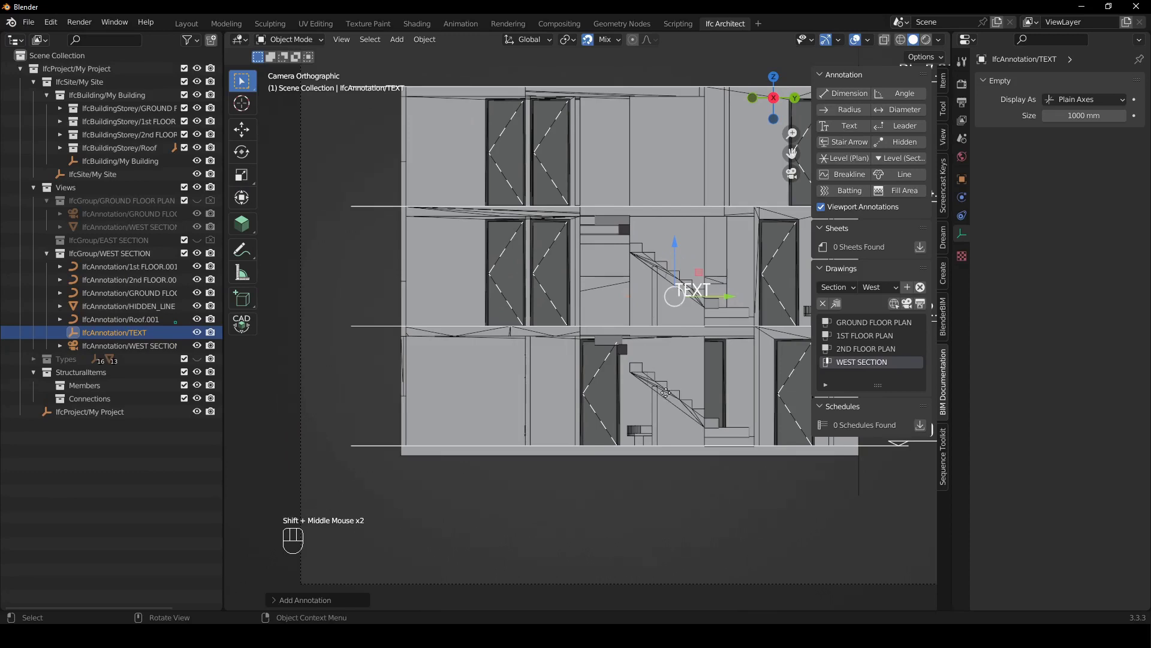
{"action": "key", "text": "g"}
{"action": "key", "text": "z"}
{"action": "left_click", "coordinate": [665, 414]}
{"action": "key", "text": "g"}
{"action": "key", "text": "y"}
{"action": "left_click", "coordinate": [463, 412]}
{"action": "middle_click_drag", "start_coordinate": [516, 414], "coordinate": [556, 406], "text": "shift"}
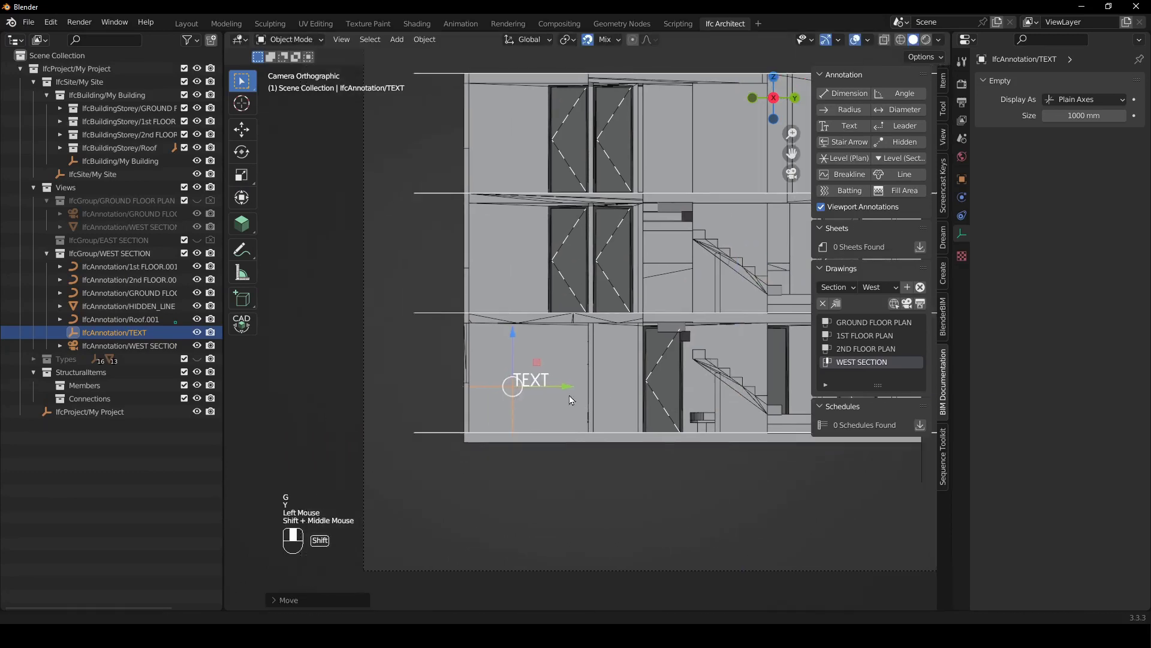
{"action": "scroll", "coordinate": [556, 407], "scroll_direction": "up", "scroll_amount": 2}
{"action": "mouse_move", "coordinate": [625, 341]}
{"action": "middle_mouse_down", "text": "shift"}
{"action": "mouse_move", "coordinate": [624, 303]}
{"action": "mouse_move", "coordinate": [577, 384]}
{"action": "middle_mouse_up", "text": "shift"}
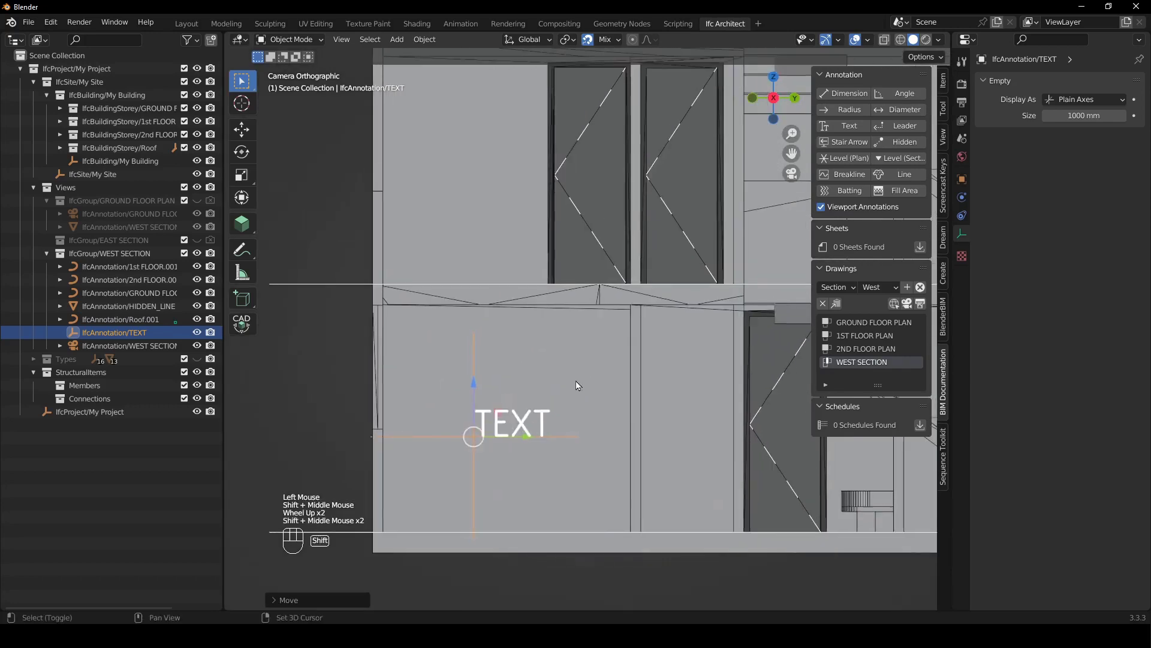
Activate the GROUND FLOOR PLAN view to examine the section line through the staircase, and return to the WEST SECTION view
{"action": "left_click", "coordinate": [887, 324]}
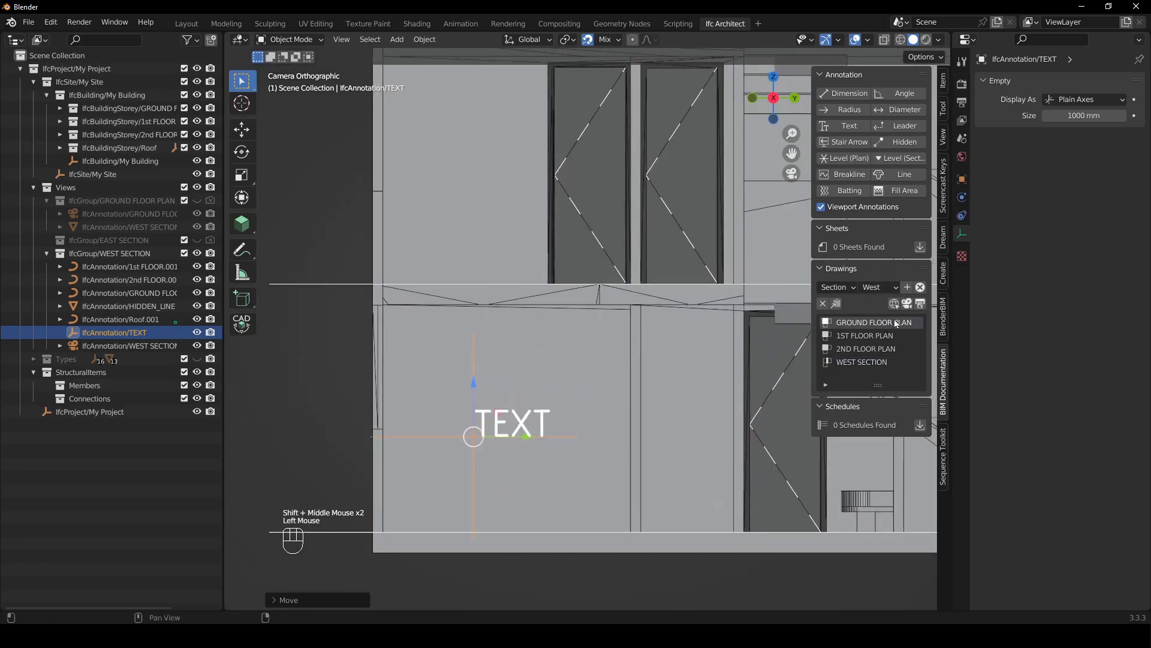
{"action": "left_click", "coordinate": [912, 306]}
{"action": "middle_click_drag", "start_coordinate": [876, 324], "coordinate": [325, 236], "text": "shift"}
{"action": "scroll", "coordinate": [604, 290], "scroll_direction": "down", "scroll_amount": 3}
{"action": "middle_click_drag", "start_coordinate": [666, 291], "coordinate": [618, 295], "text": "shift"}
{"action": "scroll", "coordinate": [620, 292], "scroll_direction": "up", "scroll_amount": 1}
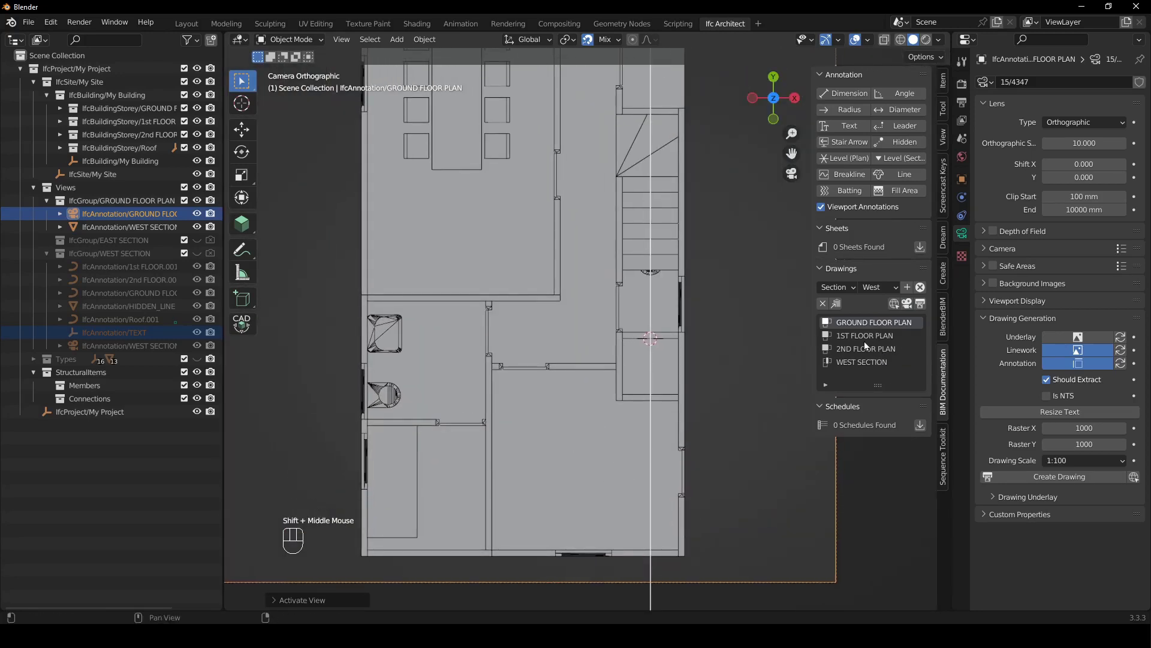
{"action": "left_click", "coordinate": [872, 360]}
{"action": "left_click", "coordinate": [908, 303]}
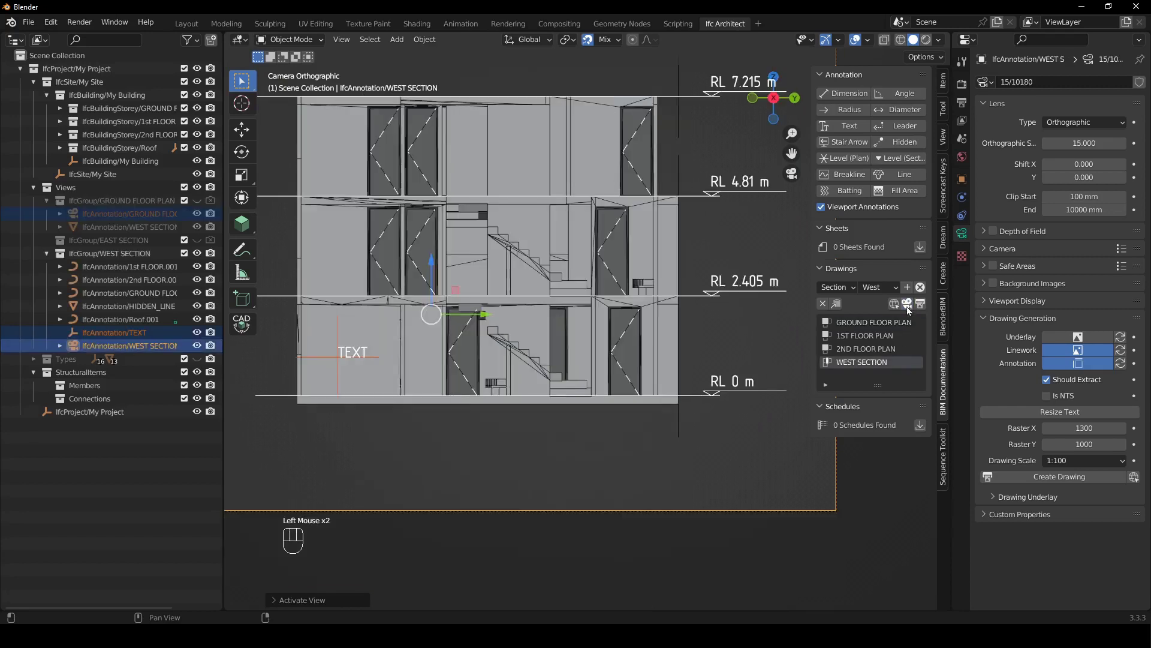
Rename the WEST SECTION drawing as SECTION A
{"action": "double_click", "coordinate": [852, 364]}
{"action": "left_click_drag", "start_coordinate": [858, 363], "coordinate": [805, 372]}
{"action": "key", "text": "BackSpace"}
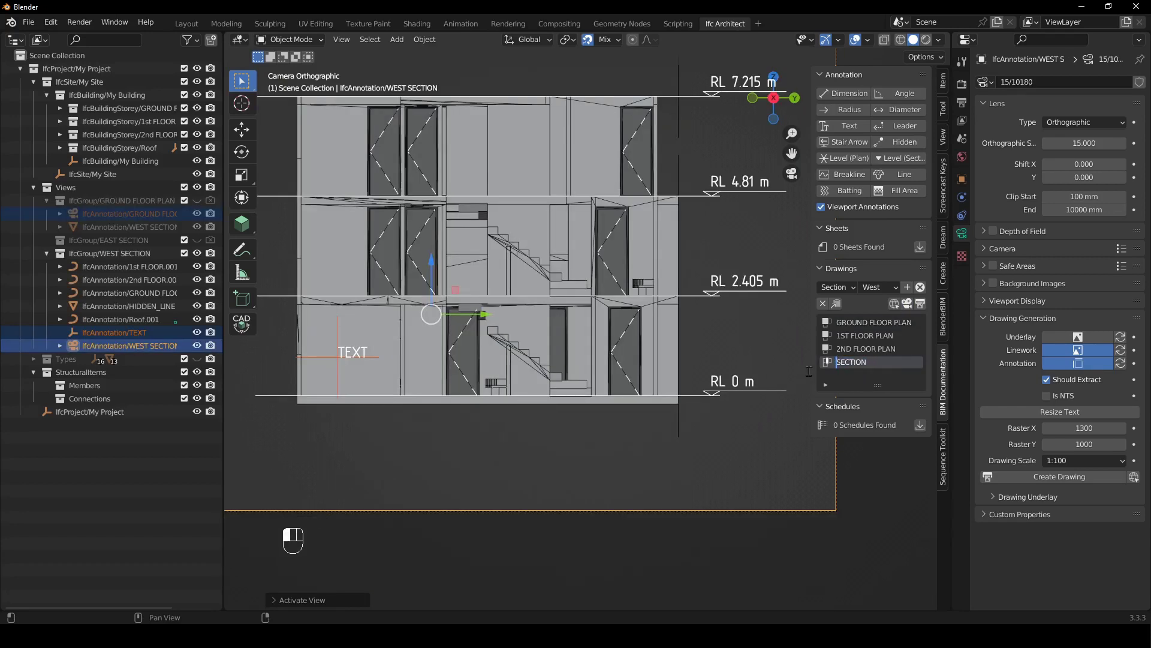
{"action": "type", "text": "A"}
{"action": "key", "text": "Return"}
Set the text annotation's literal to BEDROOM and its box alignment to center in the IFC text properties
{"action": "middle_click_drag", "start_coordinate": [536, 433], "coordinate": [700, 443], "text": "shift"}
{"action": "left_click", "coordinate": [575, 466]}
{"action": "left_click", "coordinate": [497, 403]}
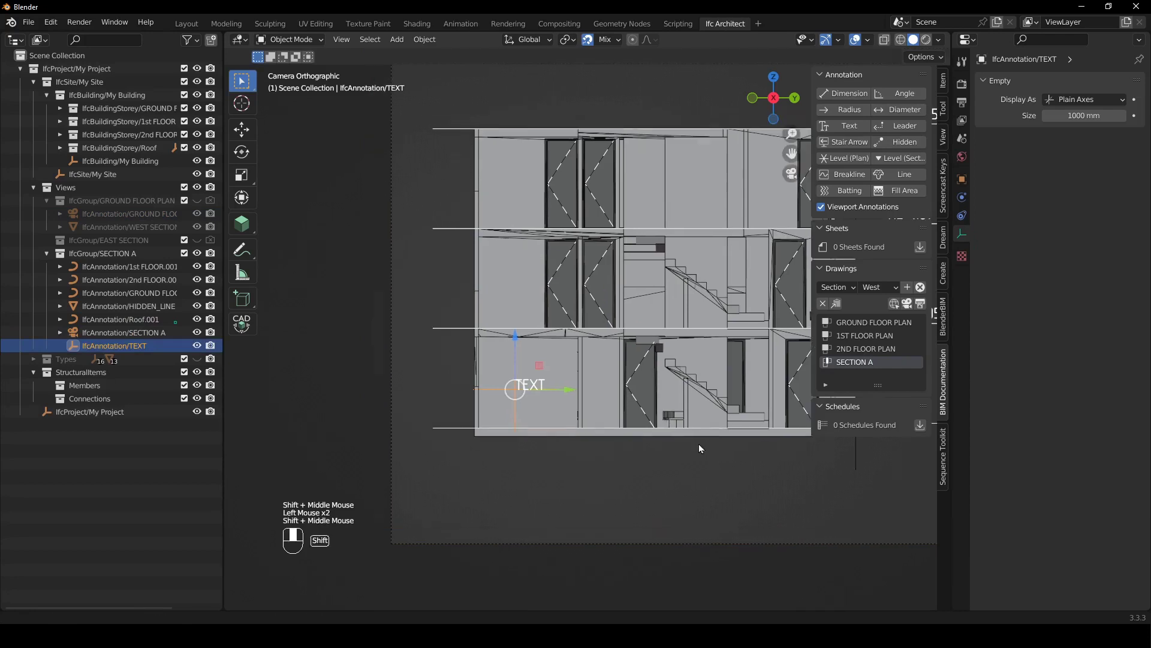
{"action": "left_click", "coordinate": [962, 180]}
{"action": "left_click", "coordinate": [989, 105]}
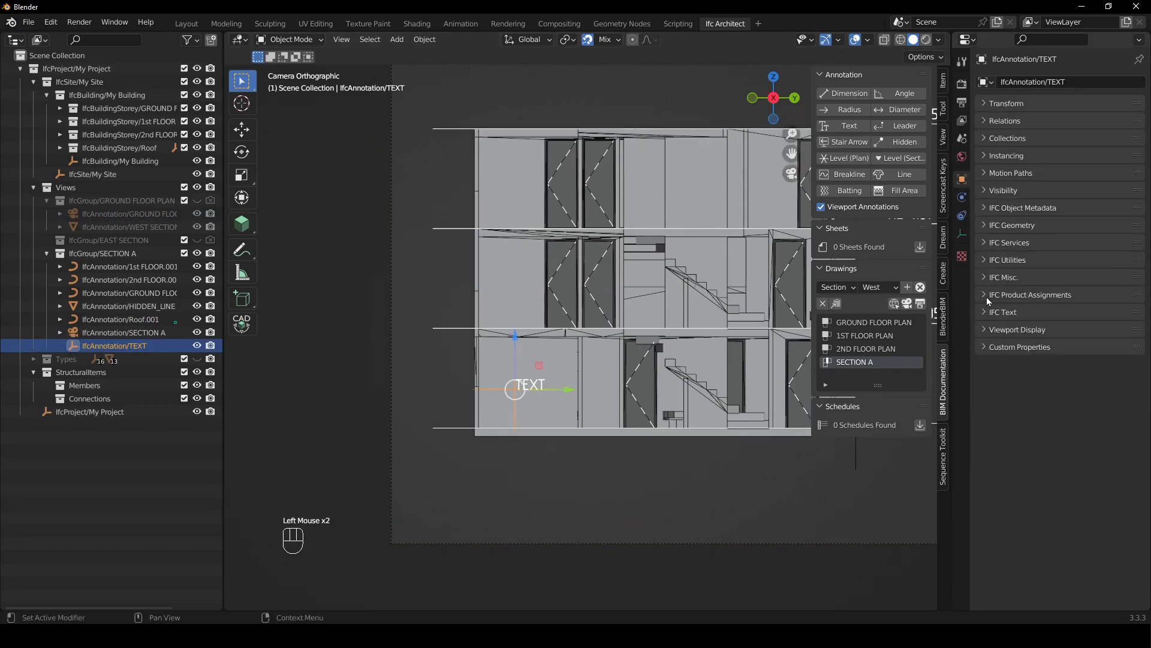
{"action": "left_click", "coordinate": [997, 312]}
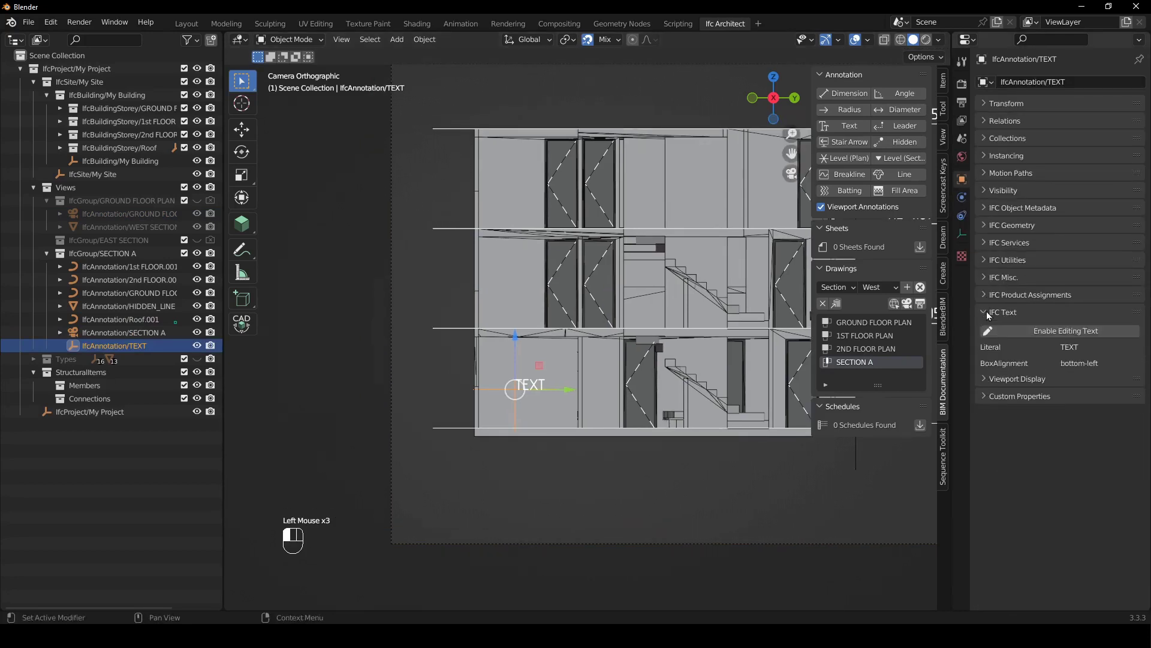
{"action": "left_click", "coordinate": [1088, 335]}
{"action": "left_click", "coordinate": [1072, 351]}
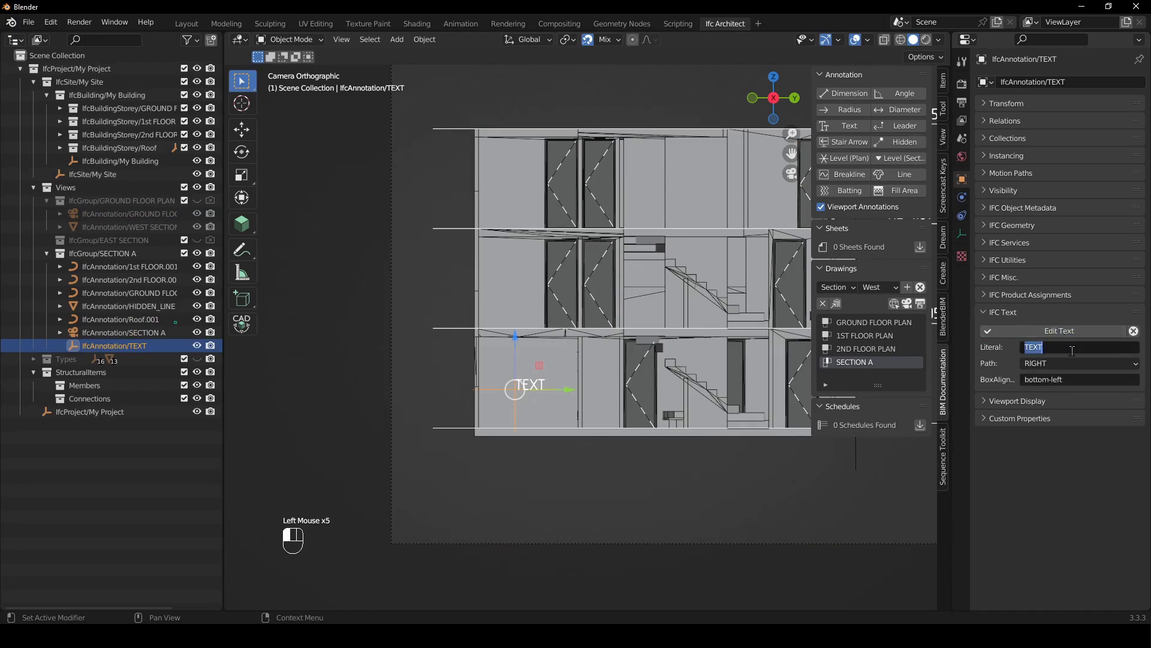
{"action": "type", "text": "BEDROOM"}
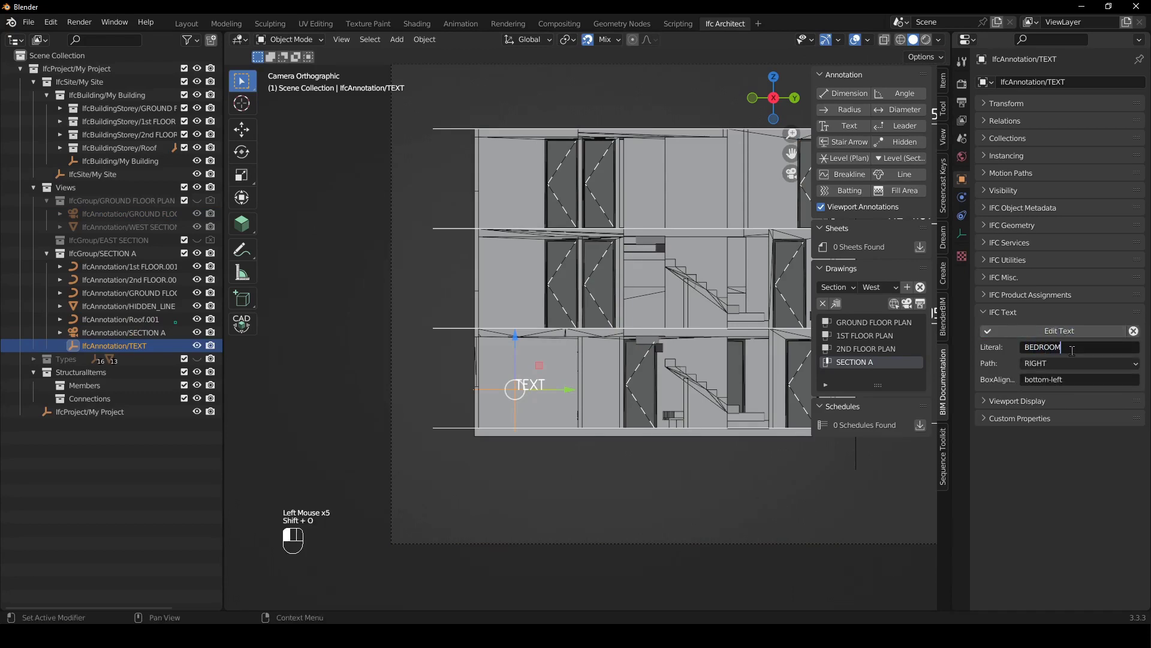
{"action": "left_click", "coordinate": [1069, 378]}
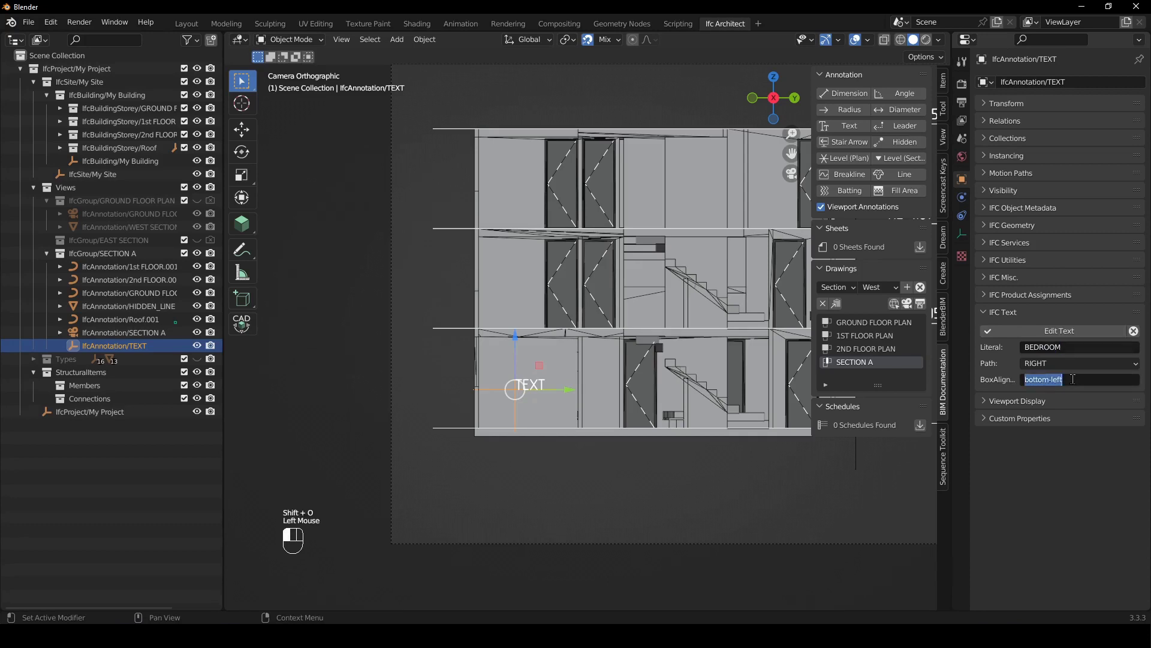
{"action": "type", "text": "center"}
{"action": "left_click", "coordinate": [1028, 330]}
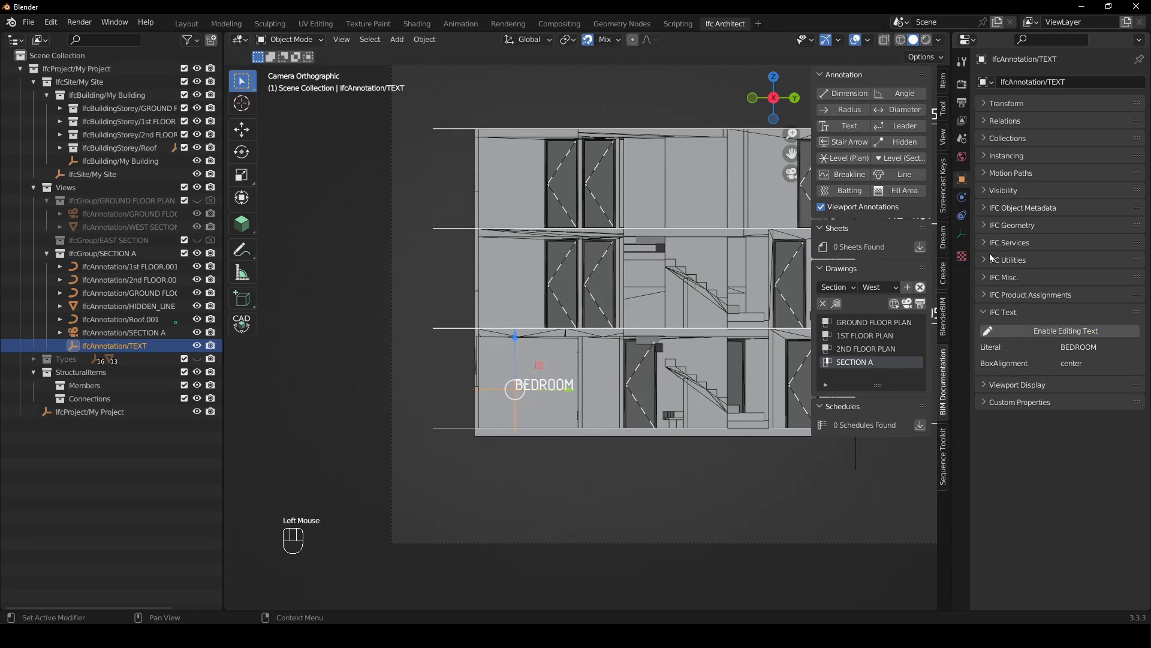
Add the EPset_Annotation property set to the text annotation with Classes set to large
{"action": "left_click", "coordinate": [988, 212]}
{"action": "left_click_drag", "start_coordinate": [997, 225], "coordinate": [1000, 293]}
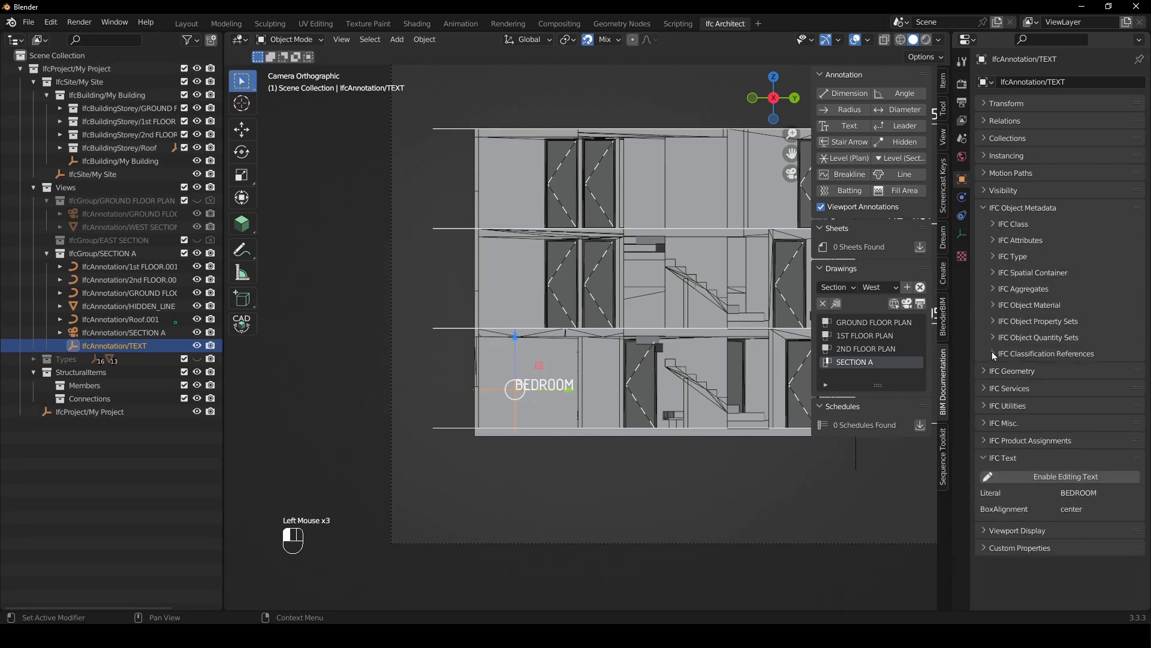
{"action": "left_click", "coordinate": [994, 322]}
{"action": "left_click", "coordinate": [1030, 340]}
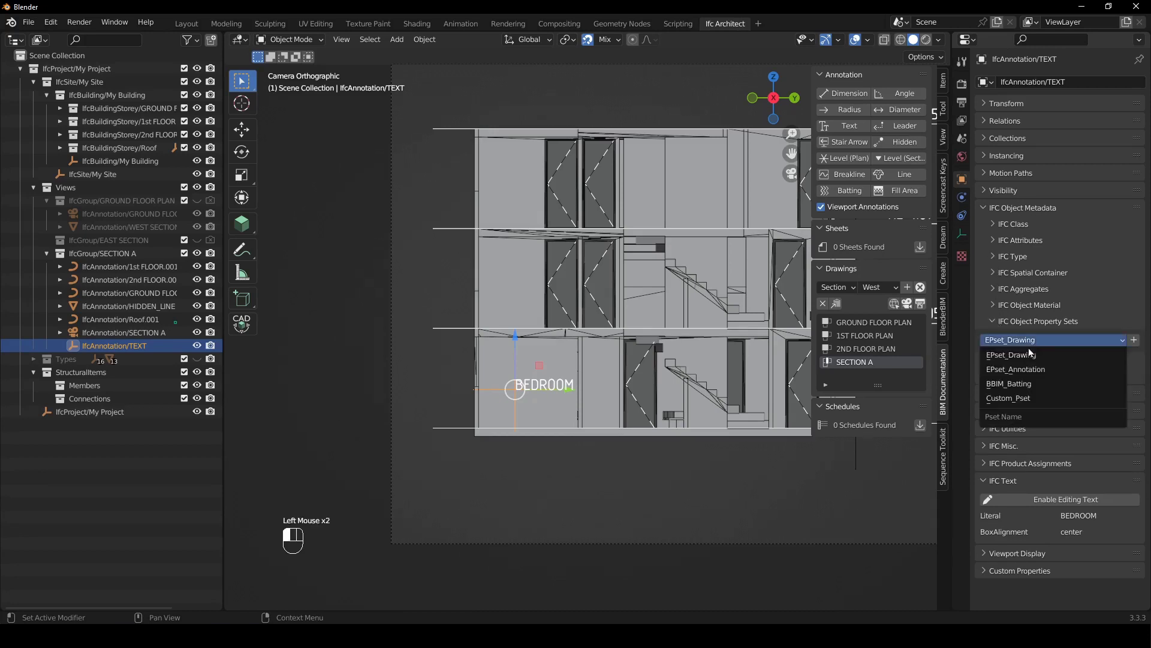
{"action": "left_click", "coordinate": [1031, 368]}
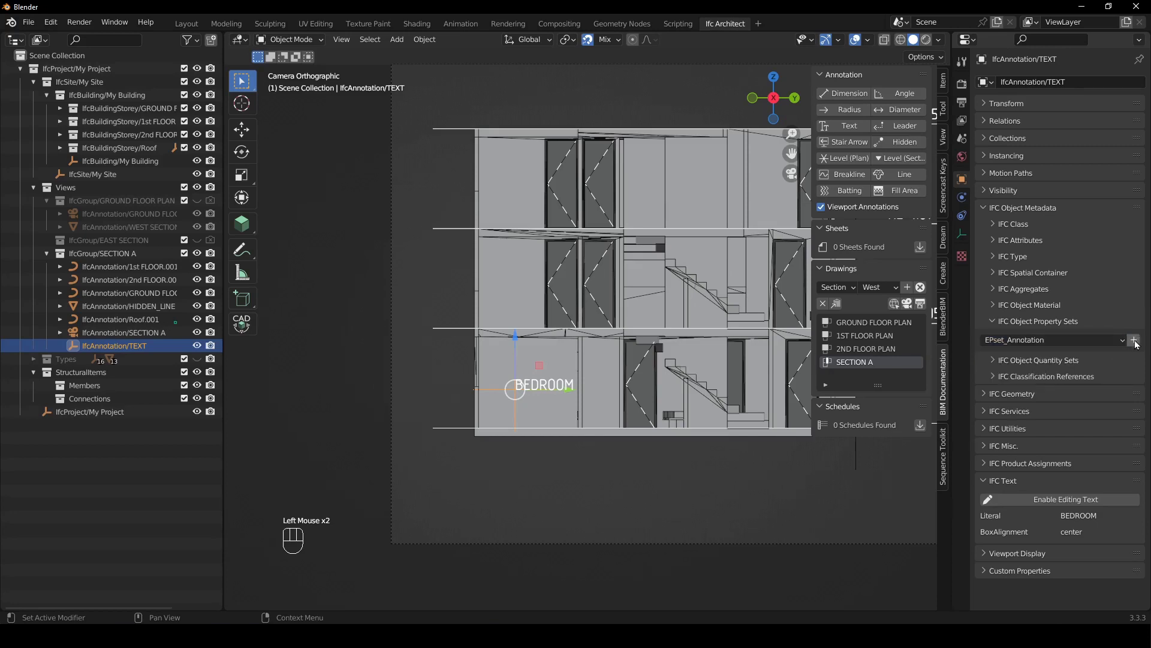
{"action": "left_click", "coordinate": [1134, 340]}
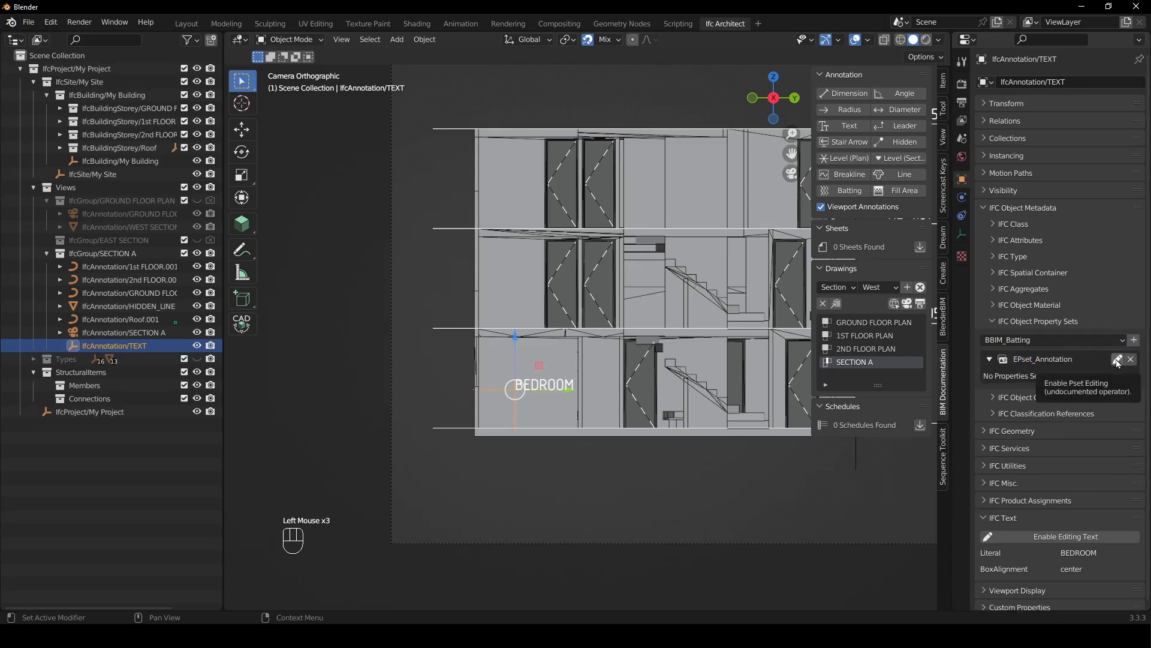
{"action": "left_click", "coordinate": [1117, 359]}
{"action": "left_click", "coordinate": [1067, 413]}
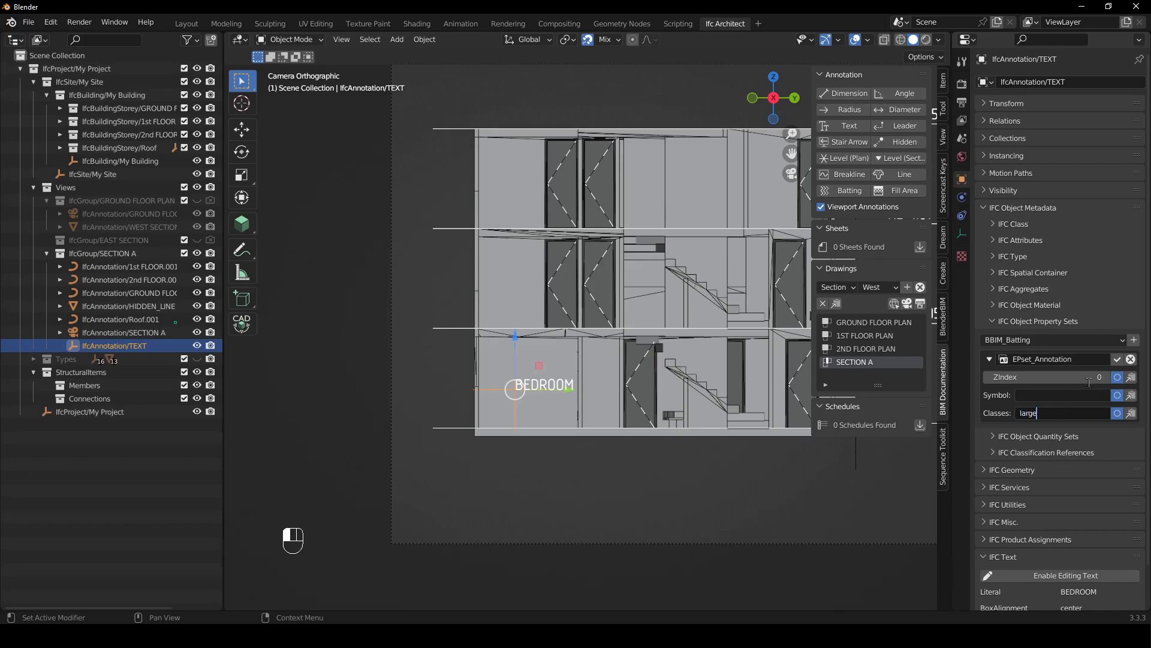
{"action": "left_click", "coordinate": [1118, 358]}
Extend the text annotation's literal with a second line so it reads "BEDROOM \n carpet"
{"action": "scroll", "coordinate": [1049, 465], "scroll_direction": "down", "scroll_amount": 3}
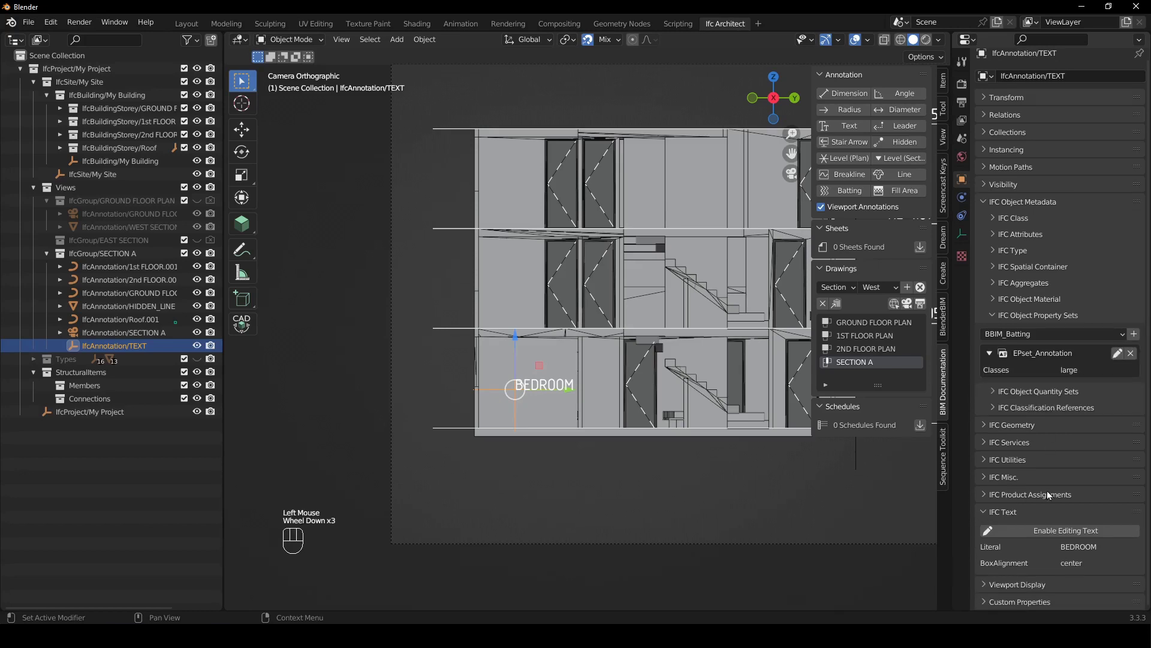
{"action": "left_click", "coordinate": [1065, 530]}
{"action": "left_click", "coordinate": [1086, 547]}
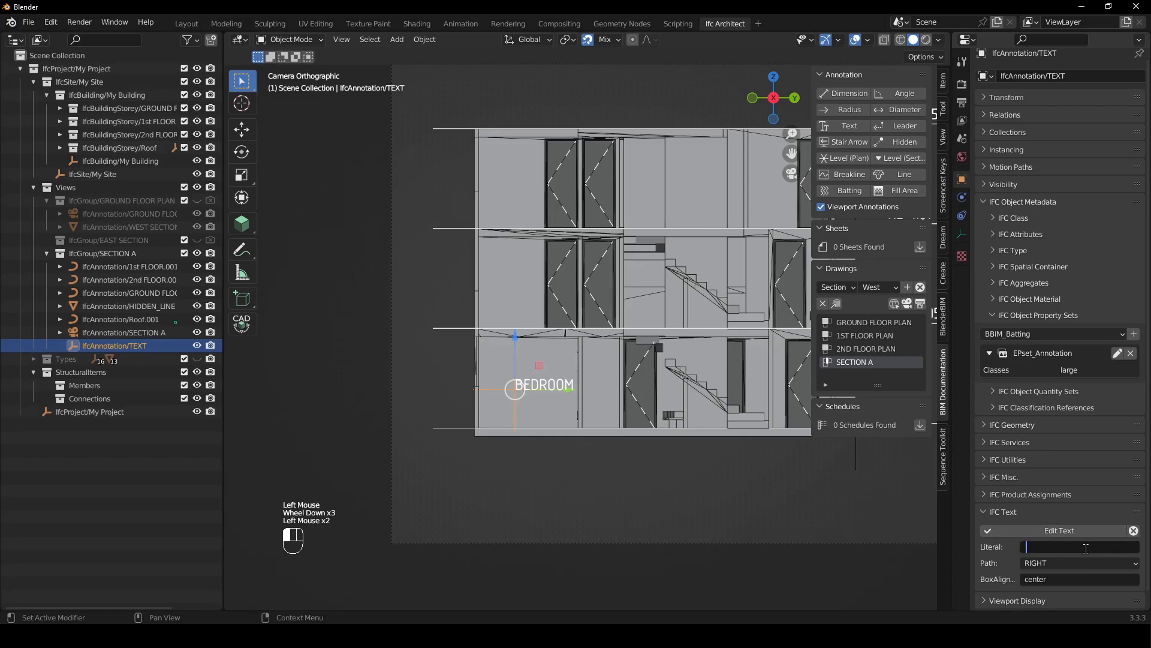
{"action": "key", "text": "shift"}
{"action": "type", "text": "BEDROOM"}
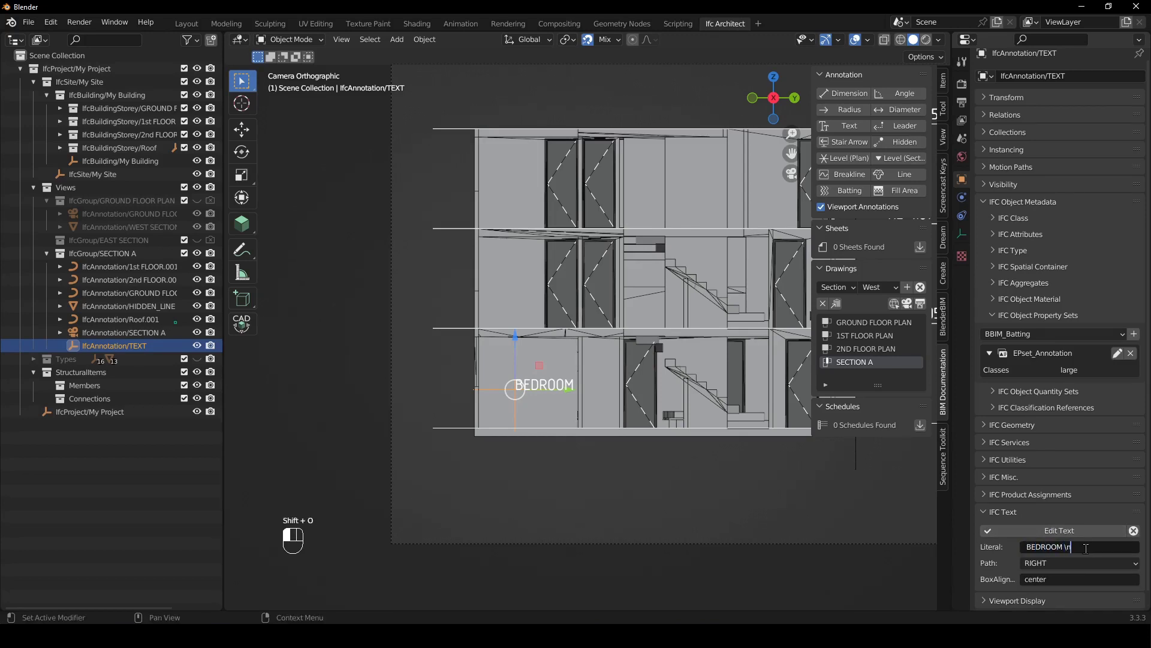
{"action": "type", "text": "   C"}
{"action": "key", "text": "BackSpace"}
{"action": "key", "text": "BackSpace"}
{"action": "key", "text": "BackSpace"}
{"action": "key", "text": "BackSpace"}
{"action": "key", "text": "BackSpace"}
{"action": "key", "text": "BackSpace"}
{"action": "left_click", "coordinate": [1085, 534]}
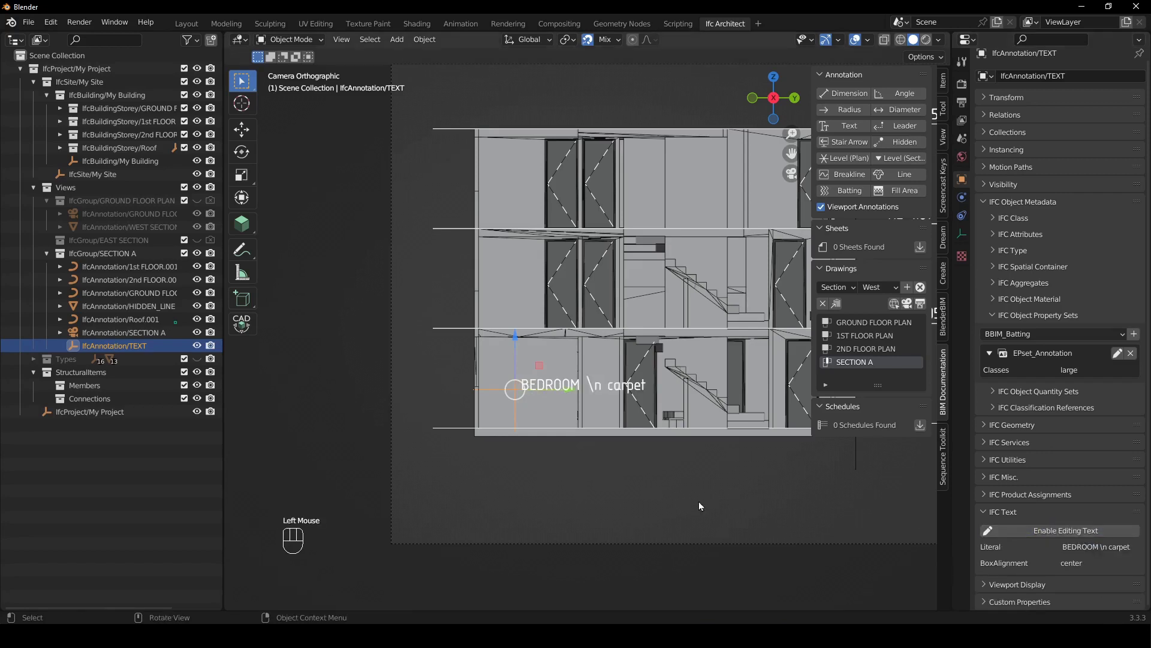
Move the bedroom text about 300 mm along Y towards the middle of the ground floor room
{"action": "left_click", "coordinate": [602, 445]}
{"action": "left_click", "coordinate": [545, 384]}
{"action": "scroll", "coordinate": [544, 384], "scroll_direction": "up", "scroll_amount": 2}
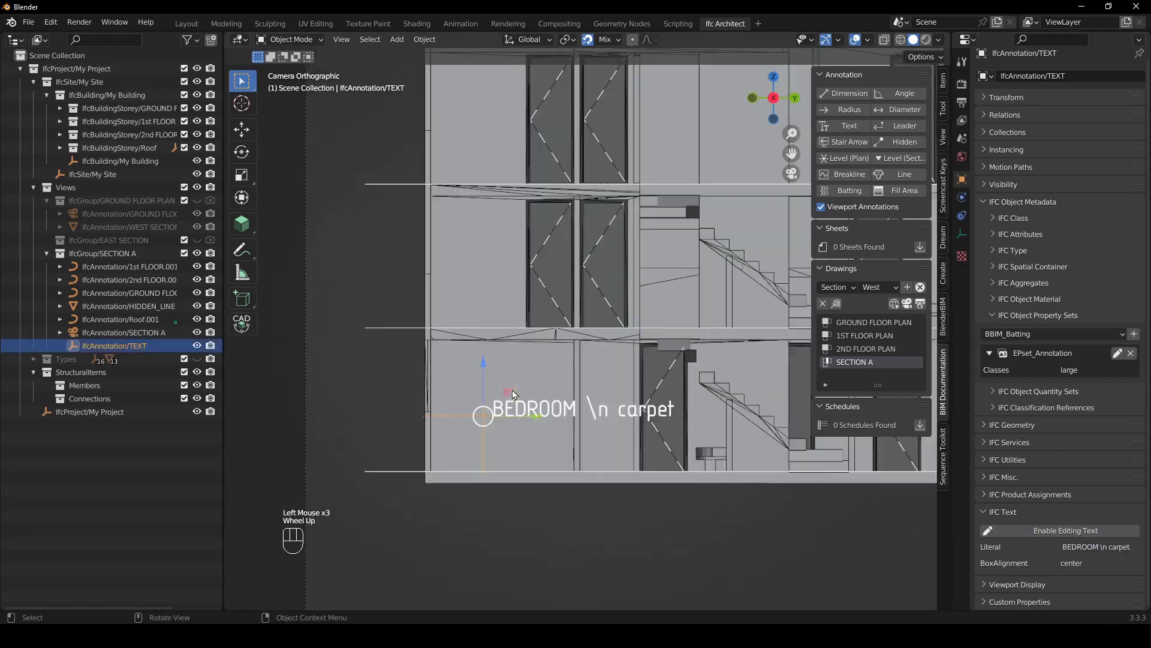
{"action": "middle_click_drag", "start_coordinate": [523, 385], "coordinate": [589, 379], "text": "shift"}
{"action": "key", "text": "g"}
{"action": "key", "text": "y"}
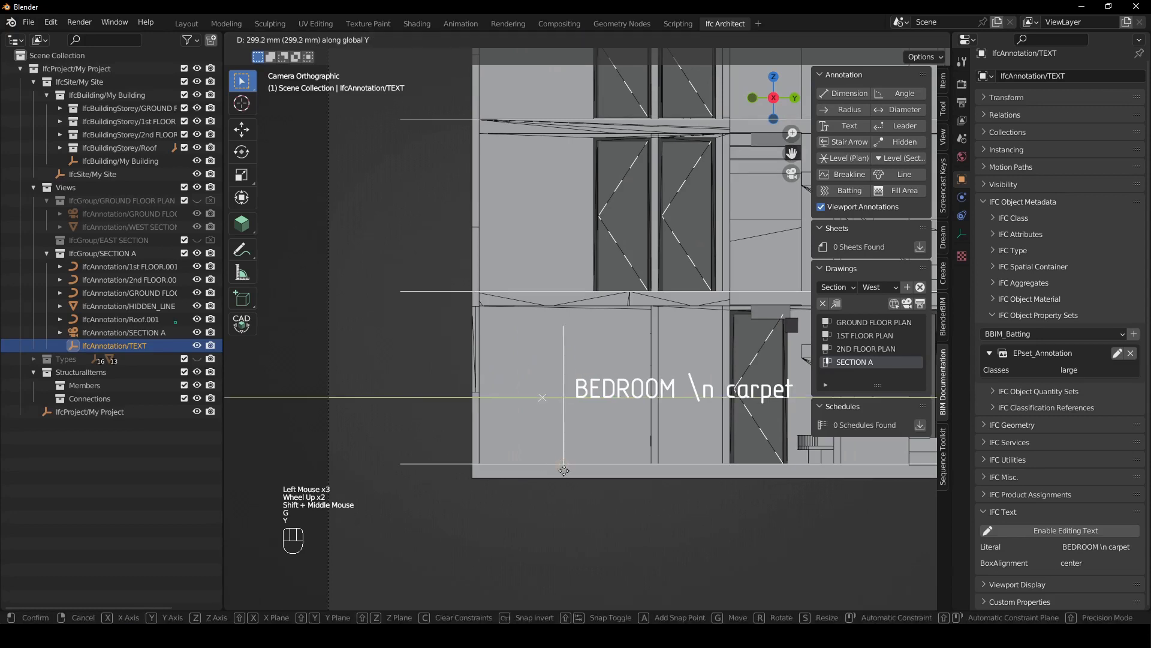
{"action": "left_click", "coordinate": [564, 463]}
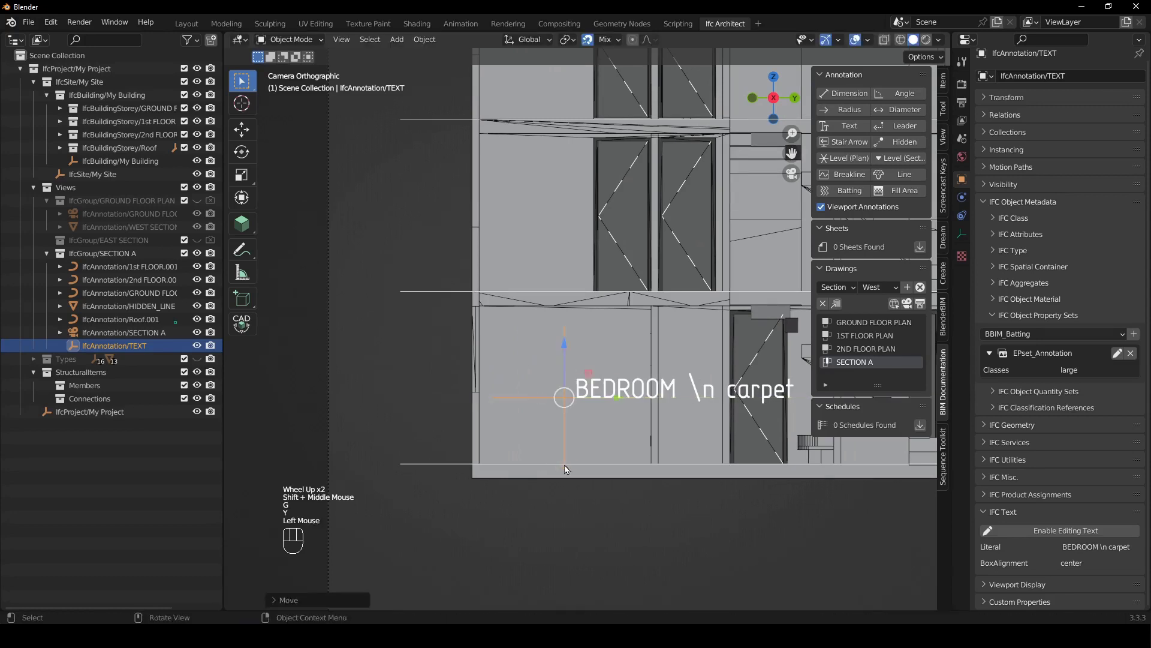
Reactivate SECTION A, generate its drawing, inspect the two-line bedroom label in the SVG and return to the model
{"action": "left_click", "coordinate": [906, 305]}
{"action": "left_click", "coordinate": [922, 310]}
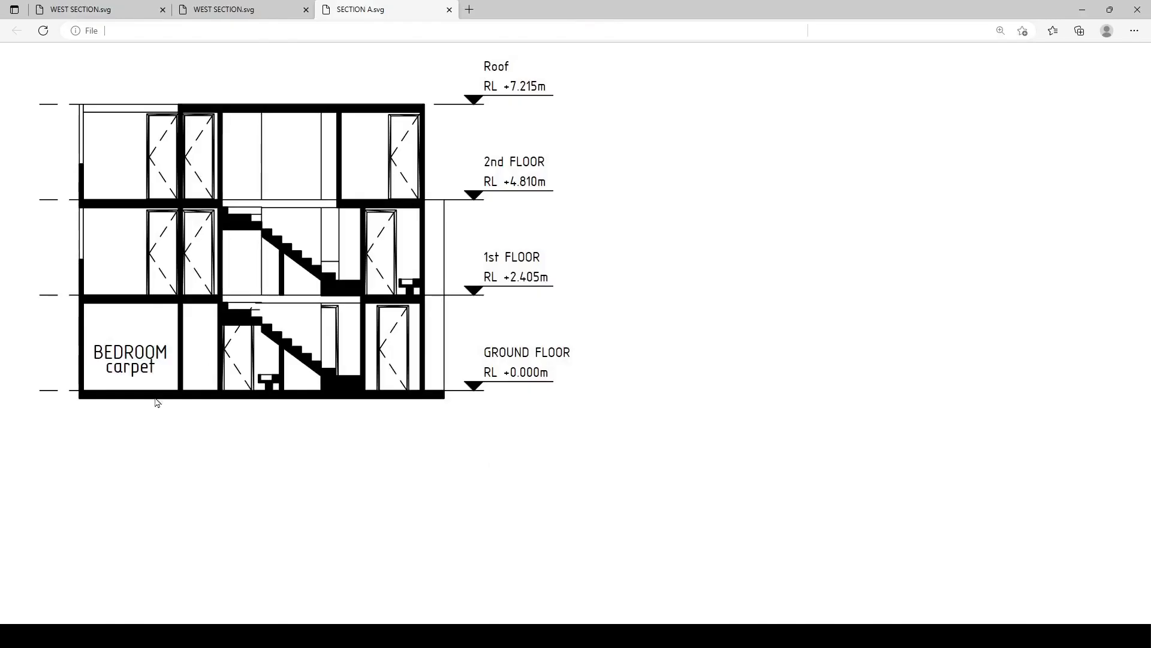
{"action": "left_click_drag", "start_coordinate": [103, 354], "coordinate": [302, 364]}
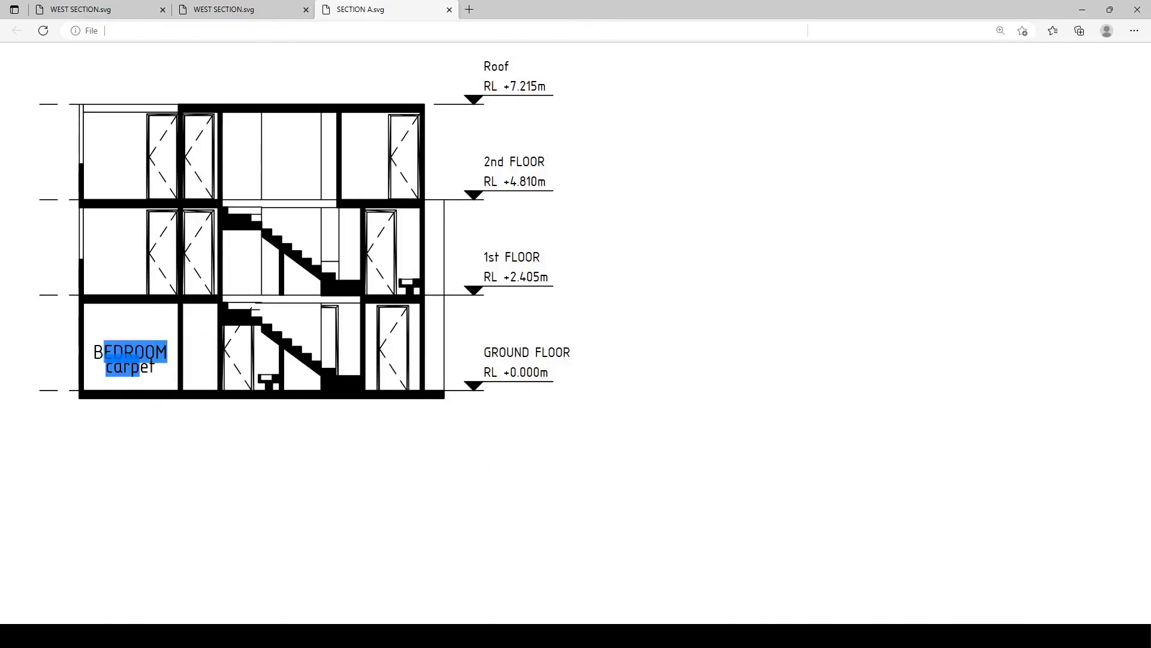
{"action": "left_click", "coordinate": [1082, 13]}
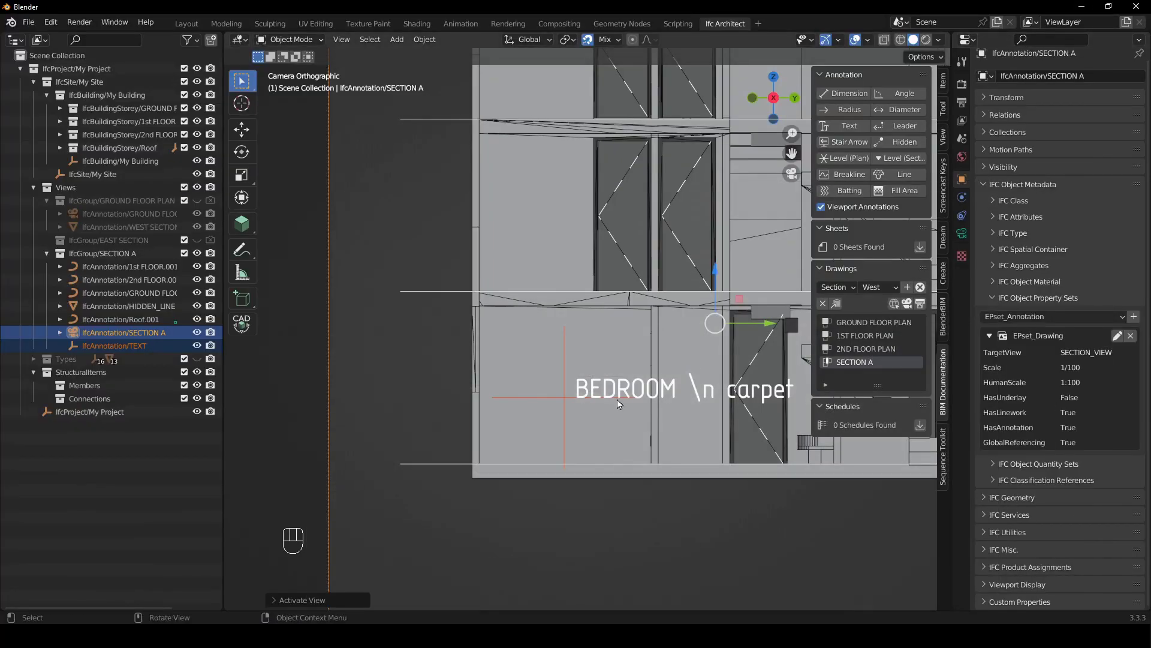
{"action": "key", "text": "g"}
{"action": "key", "text": "z"}
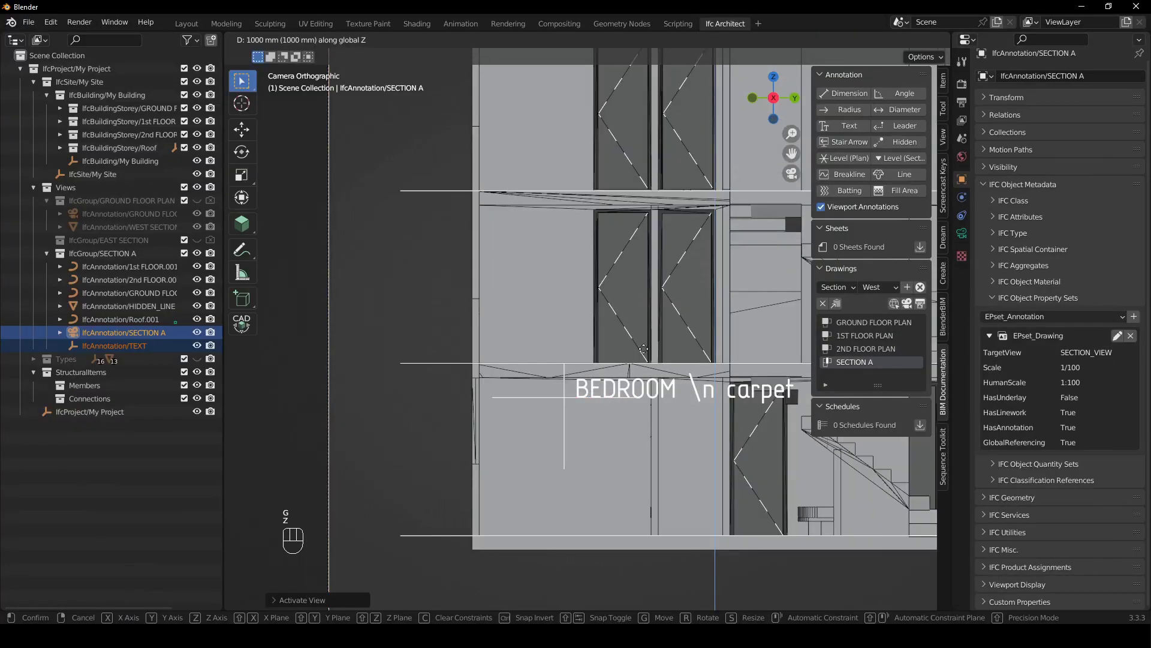
{"action": "key", "text": "Escape"}
{"action": "left_click", "coordinate": [564, 411]}
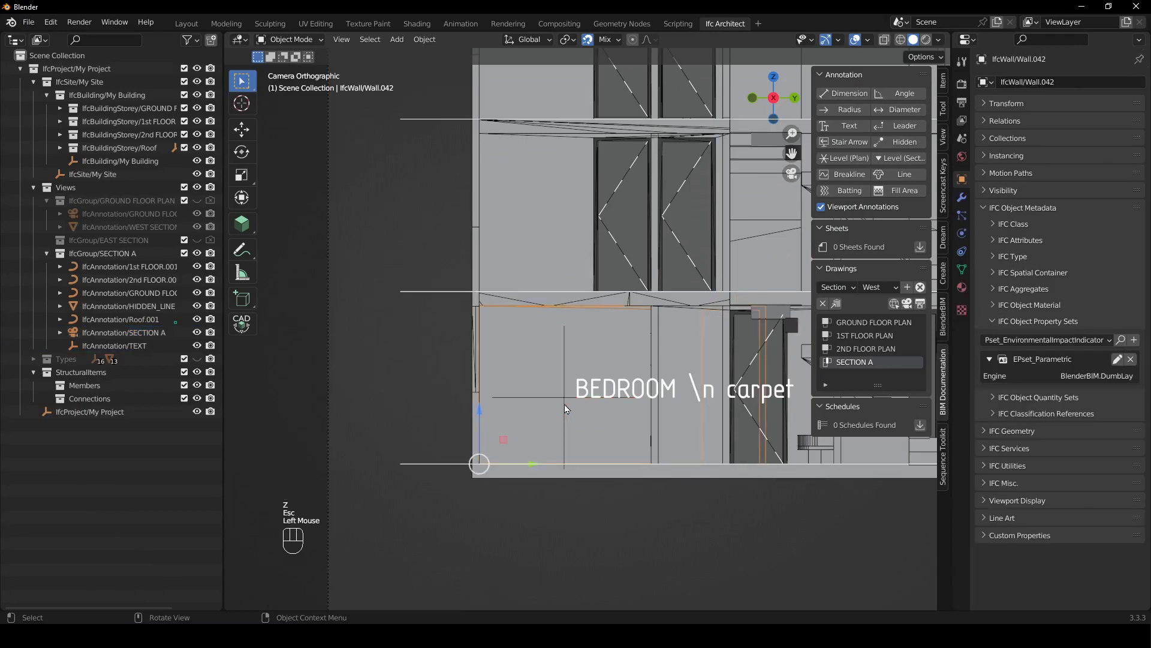
Select the bedroom text annotation and move it slightly upwards along Z within the ground floor room
{"action": "left_click", "coordinate": [143, 345]}
{"action": "key", "text": "g"}
{"action": "key", "text": "z"}
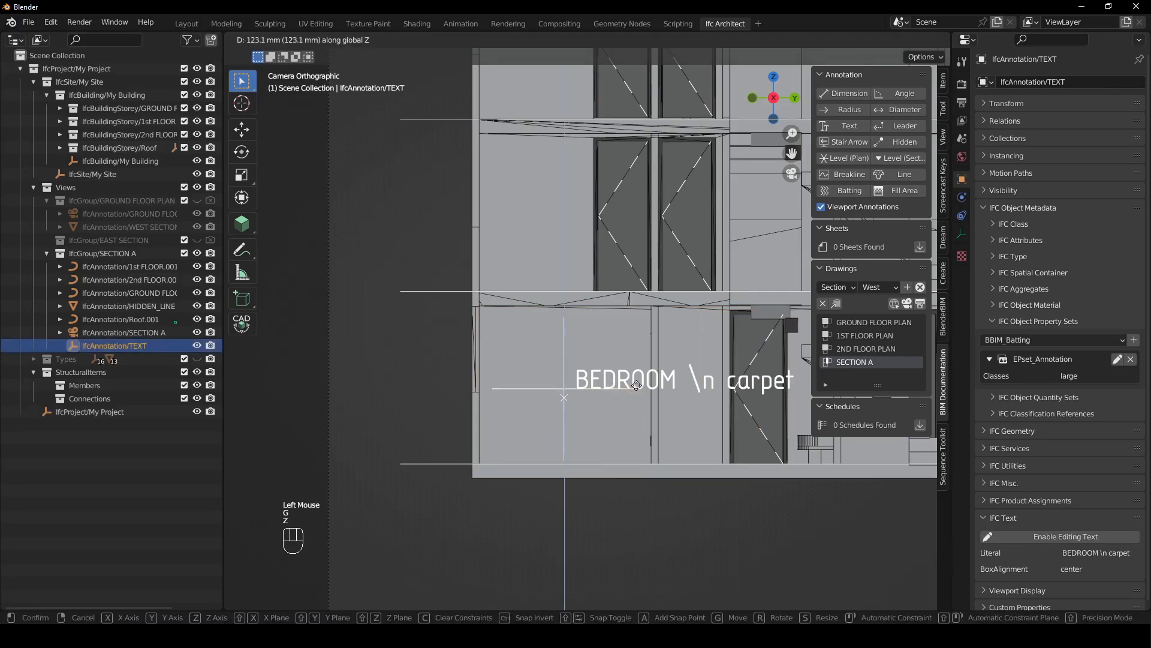
{"action": "left_click", "coordinate": [612, 400]}
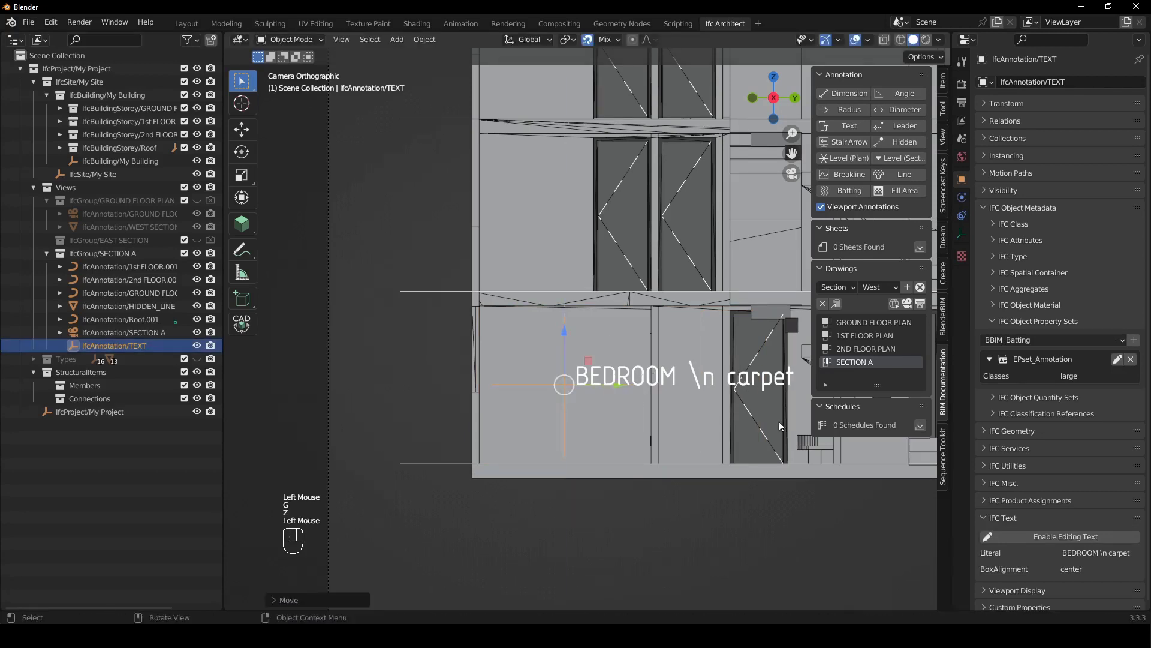
Set the Classes value of the bedroom text's EPset_Annotation property set to "small"
{"action": "left_click", "coordinate": [1117, 358]}
{"action": "double_click", "coordinate": [1065, 414]}
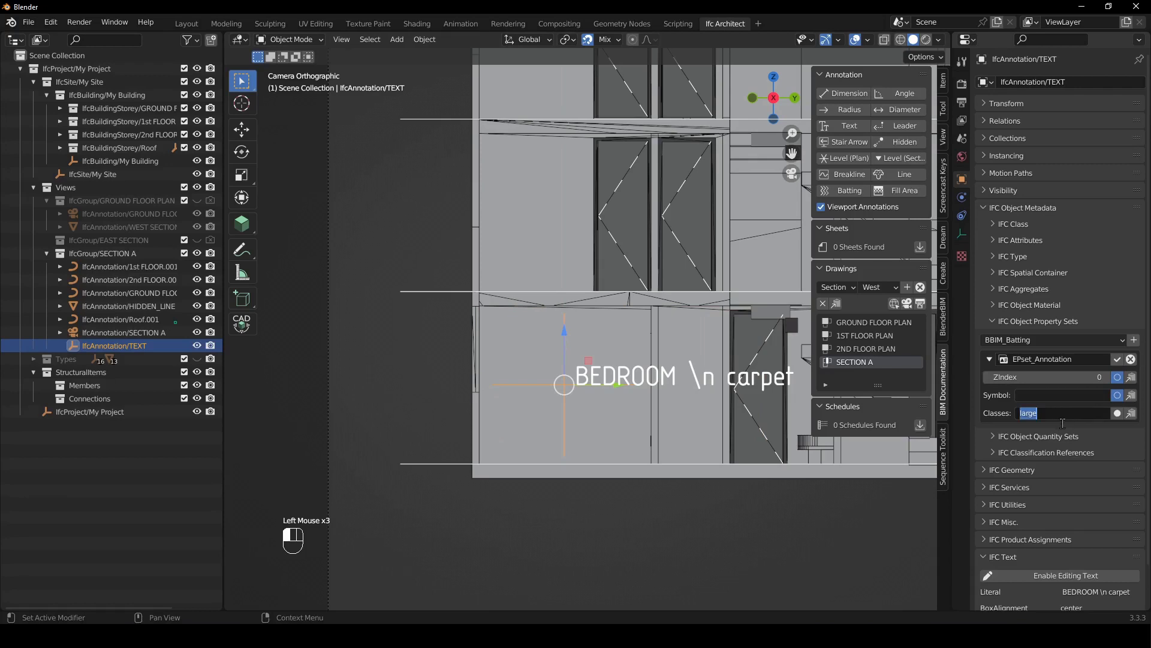
{"action": "type", "text": "small"}
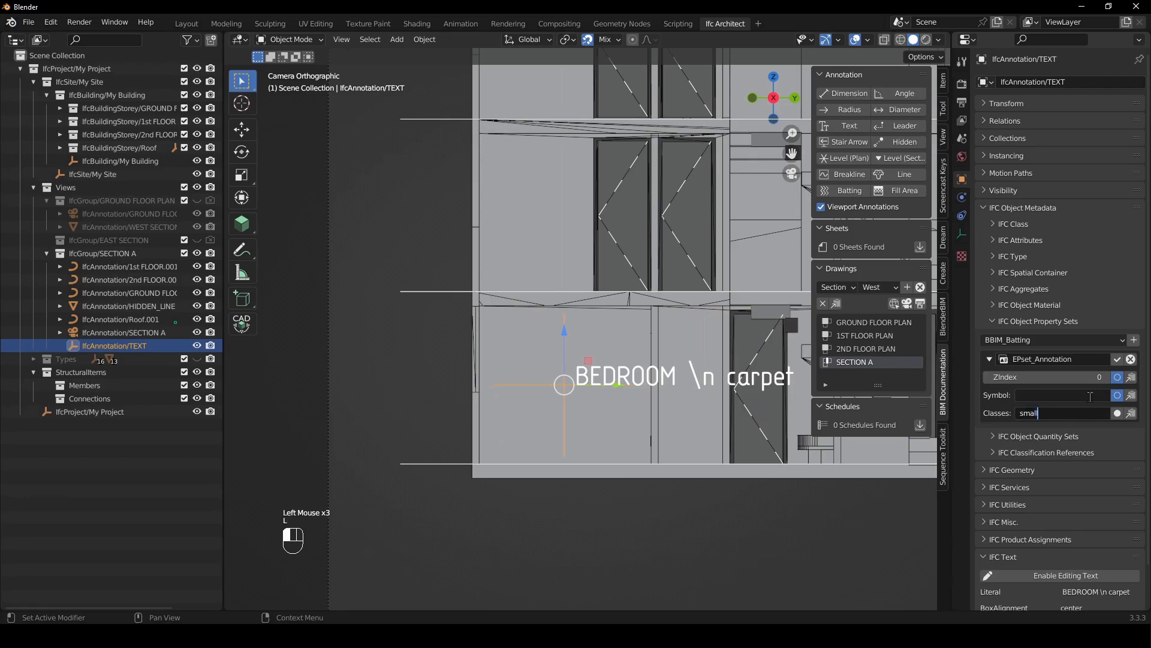
{"action": "left_click", "coordinate": [1117, 358]}
Duplicate the bedroom text straight up along Z into the space on the first floor
{"action": "mouse_move", "coordinate": [514, 369]}
{"action": "middle_mouse_down", "text": "shift"}
{"action": "mouse_move", "coordinate": [514, 435]}
{"action": "mouse_move", "coordinate": [520, 404]}
{"action": "middle_mouse_up", "text": "shift"}
{"action": "scroll", "coordinate": [514, 436], "scroll_direction": "down", "scroll_amount": 2}
{"action": "scroll", "coordinate": [508, 425], "scroll_direction": "up", "scroll_amount": 1}
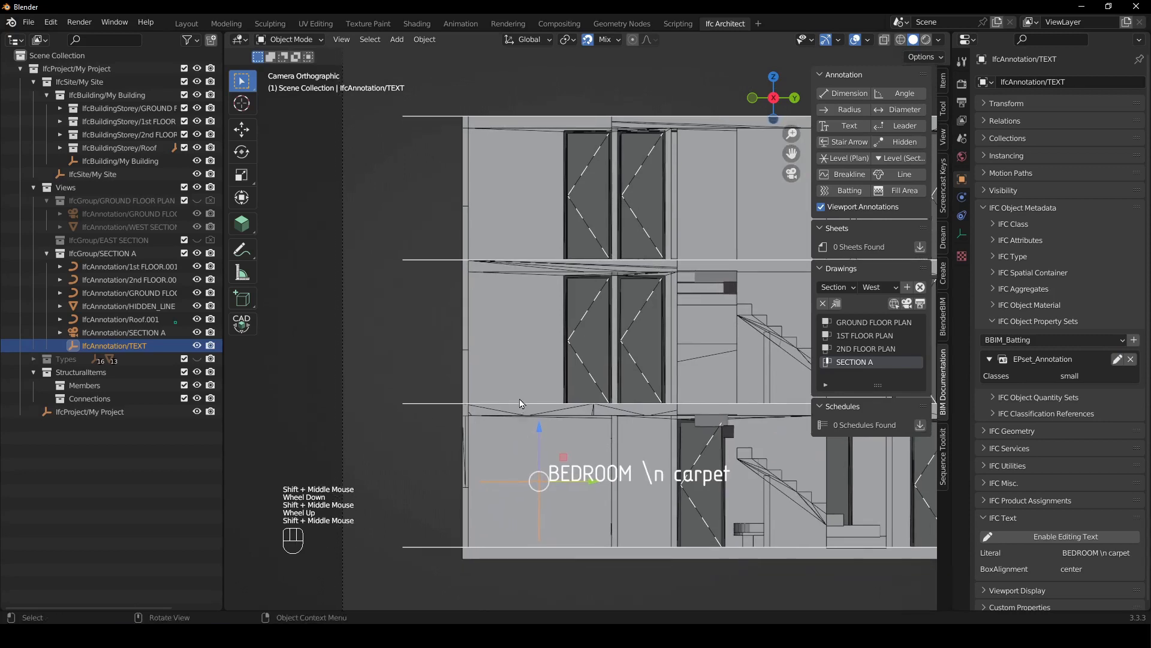
{"action": "key", "text": "shift+d"}
{"action": "key", "text": "z"}
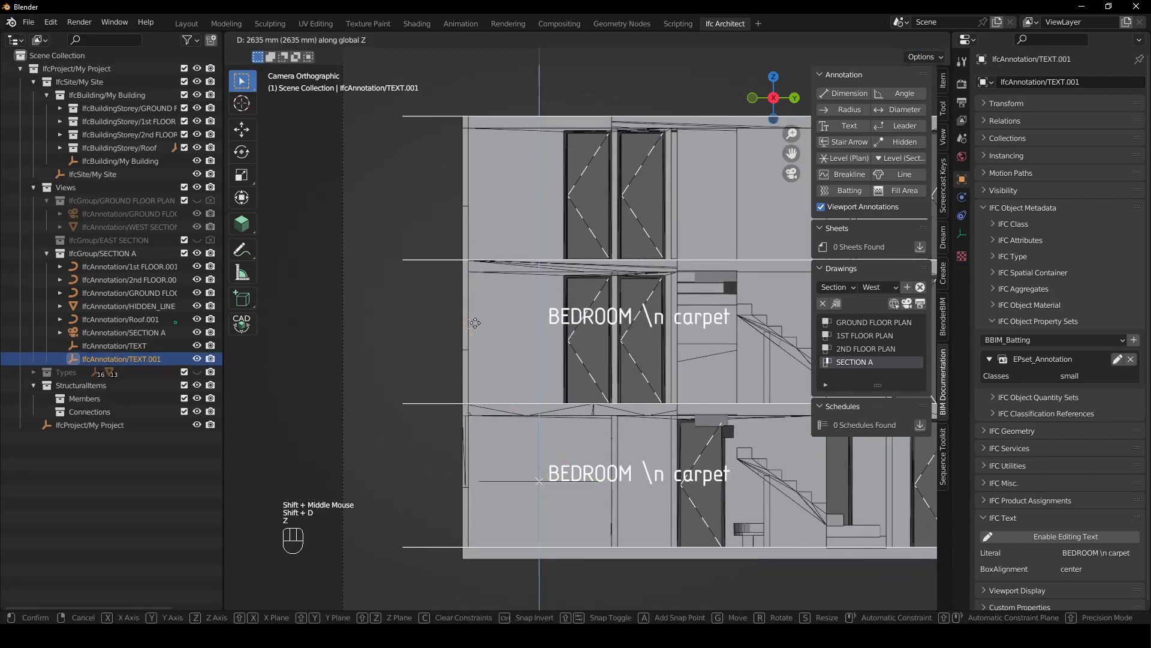
{"action": "left_click", "coordinate": [474, 324]}
Change the literal of the first floor text copy to "BALCONY \n tile"
{"action": "middle_click_drag", "start_coordinate": [743, 390], "coordinate": [642, 394], "text": "shift"}
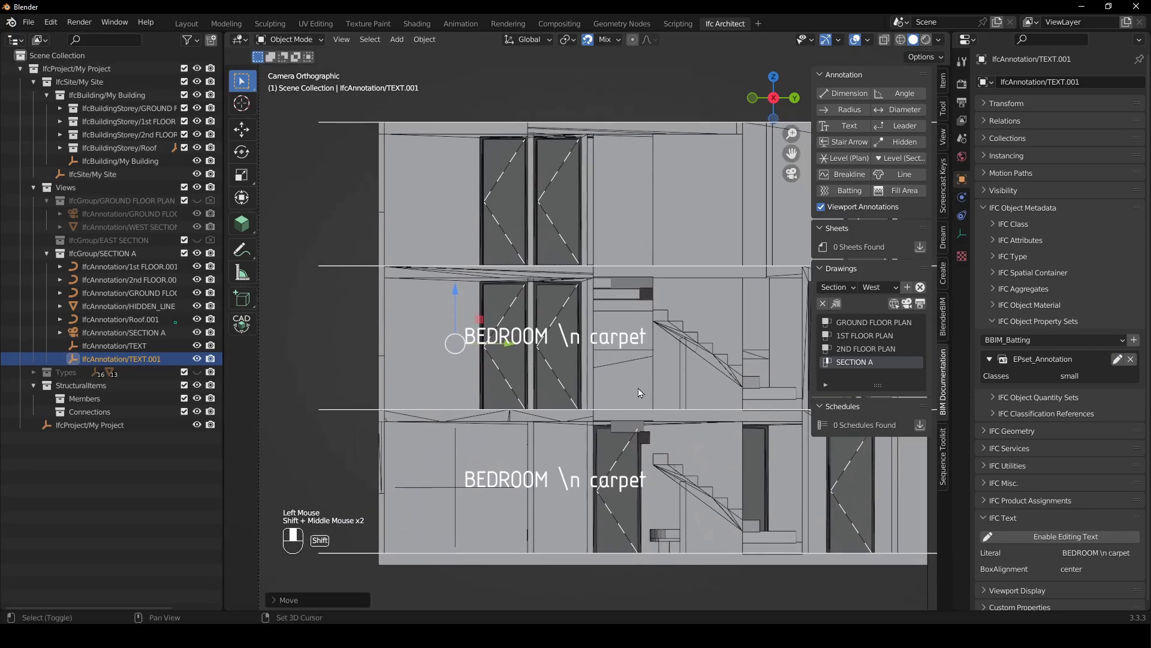
{"action": "scroll", "coordinate": [1095, 566], "scroll_direction": "down", "scroll_amount": 1}
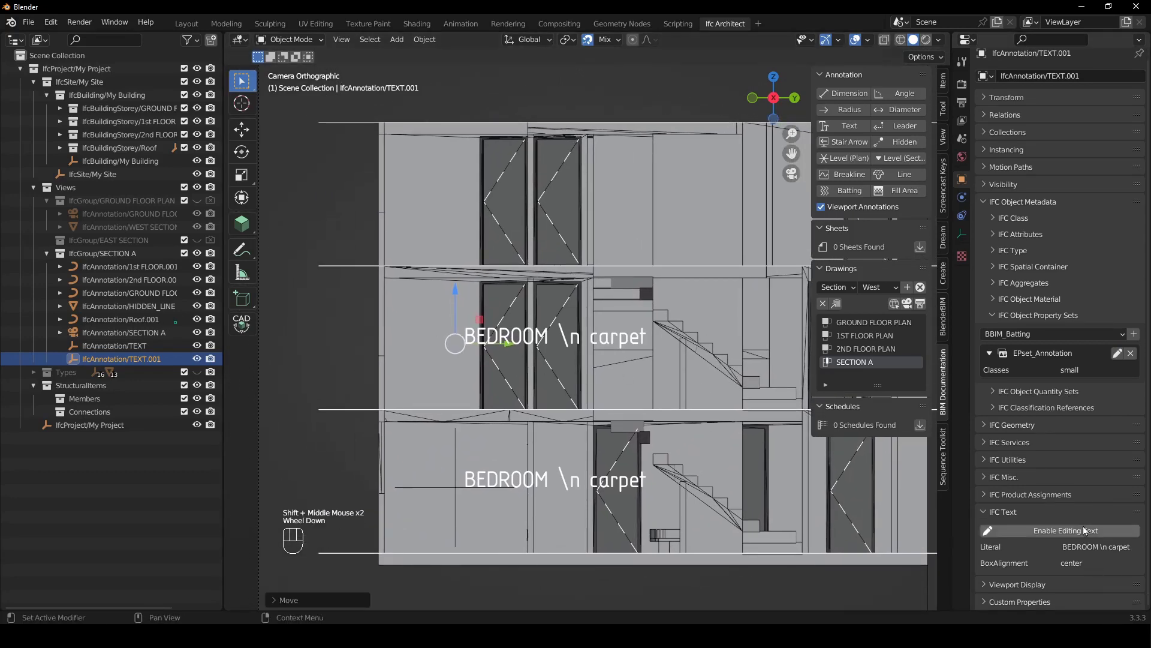
{"action": "left_click", "coordinate": [1083, 530]}
{"action": "left_click", "coordinate": [1061, 547]}
{"action": "double_click", "coordinate": [1043, 547]}
{"action": "type", "text": "BALCONY"}
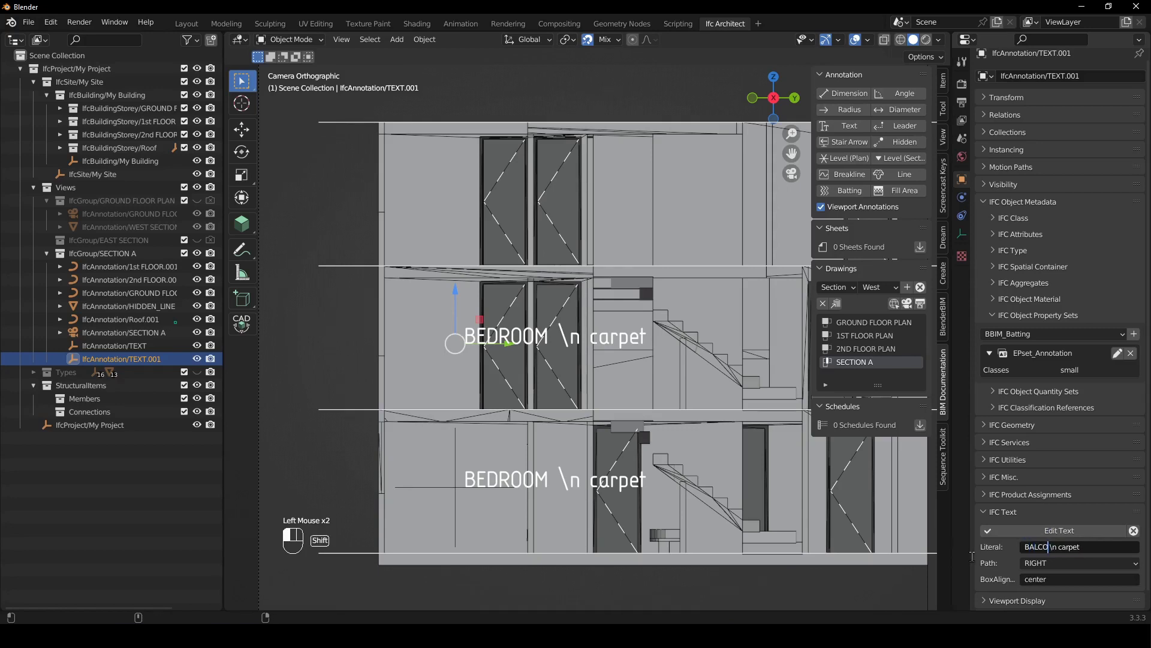
{"action": "left_click_drag", "start_coordinate": [1095, 546], "coordinate": [1068, 545]}
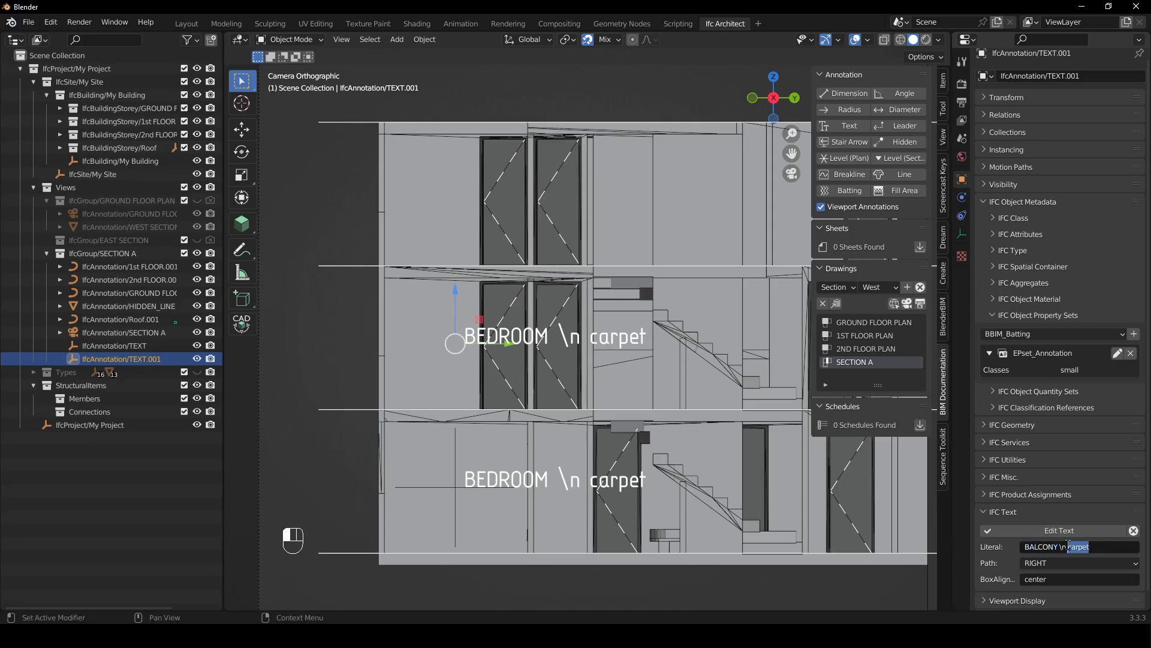
{"action": "key", "text": "BackSpace"}
{"action": "key", "text": "BackSpace"}
{"action": "left_click", "coordinate": [1043, 528]}
Duplicate the balcony text up along Z by about 2405 mm to the second floor balcony
{"action": "middle_click_drag", "start_coordinate": [442, 319], "coordinate": [491, 414], "text": "shift"}
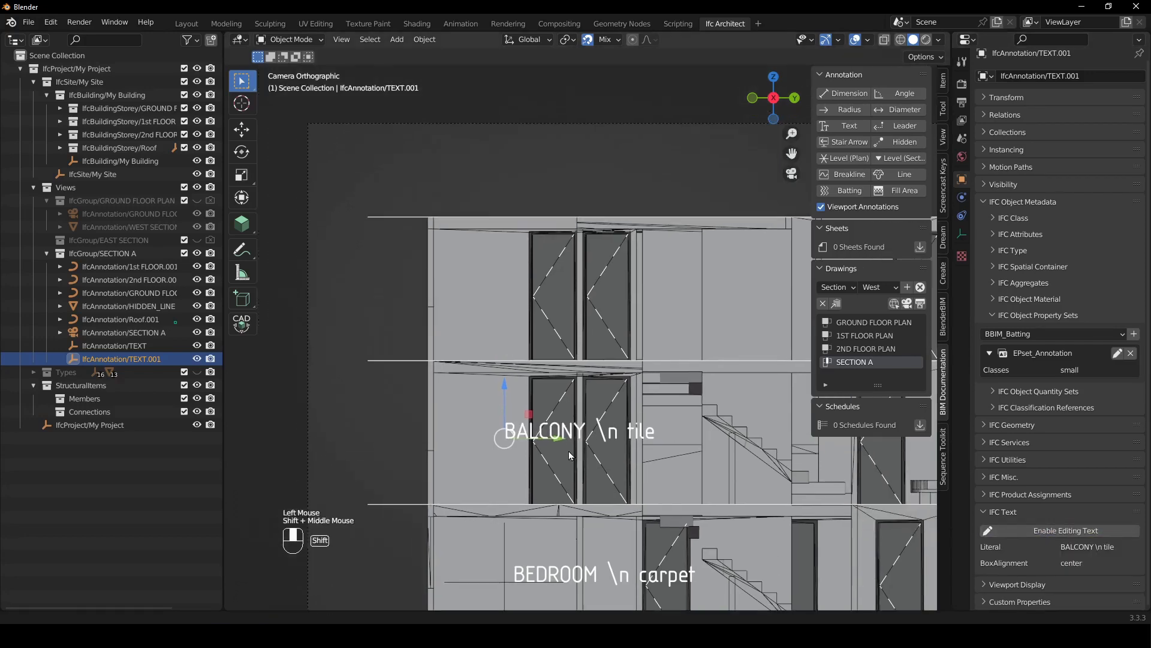
{"action": "key", "text": "shift+d"}
{"action": "key", "text": "z"}
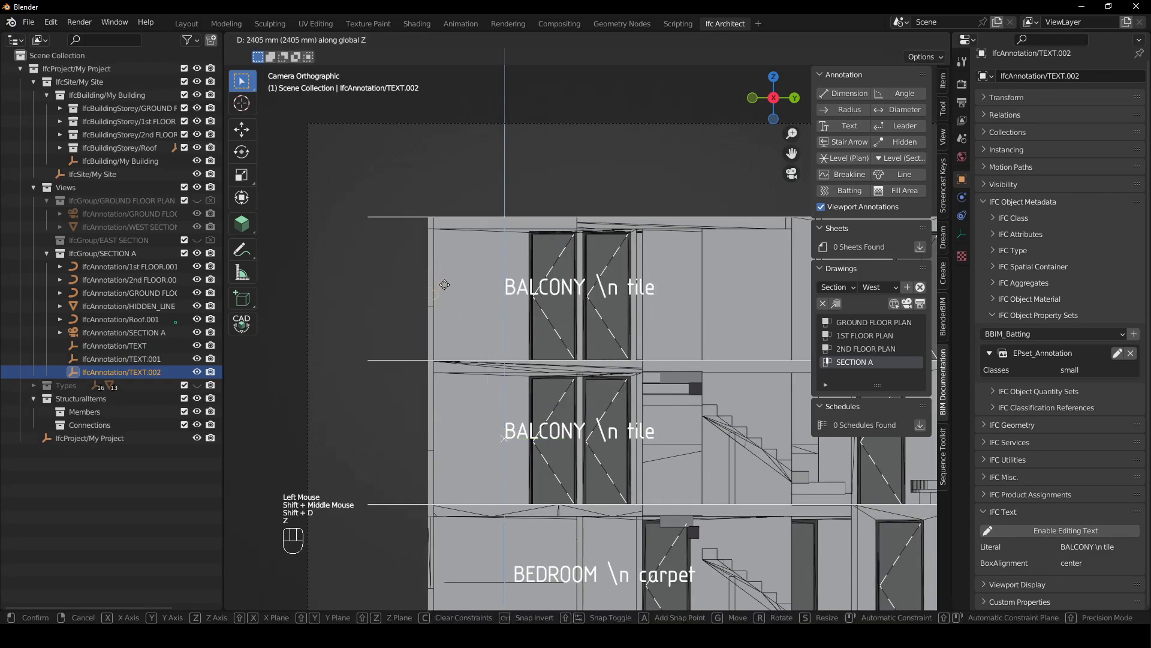
{"action": "left_click", "coordinate": [444, 288]}
Duplicate the ground floor bedroom text about 3050 mm along Y to the room beside the staircase
{"action": "middle_click_drag", "start_coordinate": [498, 581], "coordinate": [401, 387], "text": "shift"}
{"action": "left_click", "coordinate": [404, 395]}
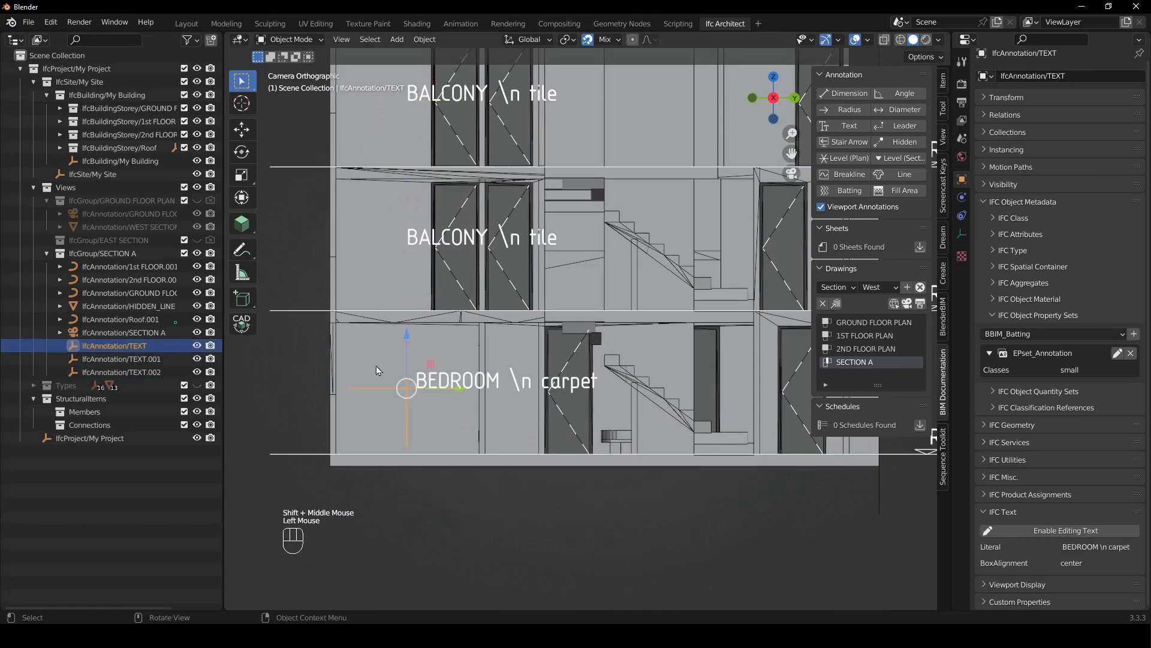
{"action": "scroll", "coordinate": [549, 412], "scroll_direction": "up", "scroll_amount": 1}
{"action": "middle_click_drag", "start_coordinate": [533, 434], "coordinate": [540, 416], "text": "shift"}
{"action": "key", "text": "shift+d"}
{"action": "key", "text": "y"}
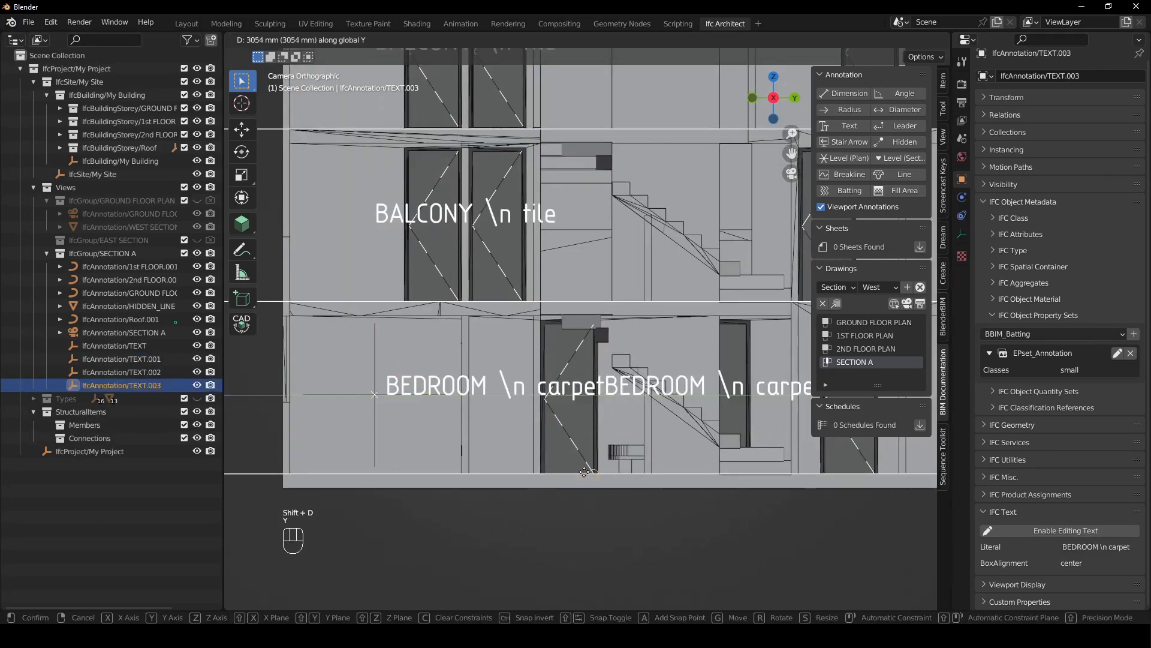
{"action": "left_click", "coordinate": [579, 478]}
Change the literal of the ground floor copy beside the staircase to "BTHRM \n tile"
{"action": "left_click", "coordinate": [1066, 530]}
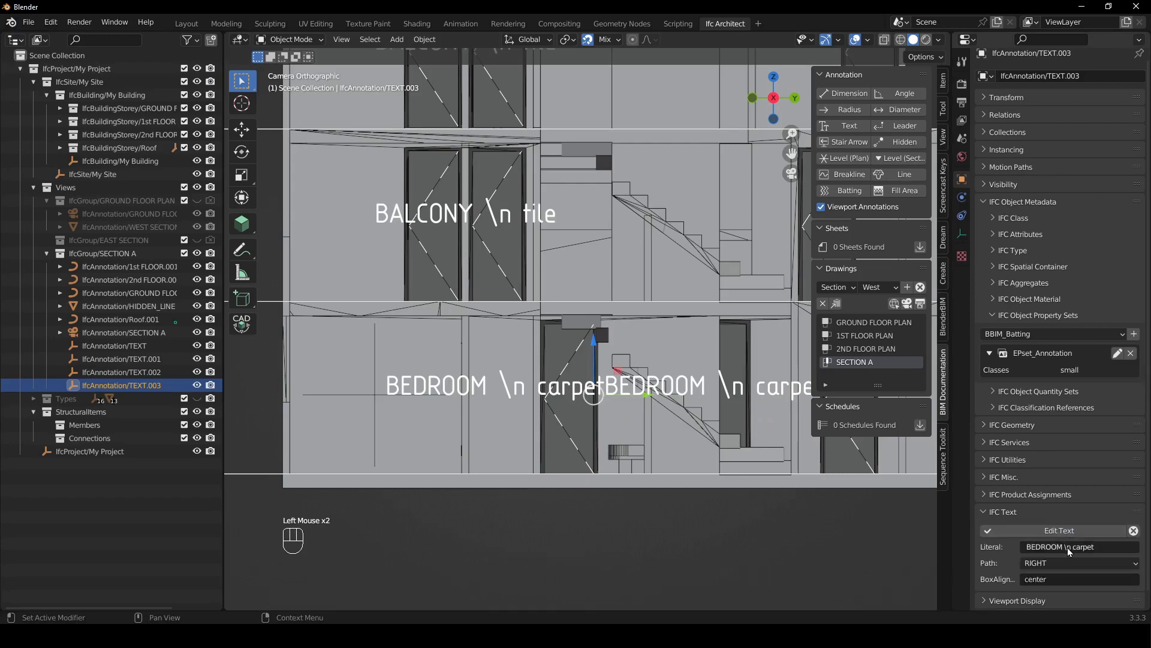
{"action": "left_click_drag", "start_coordinate": [1064, 546], "coordinate": [1029, 546]}
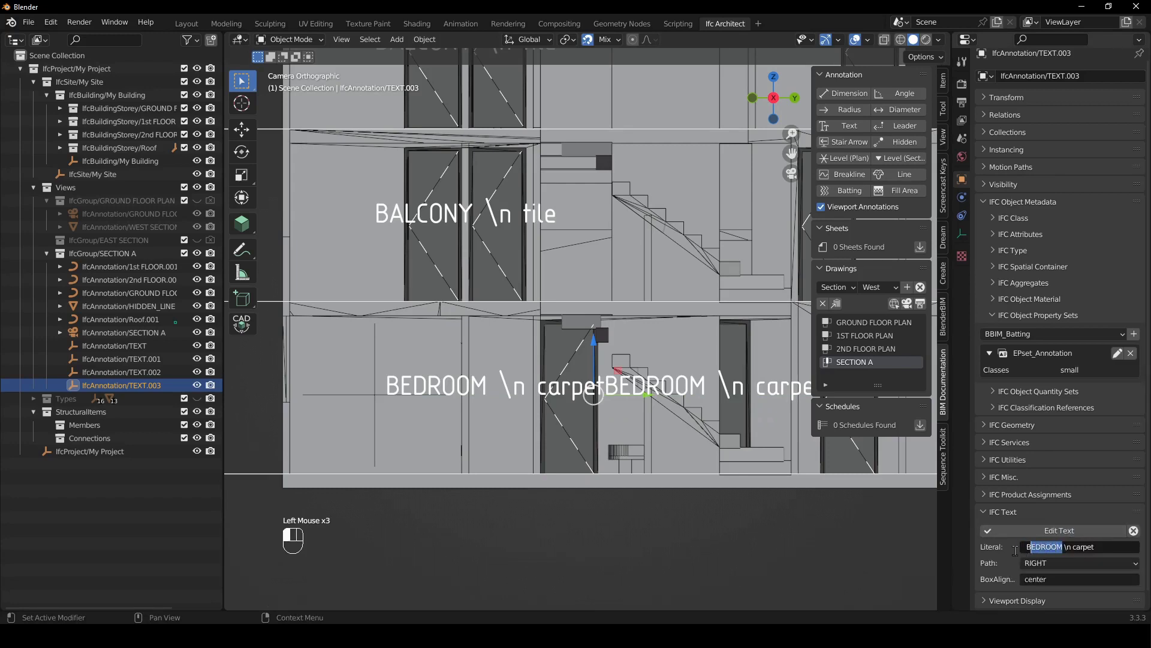
{"action": "type", "text": "BATHRM"}
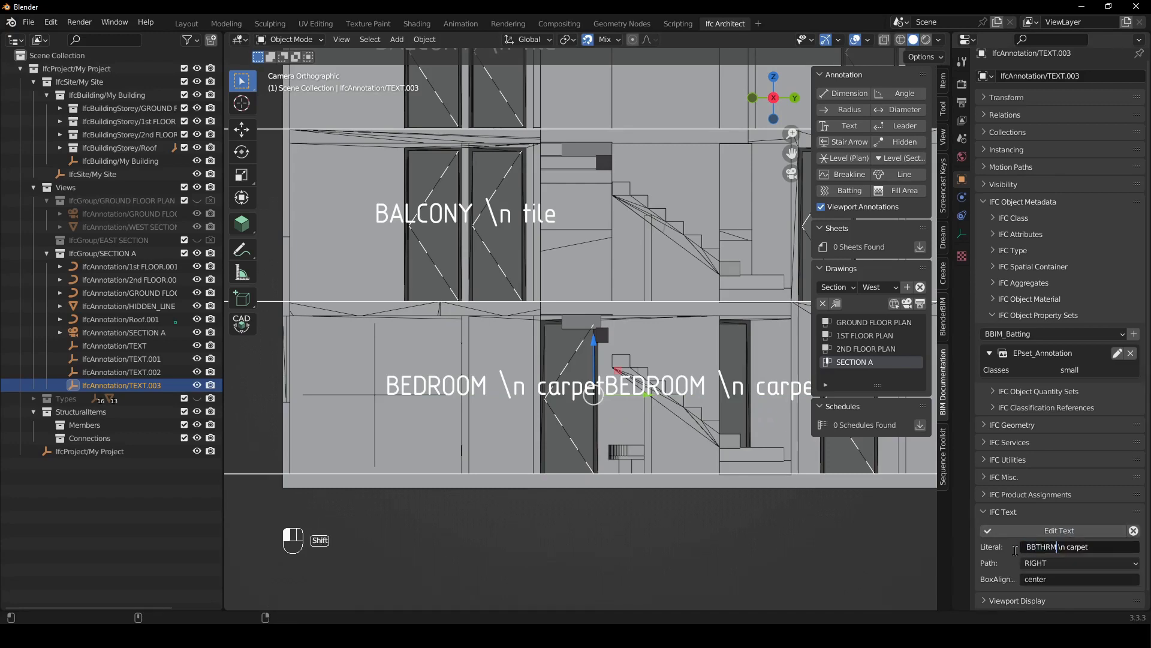
{"action": "key", "text": "BackSpace"}
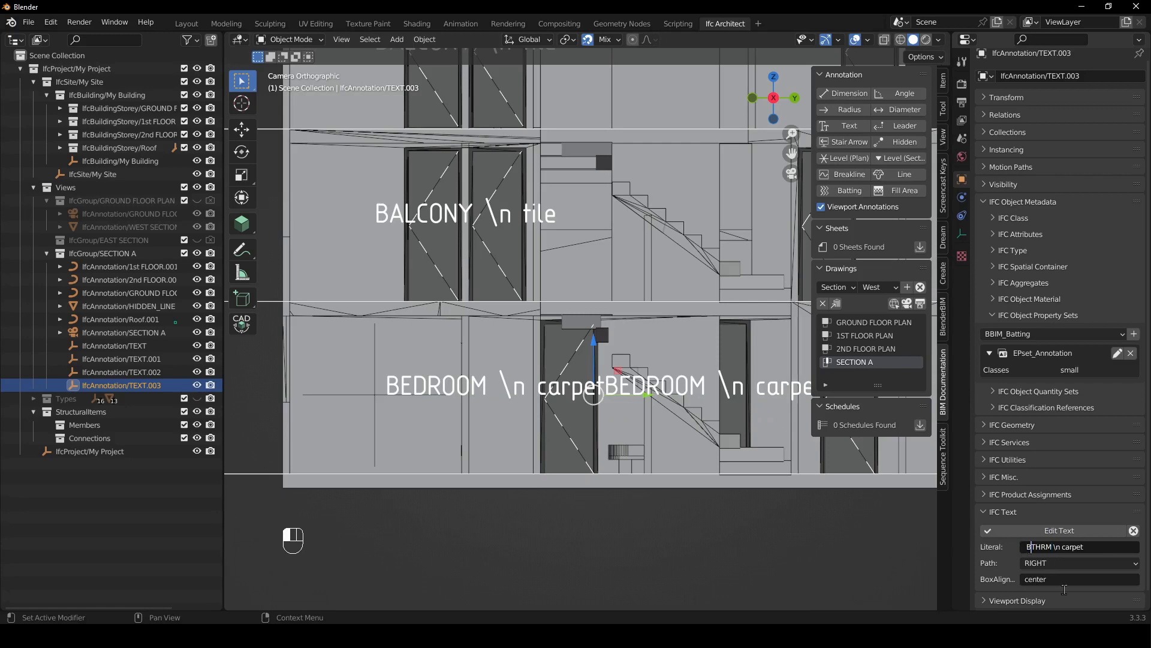
{"action": "left_click_drag", "start_coordinate": [1083, 547], "coordinate": [1065, 549]}
{"action": "type", "text": "tile"}
{"action": "left_click", "coordinate": [987, 530]}
Duplicate the ground floor bathroom text about 3.6 m along Y to the door on the far side of the stairs
{"action": "middle_click_drag", "start_coordinate": [659, 415], "coordinate": [446, 412], "text": "shift"}
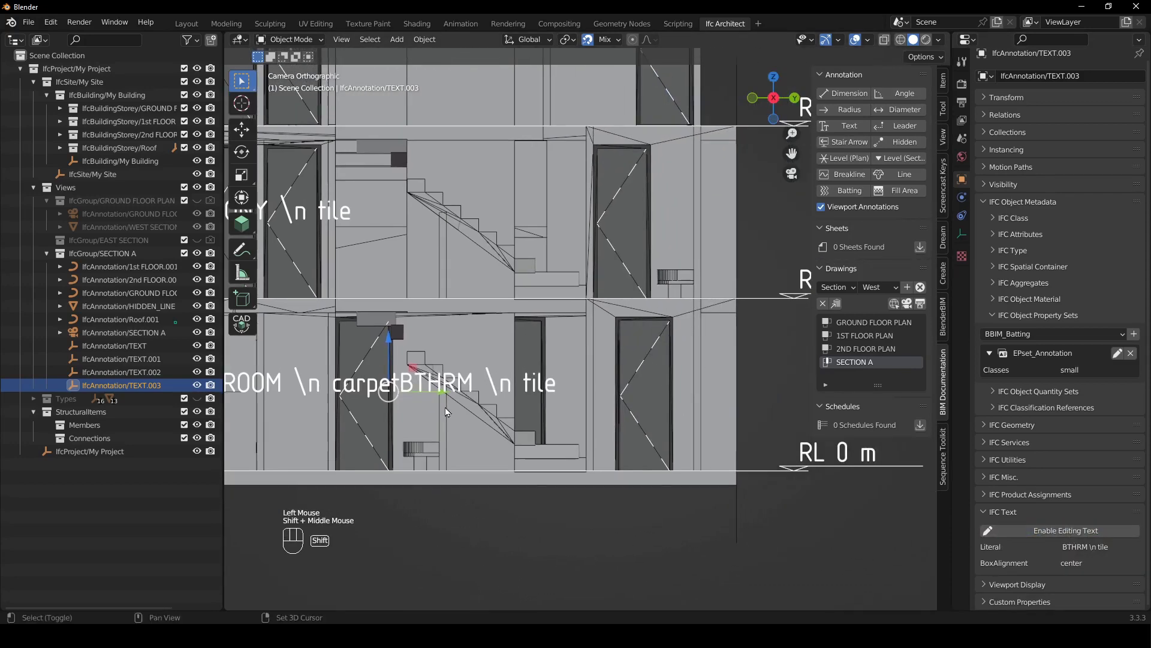
{"action": "key", "text": "shift+d"}
{"action": "key", "text": "y"}
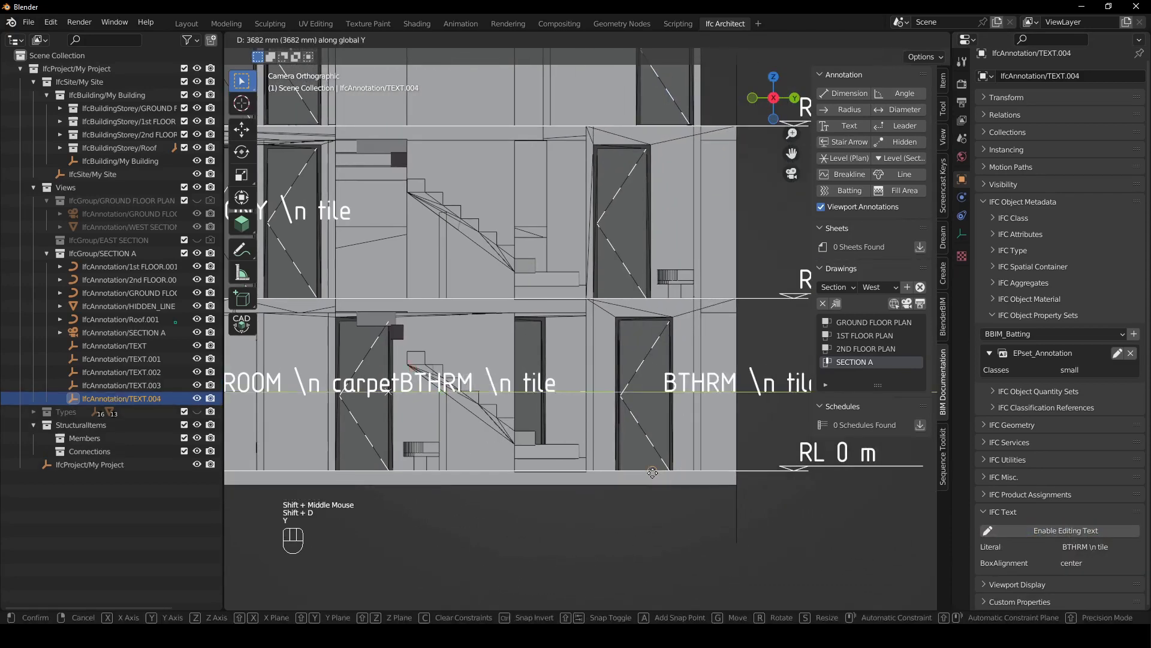
{"action": "left_click", "coordinate": [646, 467]}
Change the literal of the text copy at the far ground floor door to "ENTRY \n tile"
{"action": "left_click", "coordinate": [1060, 530]}
{"action": "left_click", "coordinate": [1059, 549]}
{"action": "left_click_drag", "start_coordinate": [1051, 547], "coordinate": [991, 555]}
{"action": "type", "text": "ENTRY"}
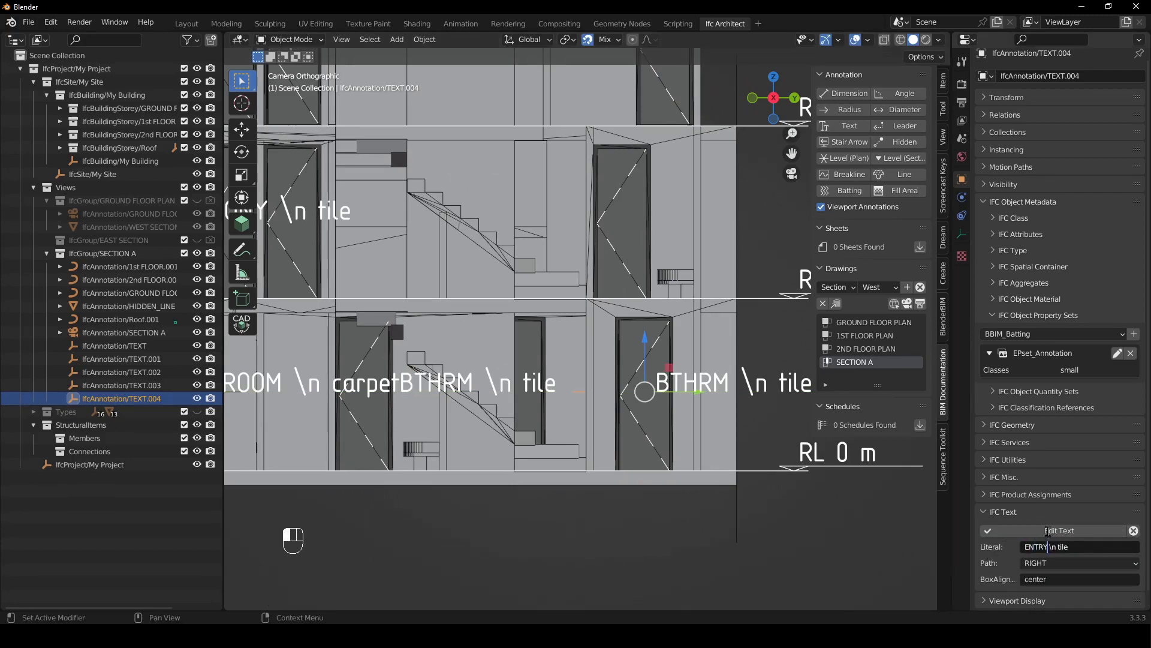
{"action": "left_click", "coordinate": [1048, 531]}
Duplicate the entry text up along Z by about 2505 mm into the first floor room above
{"action": "middle_click_drag", "start_coordinate": [644, 240], "coordinate": [685, 362], "text": "shift"}
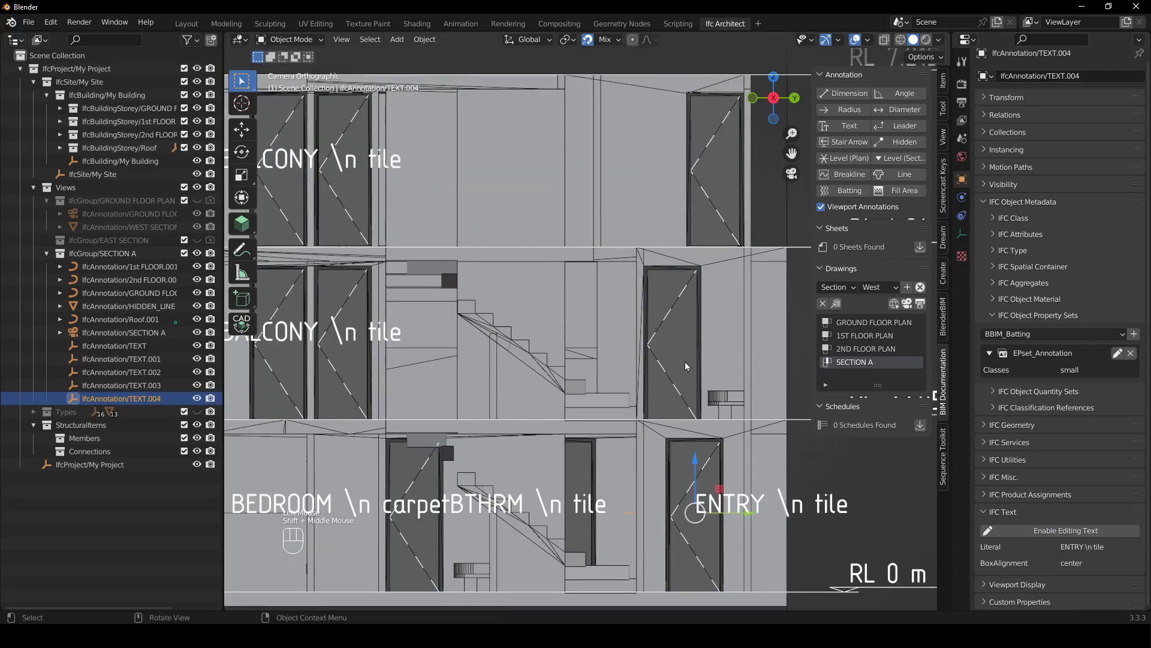
{"action": "key", "text": "shift+d"}
{"action": "key", "text": "z"}
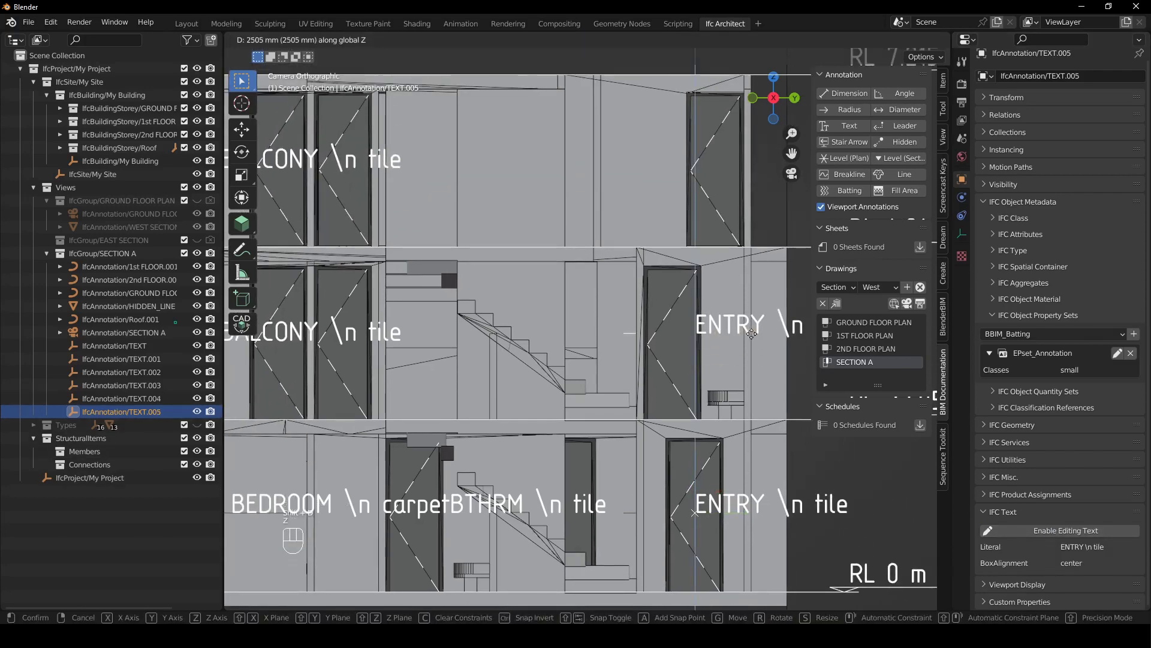
{"action": "left_click", "coordinate": [751, 334]}
Change the literal of the first floor copy above the entry to "BTHRM \n tile"
{"action": "left_click", "coordinate": [1060, 530]}
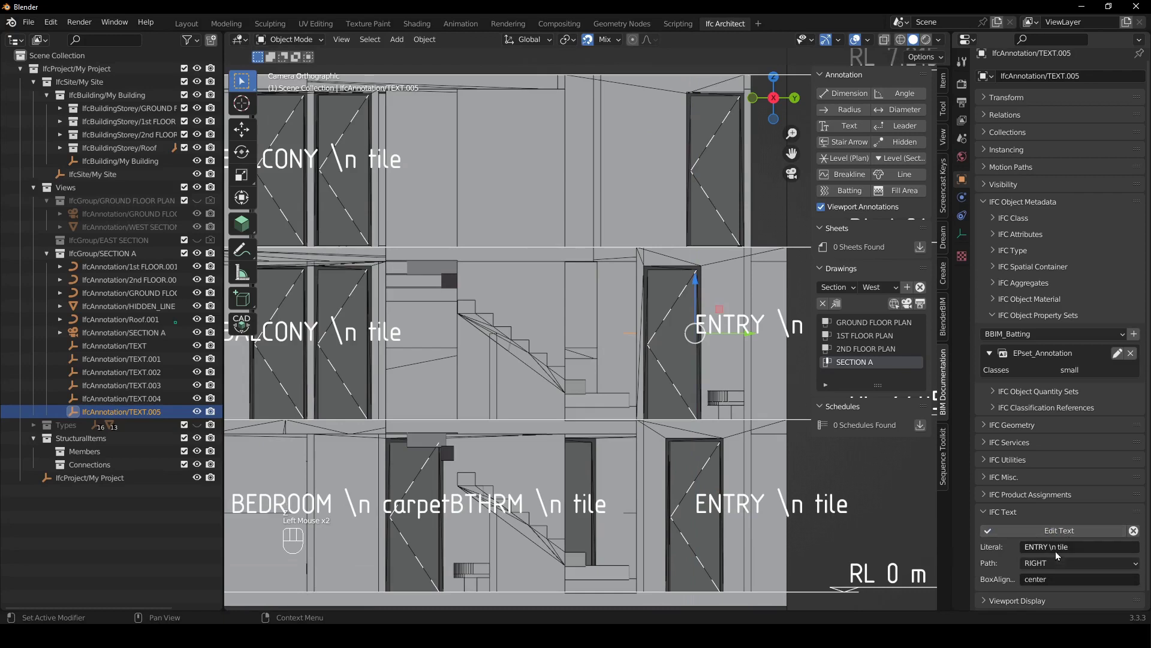
{"action": "left_click_drag", "start_coordinate": [1048, 547], "coordinate": [992, 550]}
{"action": "type", "text": "BTHRM"}
{"action": "key", "text": "Return"}
{"action": "left_click", "coordinate": [1041, 535]}
Duplicate the first floor bathroom text up along Z into the second floor room above it
{"action": "middle_click_drag", "start_coordinate": [632, 209], "coordinate": [645, 363], "text": "shift"}
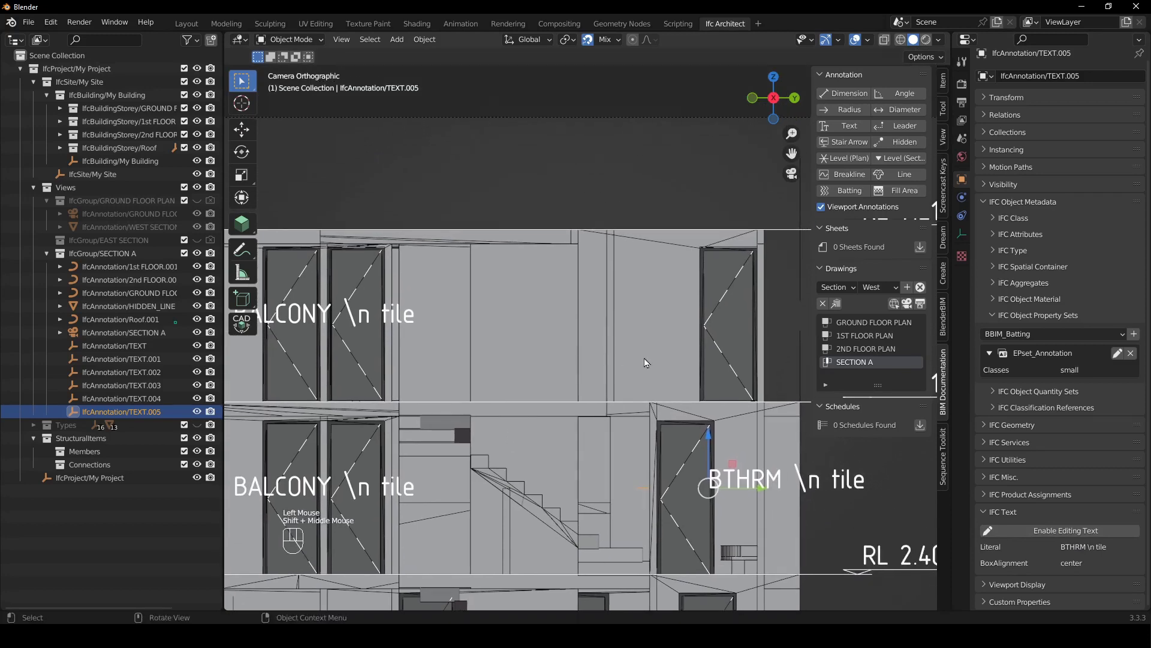
{"action": "key", "text": "shift+d"}
{"action": "key", "text": "z"}
{"action": "left_click", "coordinate": [620, 312]}
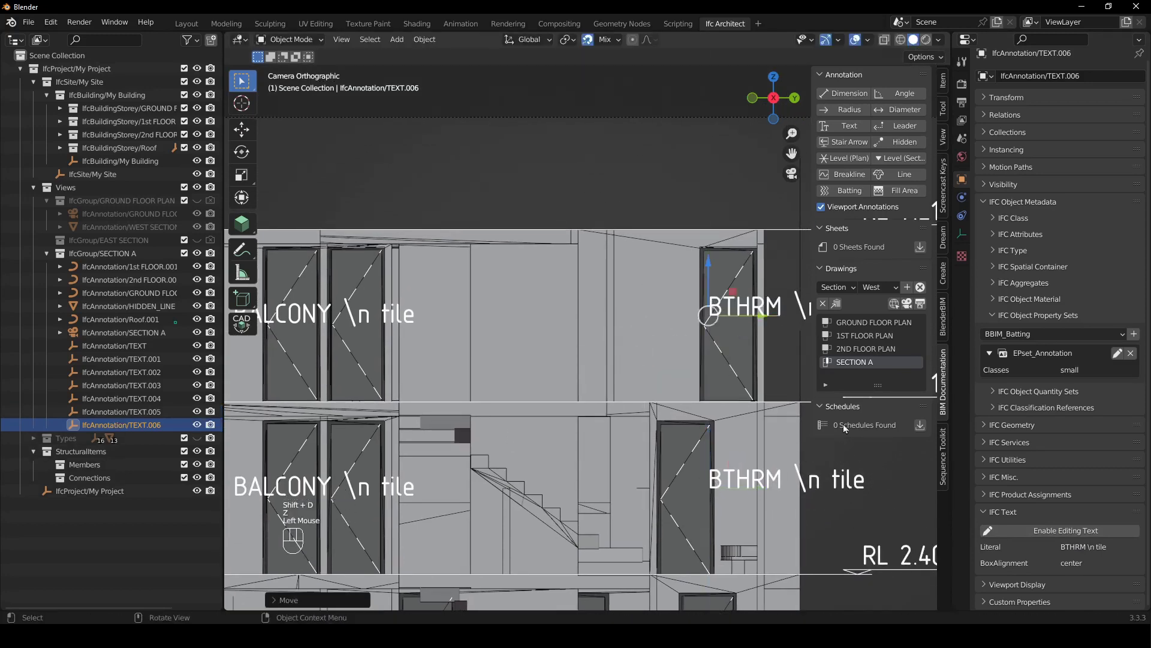
Change the literal of the second floor copy above the bathroom to "BIC"
{"action": "left_click", "coordinate": [1066, 530]}
{"action": "left_click", "coordinate": [1048, 546]}
{"action": "left_click", "coordinate": [1051, 546]}
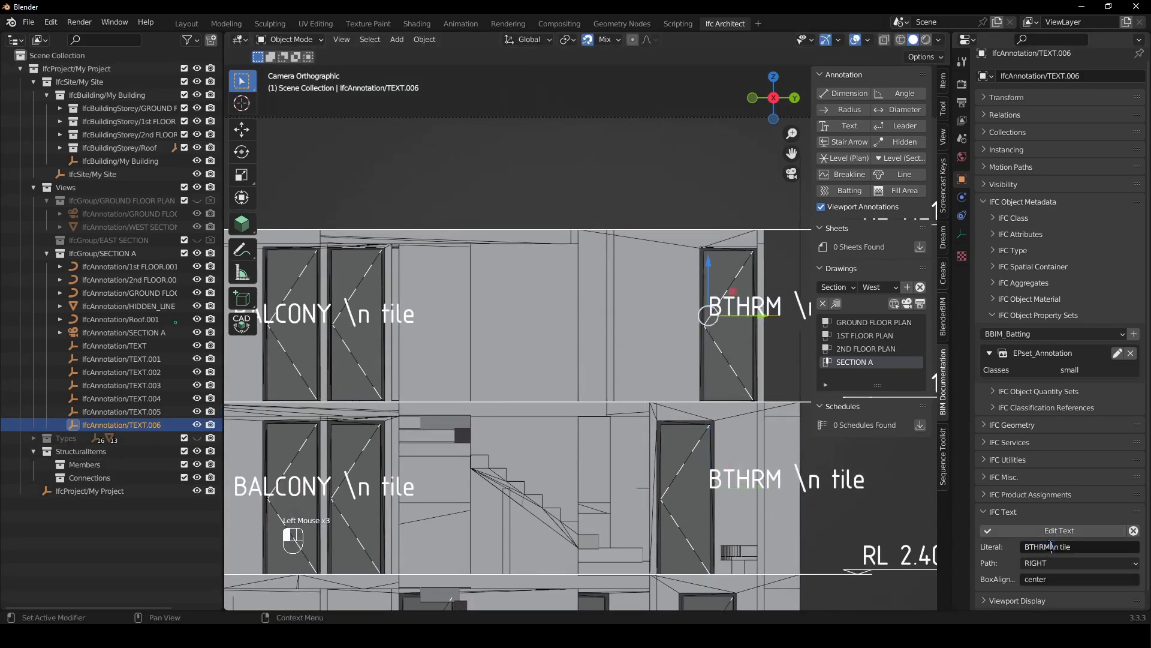
{"action": "key", "text": "shift"}
{"action": "left_click", "coordinate": [988, 531]}
Duplicate the BIC text along Y into the middle of the second floor, between the balcony and BIC labels
{"action": "middle_click_drag", "start_coordinate": [663, 356], "coordinate": [715, 387], "text": "shift"}
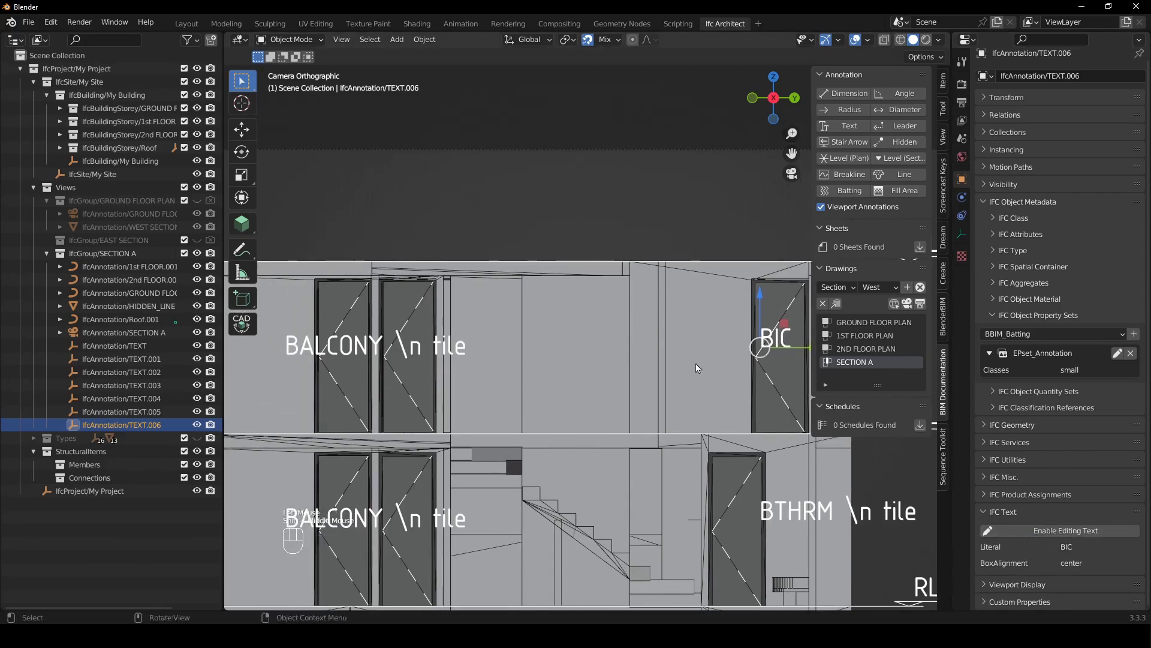
{"action": "key", "text": "shift+d"}
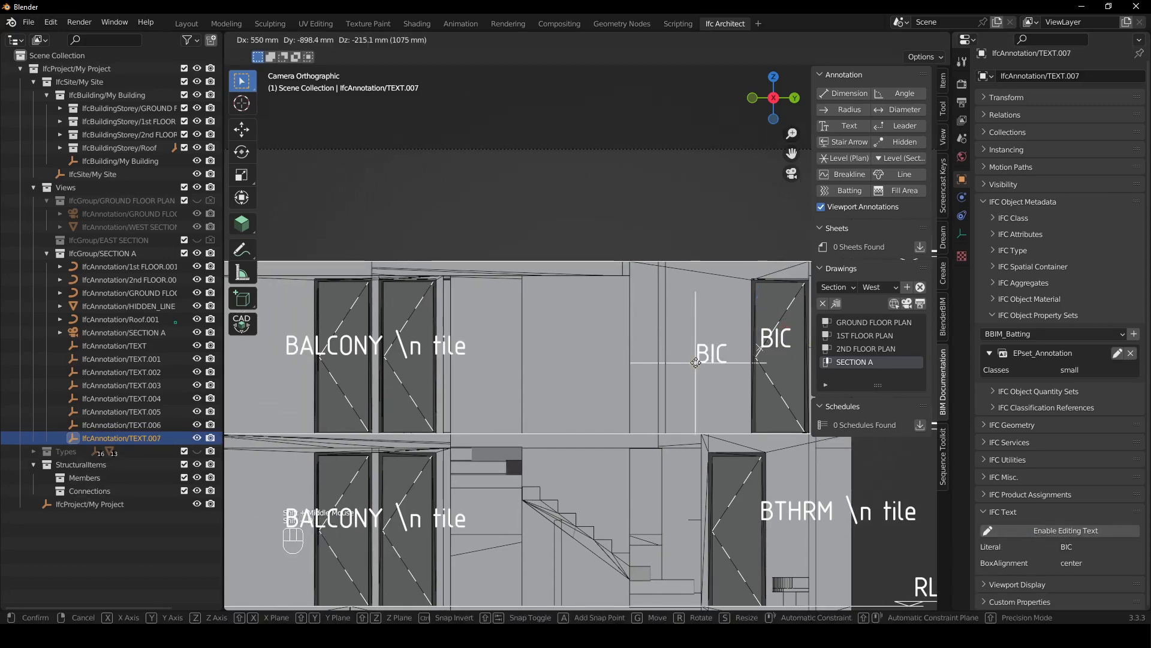
{"action": "key", "text": "y"}
{"action": "left_click", "coordinate": [547, 354]}
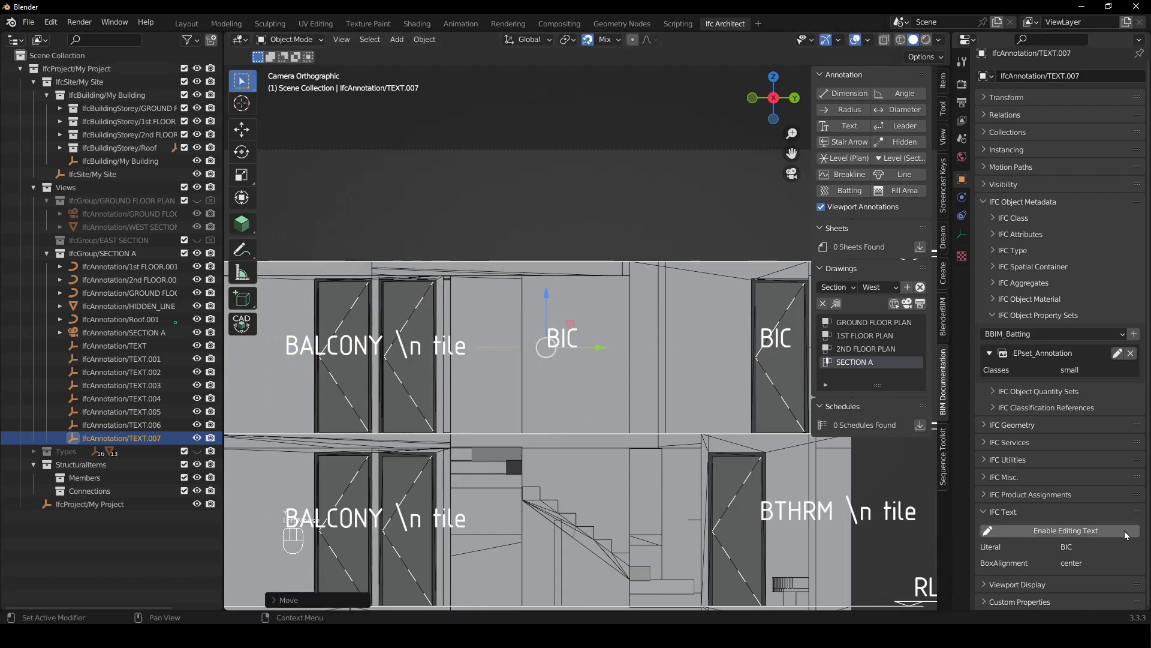
Change the literal of the middle second floor text copy to "PASSAGE"
{"action": "left_click", "coordinate": [1073, 531]}
{"action": "left_click", "coordinate": [1075, 547]}
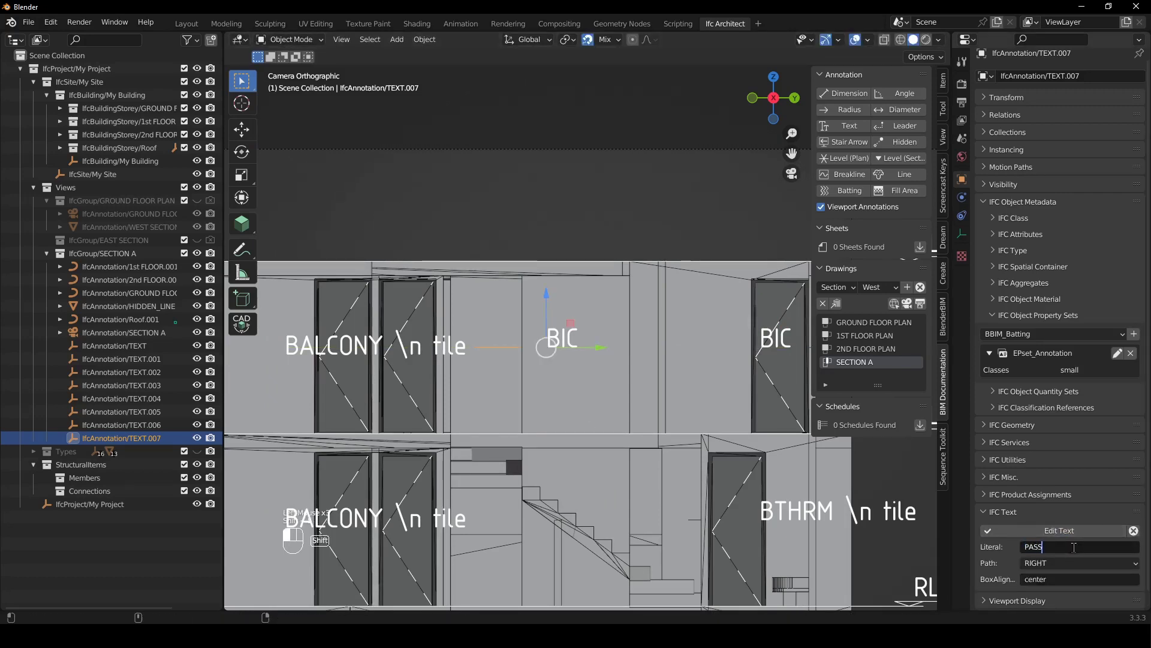
{"action": "type", "text": "PASSAGE"}
{"action": "left_click", "coordinate": [988, 530]}
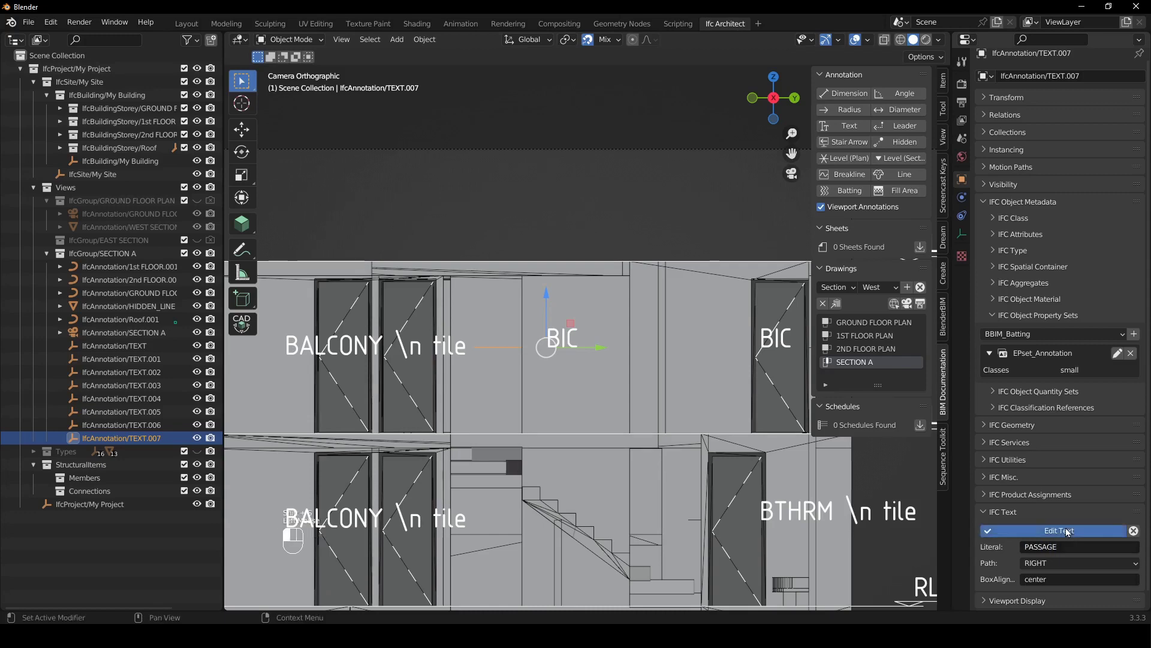
Generate the SECTION A drawing, inspect the room labels in the SVG and return to the model
{"action": "scroll", "coordinate": [602, 207], "scroll_direction": "down", "scroll_amount": 3}
{"action": "left_click", "coordinate": [602, 206]}
{"action": "scroll", "coordinate": [602, 207], "scroll_direction": "up", "scroll_amount": 2}
{"action": "middle_click_drag", "start_coordinate": [602, 206], "coordinate": [626, 189], "text": "shift"}
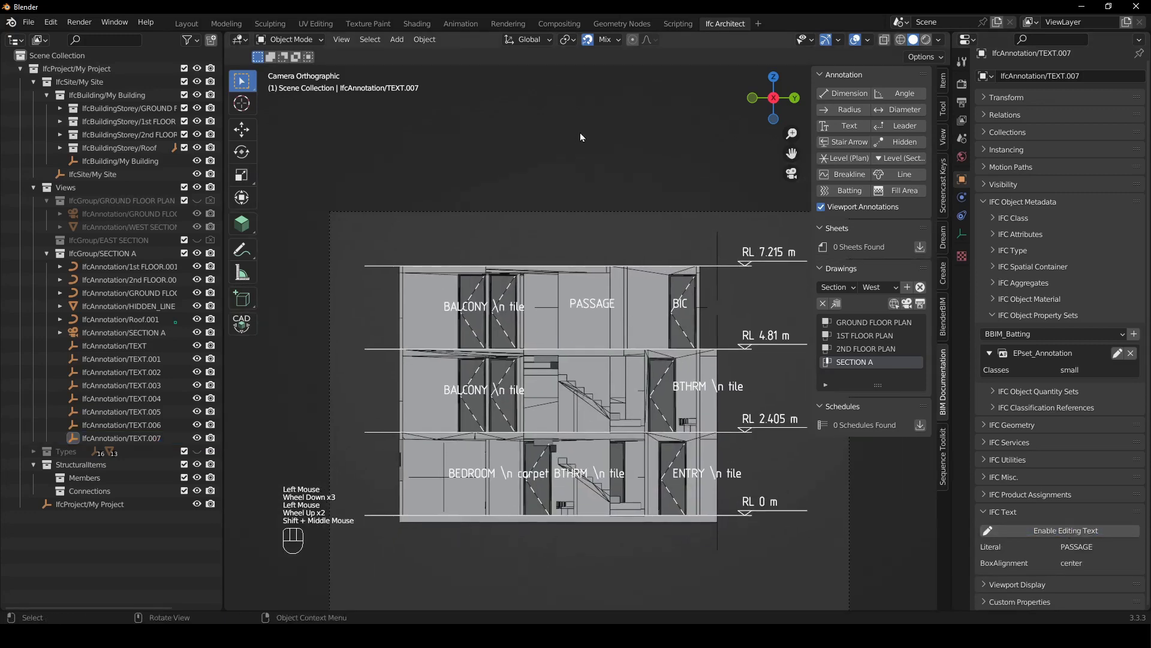
{"action": "left_click", "coordinate": [921, 305]}
{"action": "left_click", "coordinate": [922, 307]}
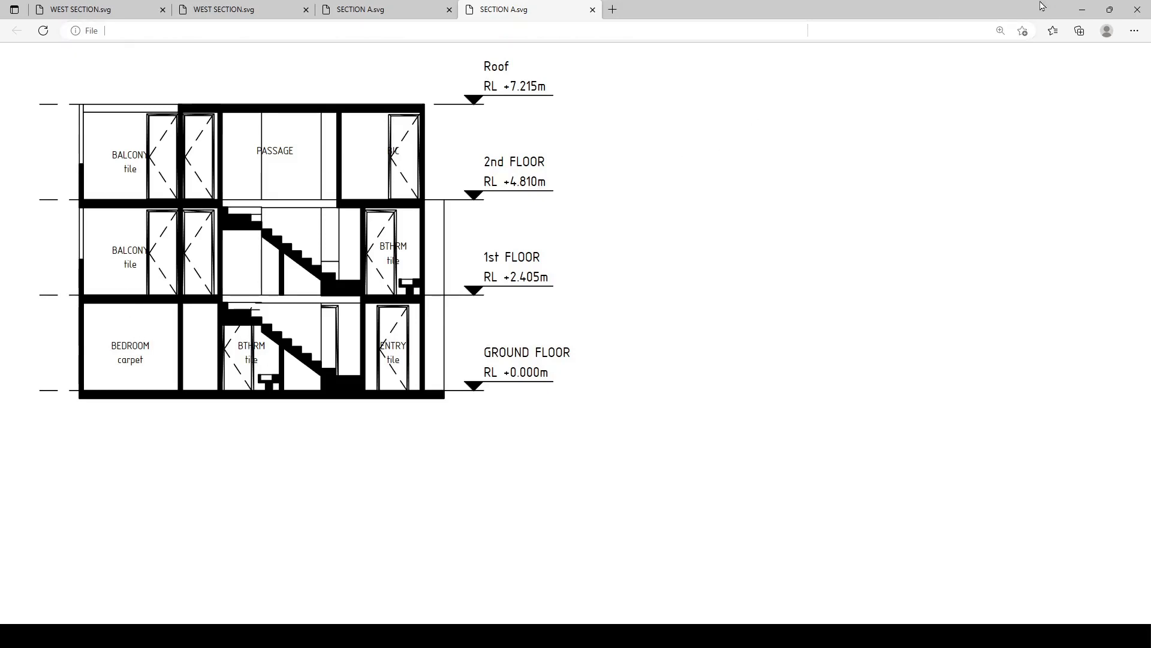
{"action": "left_click", "coordinate": [1082, 10]}
{"action": "middle_click_drag", "start_coordinate": [444, 245], "coordinate": [507, 247], "text": "shift"}
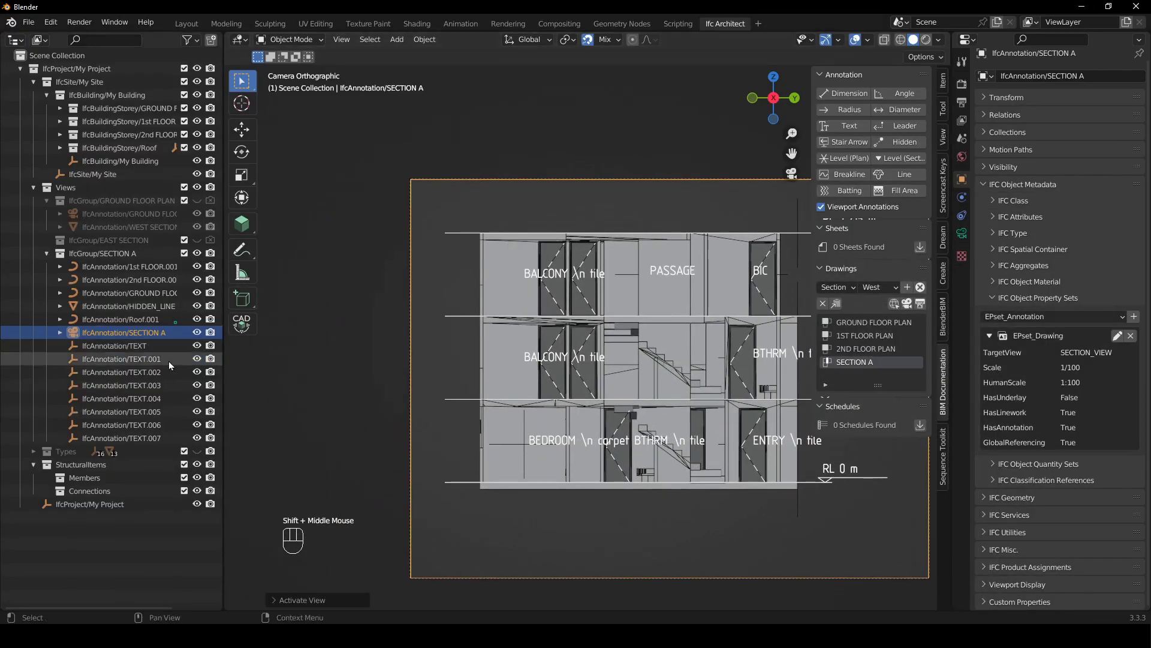
{"action": "left_click", "coordinate": [150, 372]}
{"action": "left_click", "coordinate": [148, 386], "text": "shift"}
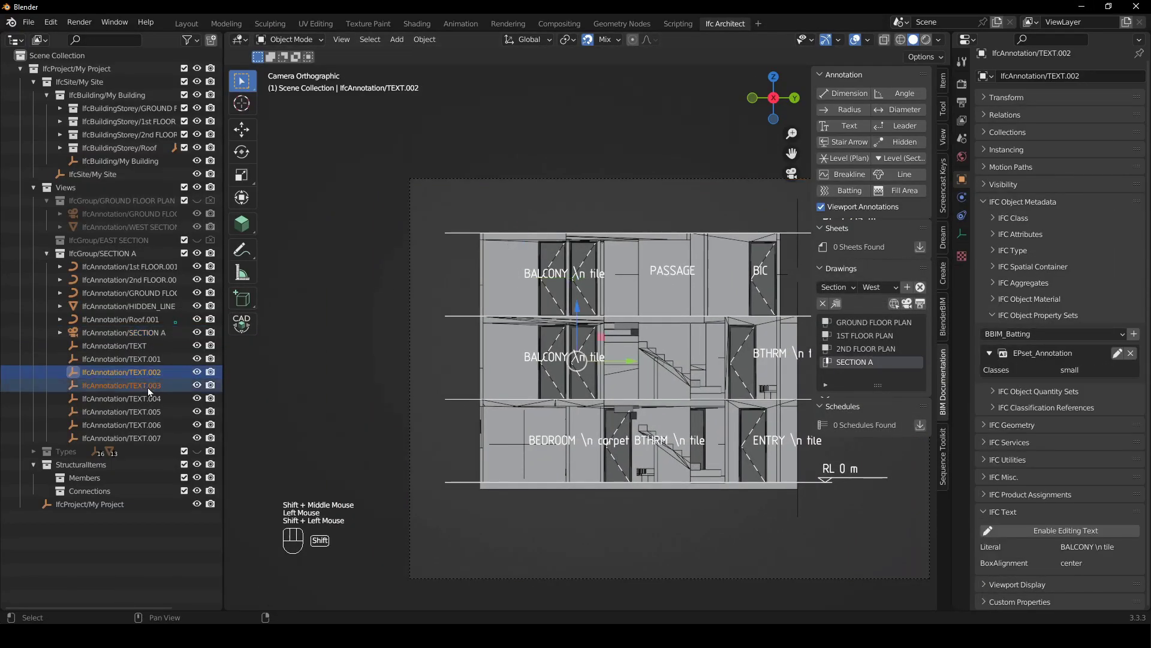
{"action": "scroll", "coordinate": [480, 423], "scroll_direction": "up", "scroll_amount": 4}
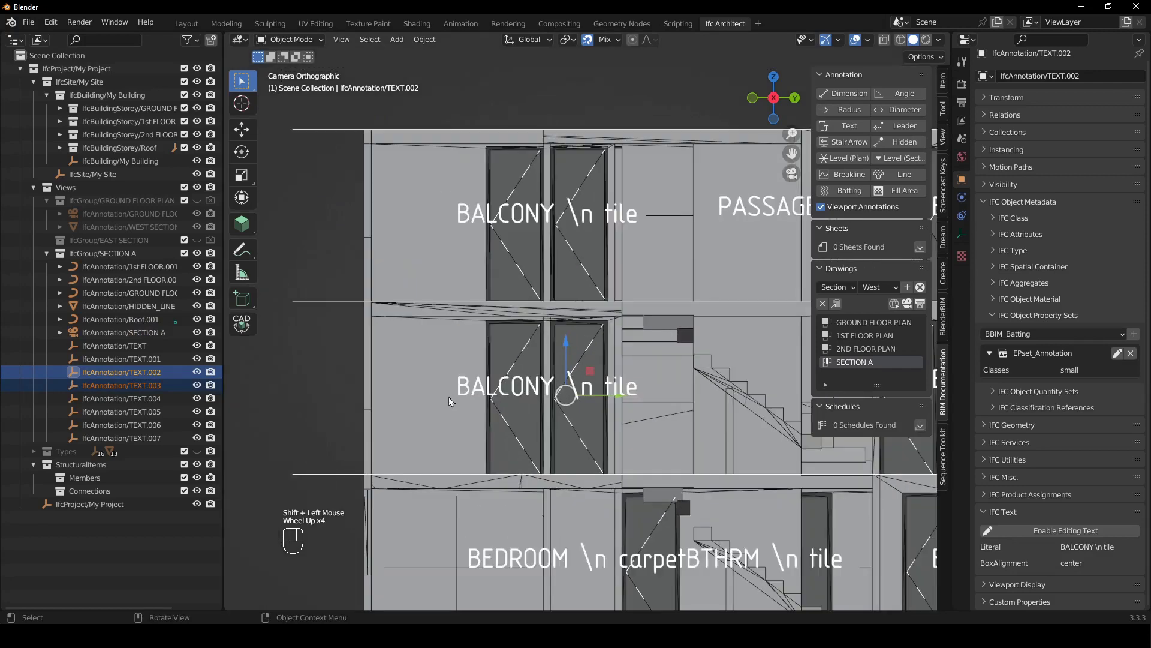
{"action": "middle_click_drag", "start_coordinate": [479, 422], "coordinate": [536, 424], "text": "shift"}
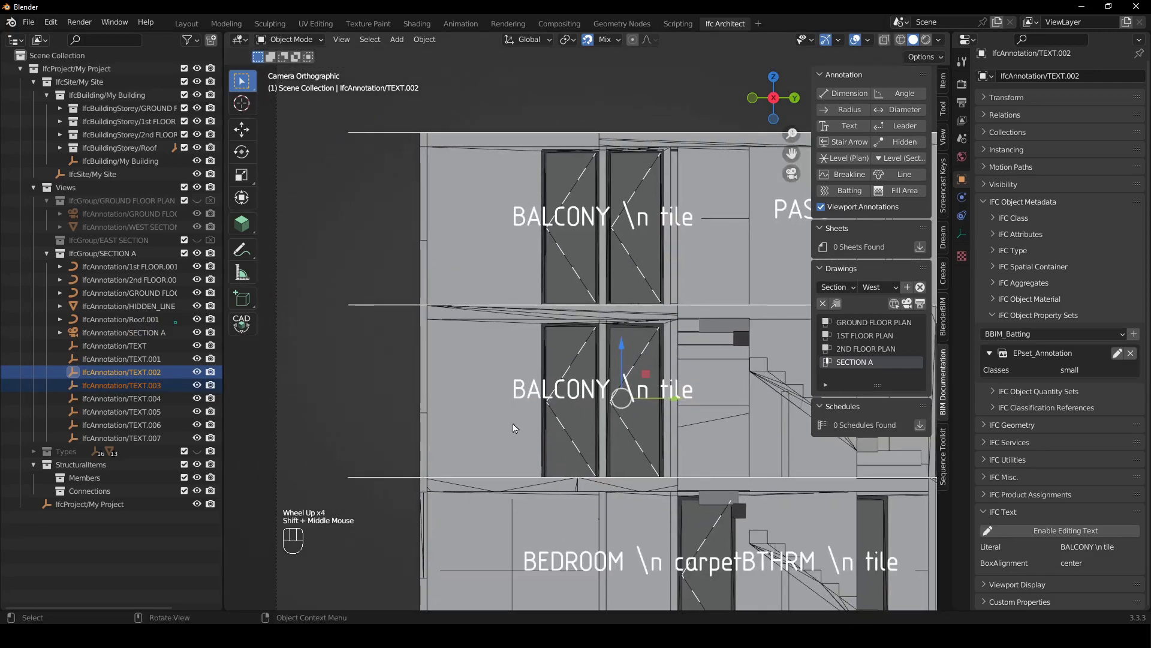
{"action": "key", "text": "g"}
{"action": "key", "text": "y"}
{"action": "key", "text": "Escape"}
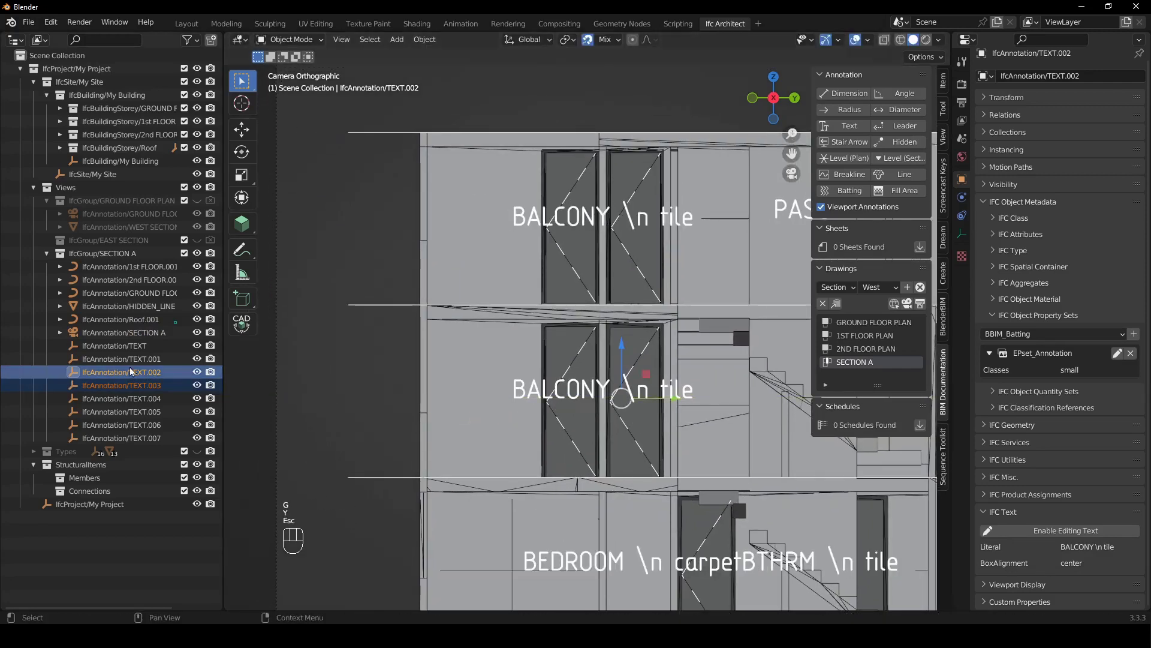
Move the first and second floor BALCONY texts together about 386 mm in the negative Y direction, away from the door swings
{"action": "left_click", "coordinate": [130, 359]}
{"action": "left_click", "coordinate": [131, 372], "text": "shift"}
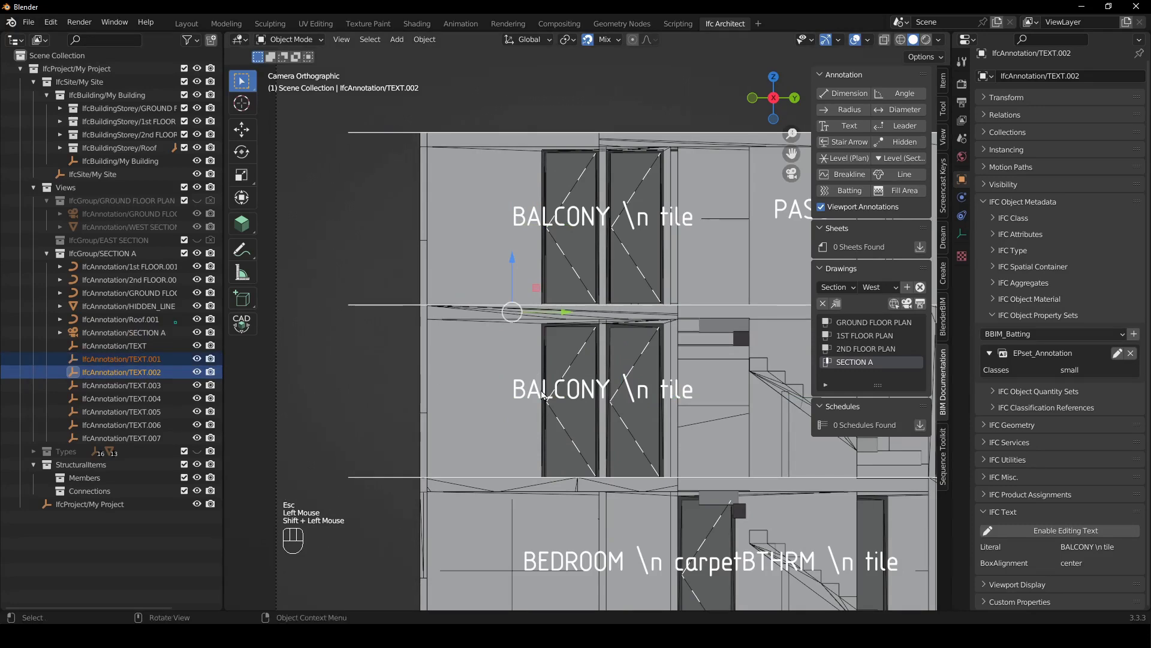
{"action": "key", "text": "g"}
{"action": "key", "text": "y"}
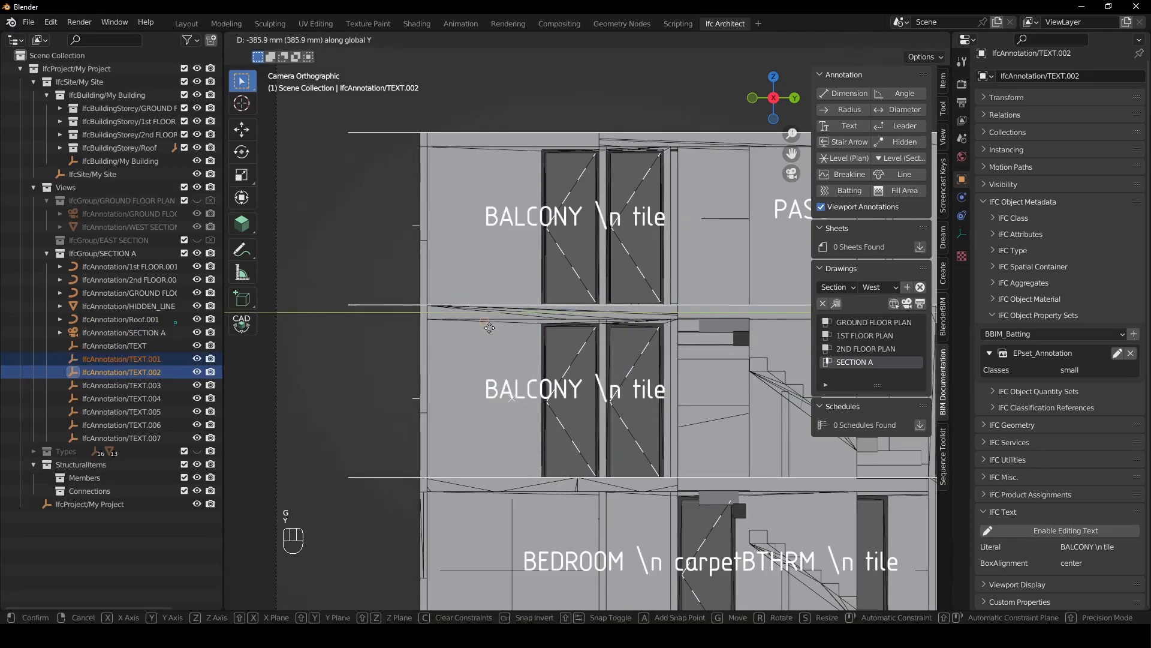
{"action": "left_click", "coordinate": [490, 334]}
{"action": "scroll", "coordinate": [490, 333], "scroll_direction": "down", "scroll_amount": 2}
{"action": "left_click", "coordinate": [609, 186]}
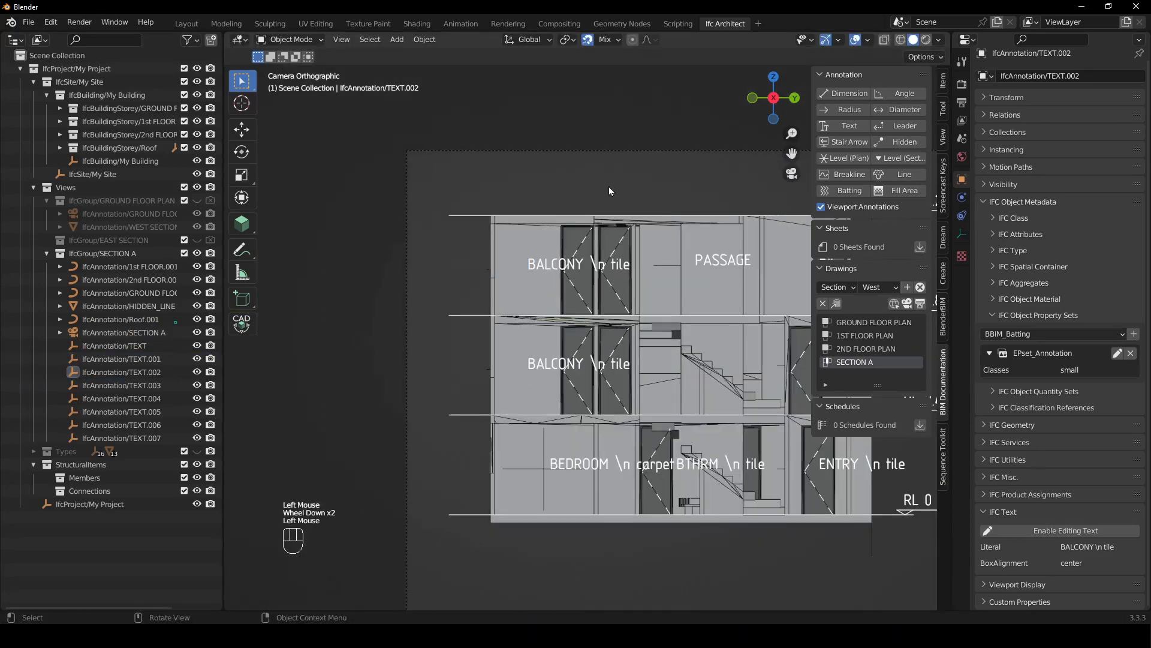
Move the second floor PASSAGE text slightly along positive Y towards the middle of the passage
{"action": "middle_click_drag", "start_coordinate": [610, 186], "coordinate": [558, 279], "text": "shift"}
{"action": "scroll", "coordinate": [557, 279], "scroll_direction": "up", "scroll_amount": 2}
{"action": "left_click", "coordinate": [147, 438]}
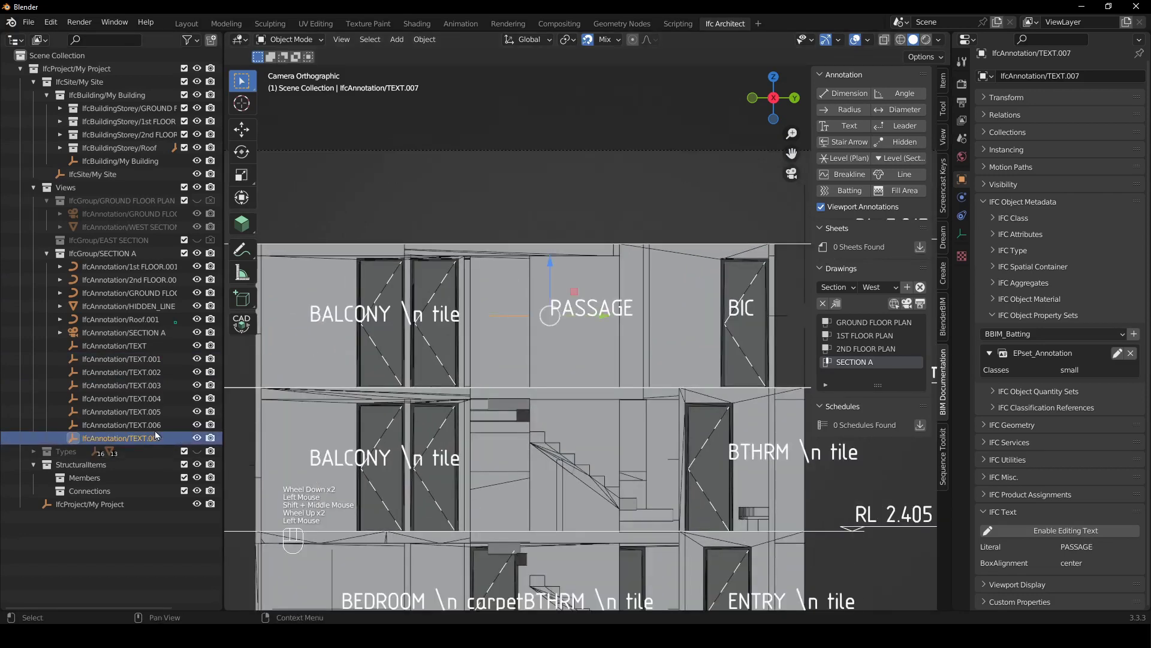
{"action": "key", "text": "g"}
{"action": "key", "text": "y"}
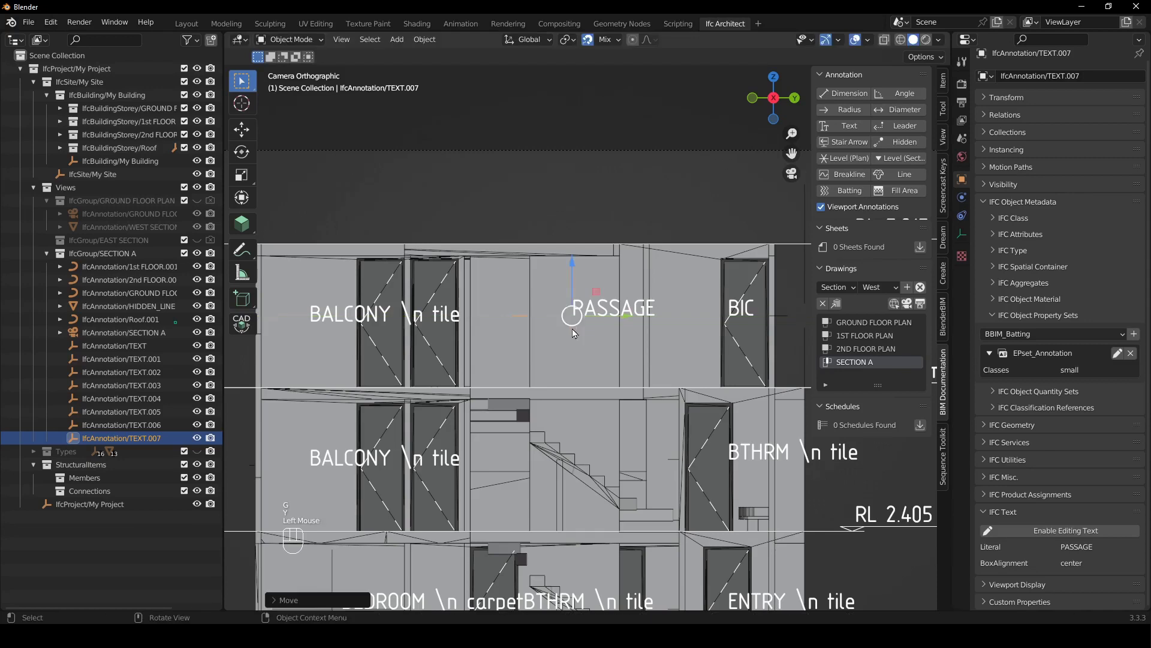
{"action": "left_click", "coordinate": [574, 334]}
Move the second floor BIC text about 927 mm in the negative Y direction, clear of the door
{"action": "scroll", "coordinate": [574, 334], "scroll_direction": "down", "scroll_amount": 2}
{"action": "middle_click_drag", "start_coordinate": [563, 336], "coordinate": [548, 337], "text": "shift"}
{"action": "scroll", "coordinate": [657, 337], "scroll_direction": "up", "scroll_amount": 3}
{"action": "left_click", "coordinate": [653, 322]}
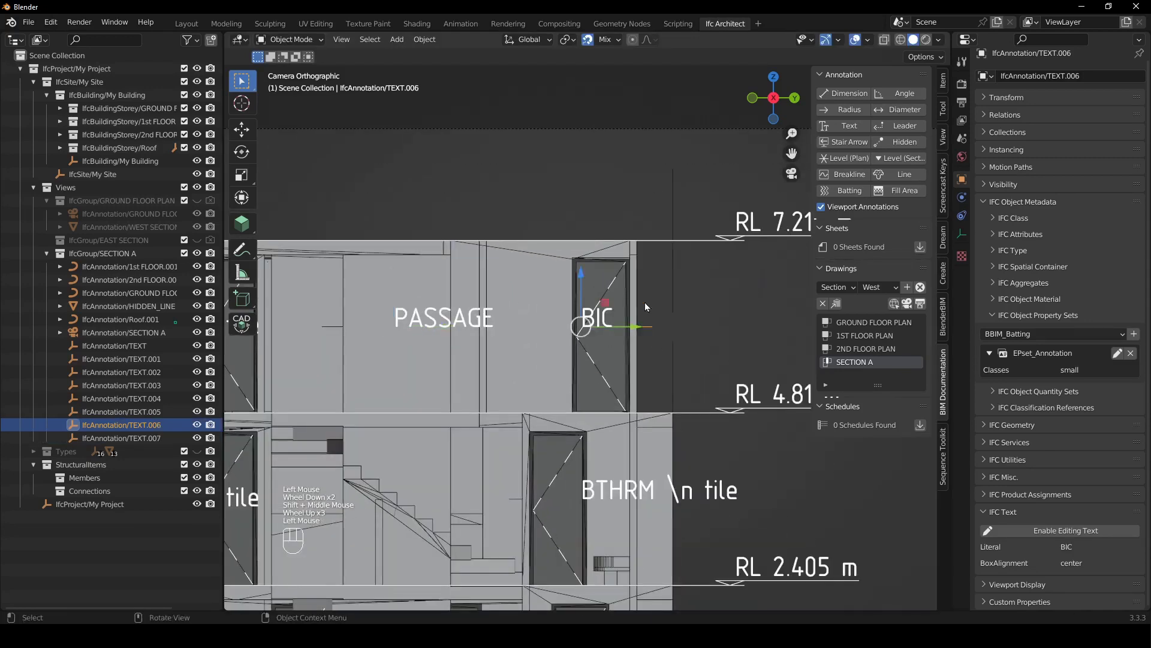
{"action": "key", "text": "g"}
{"action": "key", "text": "y"}
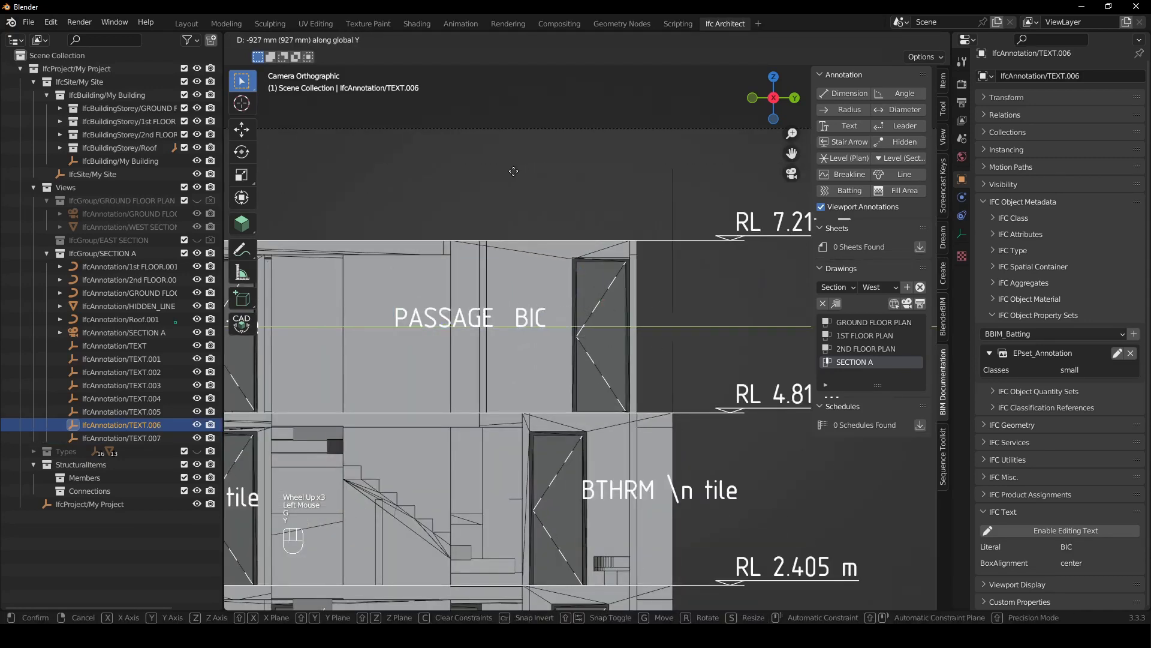
{"action": "left_click", "coordinate": [513, 173]}
Move the first floor BTHRM text along positive Y, away from the bathroom door swing
{"action": "scroll", "coordinate": [585, 227], "scroll_direction": "down", "scroll_amount": 2}
{"action": "middle_click_drag", "start_coordinate": [586, 227], "coordinate": [557, 274], "text": "shift"}
{"action": "scroll", "coordinate": [551, 268], "scroll_direction": "up", "scroll_amount": 2}
{"action": "left_click", "coordinate": [120, 411]}
{"action": "middle_click_drag", "start_coordinate": [487, 347], "coordinate": [467, 476], "text": "shift"}
{"action": "scroll", "coordinate": [541, 404], "scroll_direction": "up", "scroll_amount": 1}
{"action": "key", "text": "g"}
{"action": "key", "text": "y"}
{"action": "left_click", "coordinate": [743, 409]}
Regenerate the SECTION A drawing, check the shifted room labels in the SVG and return to the model
{"action": "scroll", "coordinate": [742, 413], "scroll_direction": "down", "scroll_amount": 2}
{"action": "middle_click_drag", "start_coordinate": [743, 414], "coordinate": [763, 270], "text": "shift"}
{"action": "scroll", "coordinate": [483, 475], "scroll_direction": "up", "scroll_amount": 1}
{"action": "scroll", "coordinate": [483, 476], "scroll_direction": "down", "scroll_amount": 1}
{"action": "middle_click_drag", "start_coordinate": [483, 476], "coordinate": [703, 473], "text": "shift"}
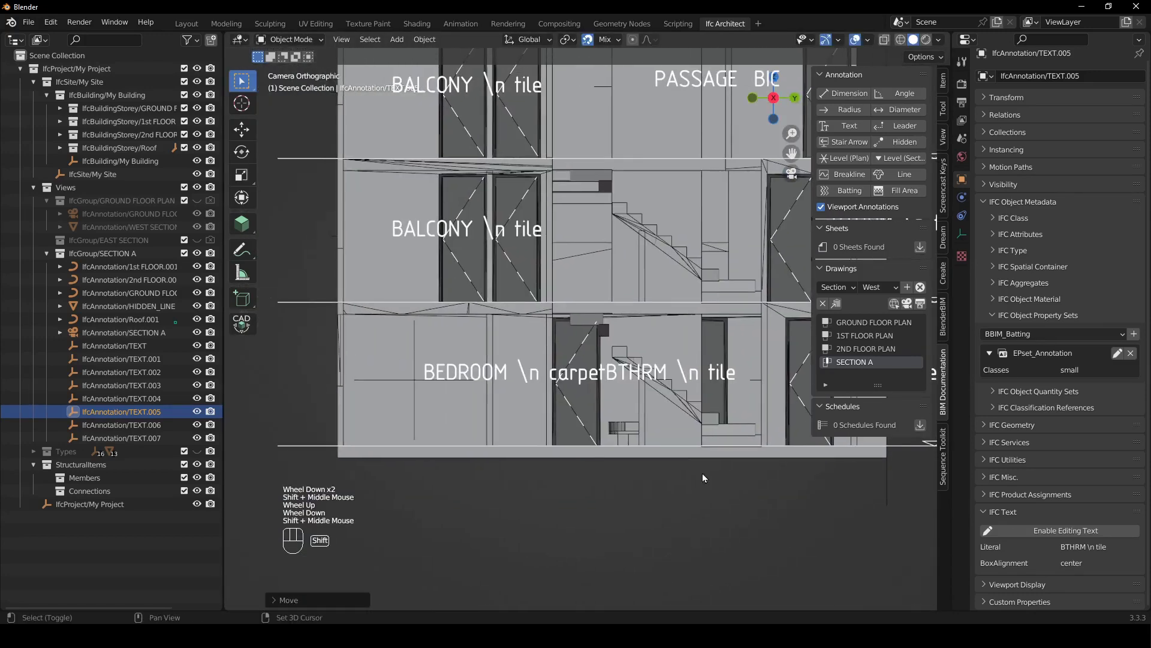
{"action": "scroll", "coordinate": [647, 466], "scroll_direction": "up", "scroll_amount": 2}
{"action": "scroll", "coordinate": [638, 465], "scroll_direction": "down", "scroll_amount": 2}
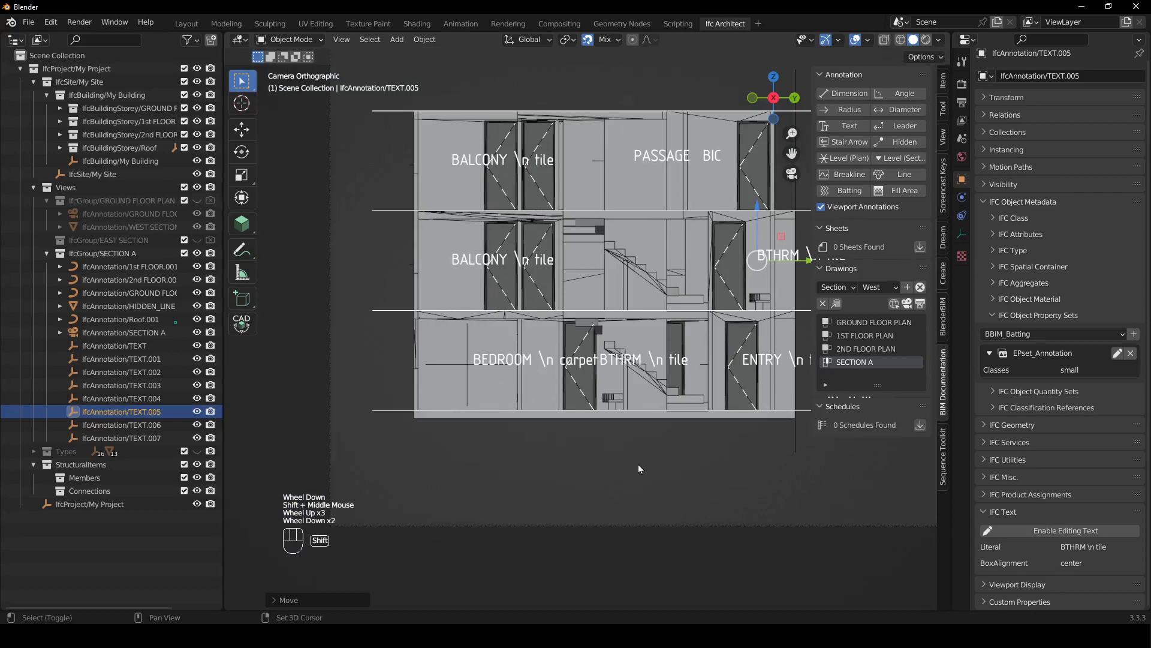
{"action": "middle_click_drag", "start_coordinate": [638, 465], "coordinate": [946, 392], "text": "shift"}
{"action": "left_click", "coordinate": [911, 307]}
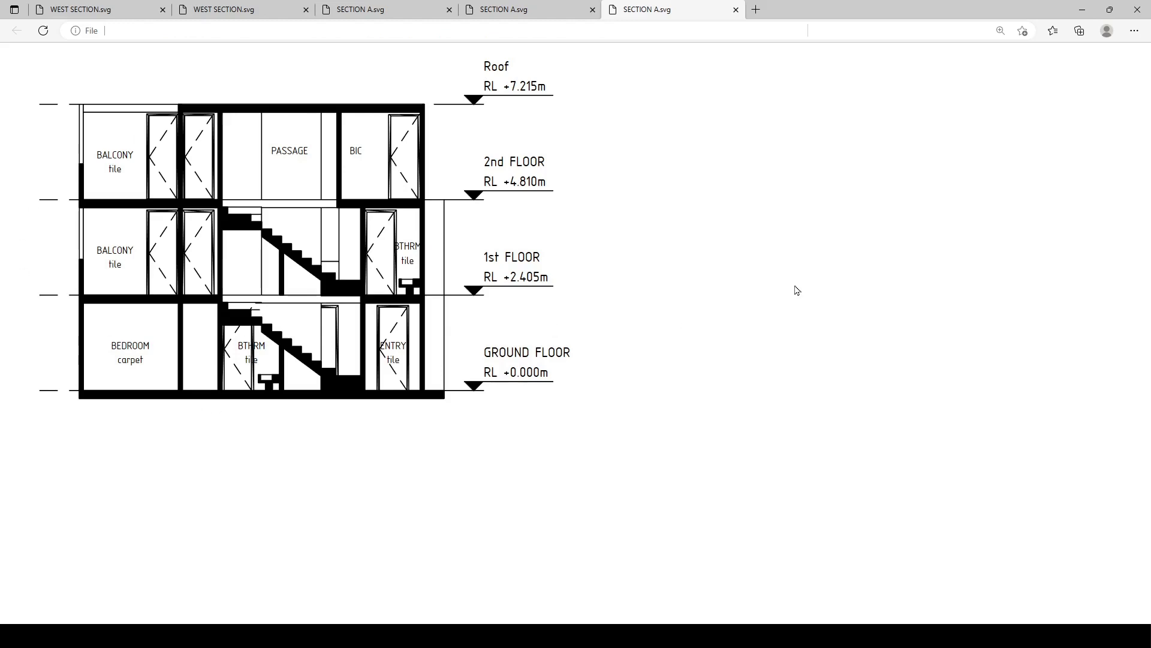
{"action": "left_click", "coordinate": [1082, 10]}
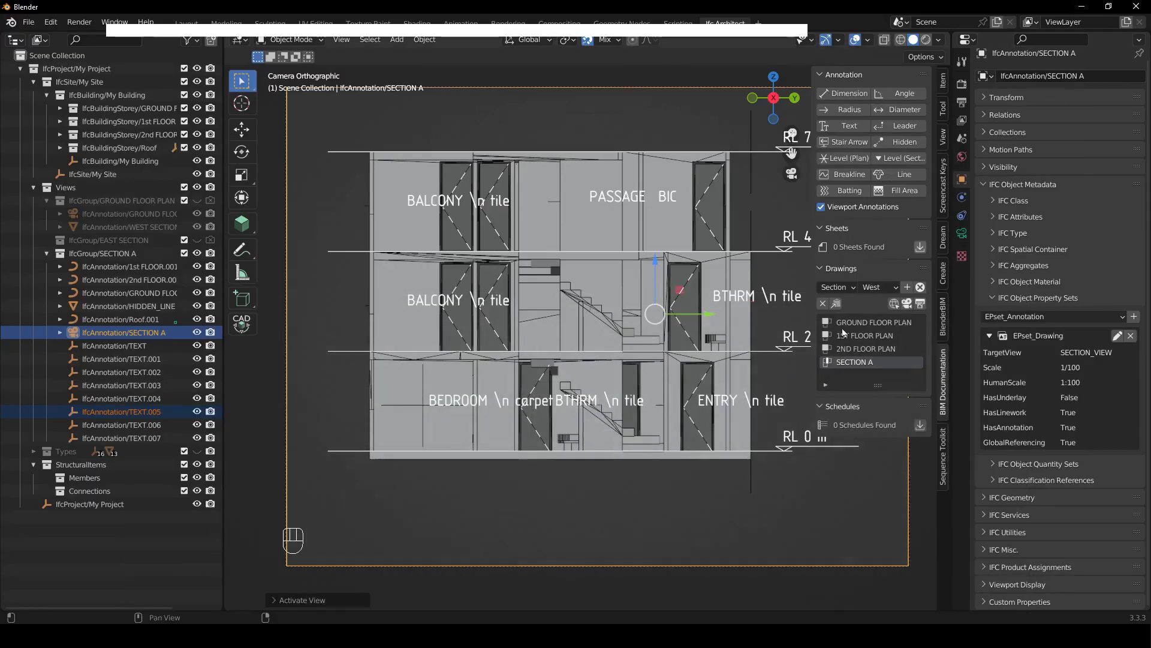
Place the 3D cursor at the bottom corner of the ground slab below the bedroom's outer wall
{"action": "scroll", "coordinate": [685, 423], "scroll_direction": "up", "scroll_amount": 1}
{"action": "middle_click_drag", "start_coordinate": [420, 471], "coordinate": [415, 376], "text": "shift"}
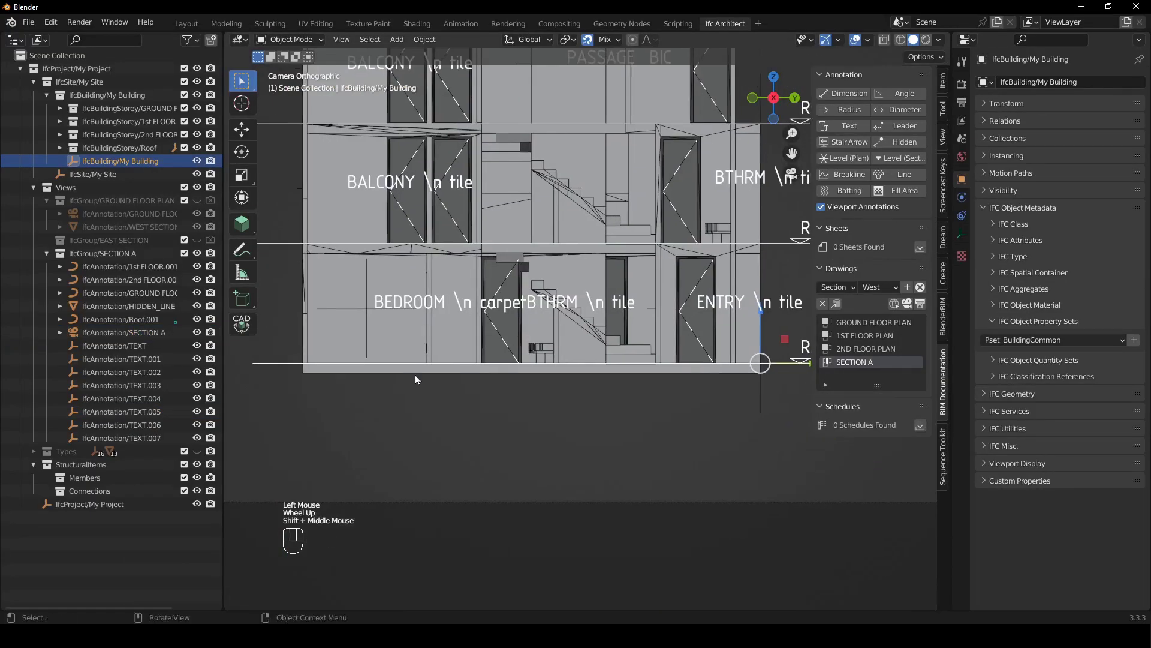
{"action": "right_click_drag", "start_coordinate": [306, 377], "coordinate": [314, 386], "text": "shift"}
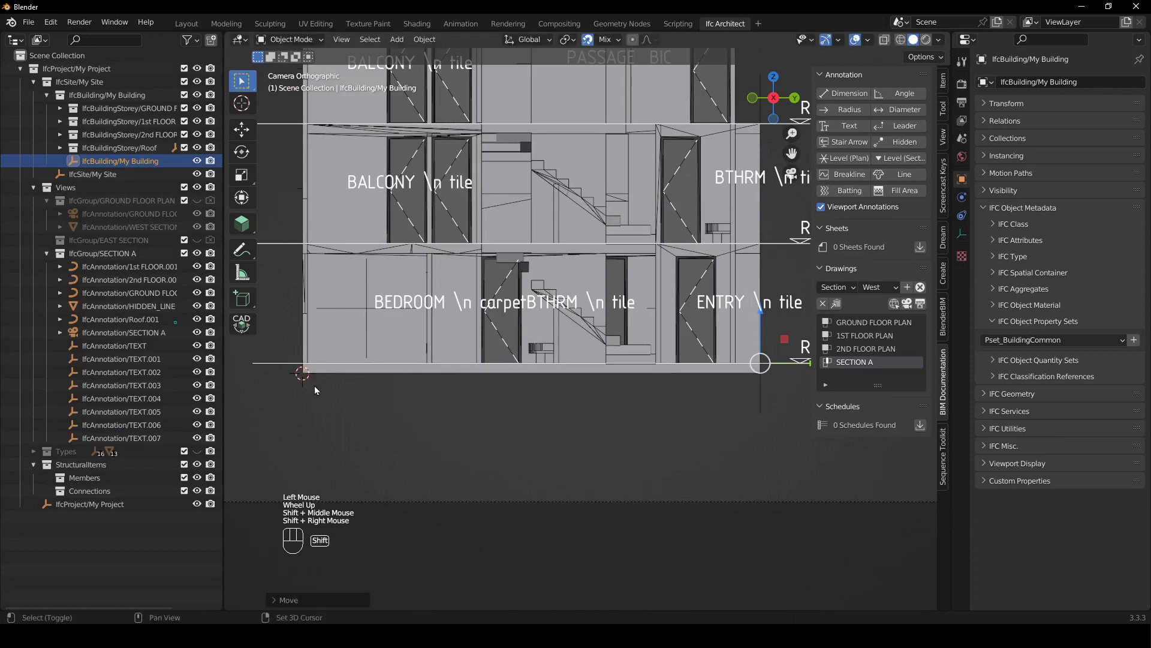
{"action": "scroll", "coordinate": [694, 447], "scroll_direction": "down", "scroll_amount": 2}
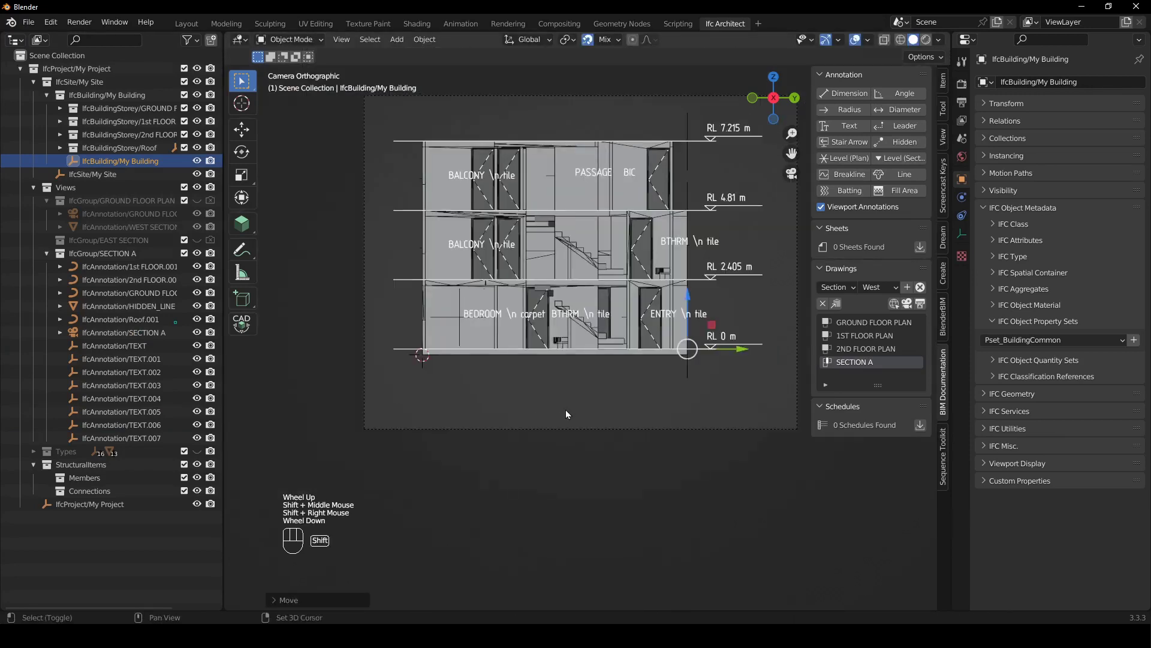
{"action": "middle_click_drag", "start_coordinate": [566, 409], "coordinate": [540, 399], "text": "shift"}
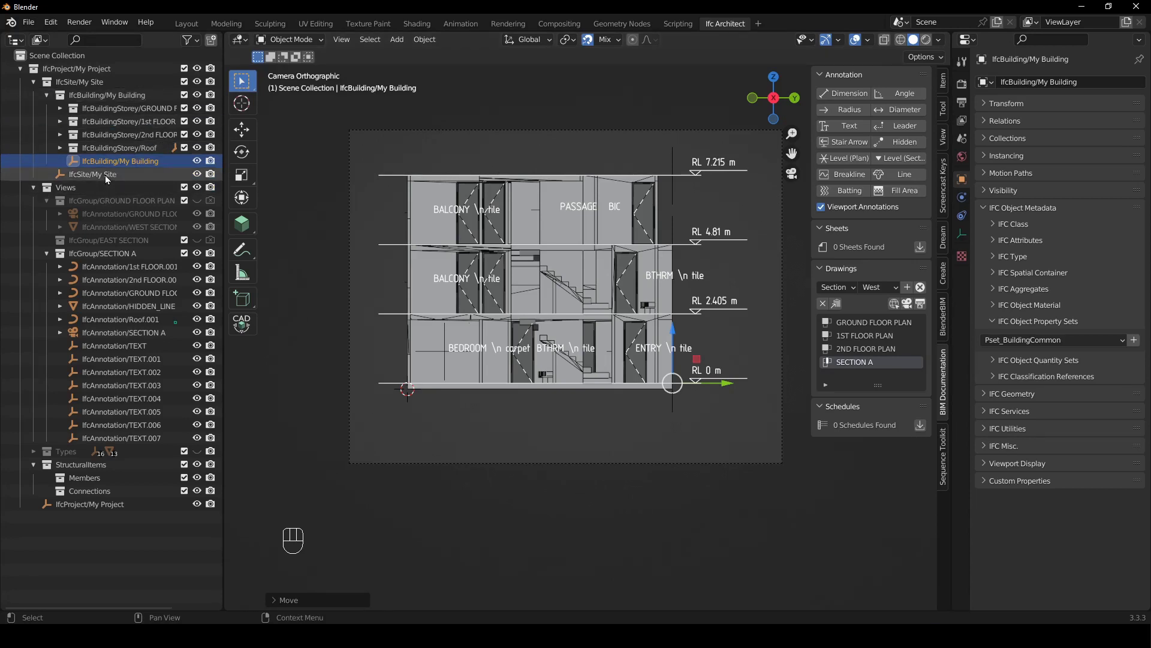
Add a cube mesh at the 3D cursor and move it down along Z beneath the building
{"action": "key", "text": "shift"}
{"action": "key", "text": "shift+a"}
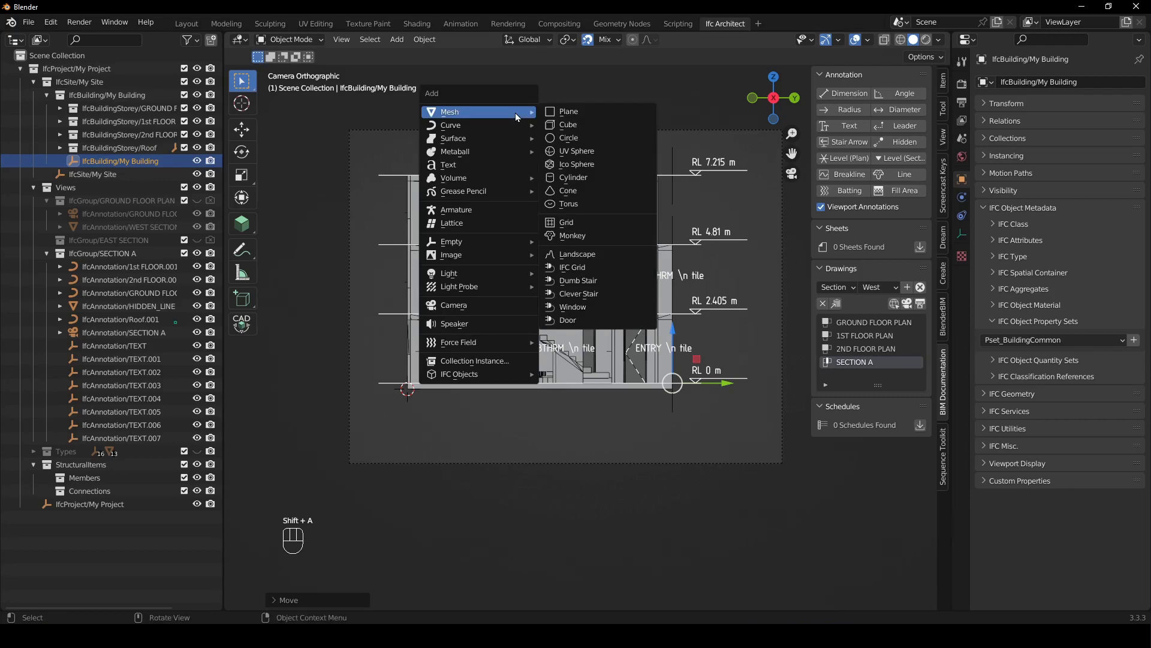
{"action": "left_click", "coordinate": [605, 127]}
{"action": "key", "text": "g"}
{"action": "key", "text": "z"}
{"action": "left_click", "coordinate": [474, 480]}
{"action": "key", "text": "g"}
{"action": "key", "text": "z"}
{"action": "left_click", "coordinate": [445, 390]}
Edit the cube in face select mode and pull one side face outward beyond the building's footprint
{"action": "middle_click_drag", "start_coordinate": [543, 422], "coordinate": [531, 354]}
{"action": "scroll", "coordinate": [530, 354], "scroll_direction": "down", "scroll_amount": 6}
{"action": "middle_click_drag", "start_coordinate": [613, 420], "coordinate": [725, 441]}
{"action": "scroll", "coordinate": [571, 408], "scroll_direction": "up", "scroll_amount": 2}
{"action": "key", "text": "Tab"}
{"action": "key", "text": "3"}
{"action": "left_click", "coordinate": [720, 429]}
{"action": "left_click_drag", "start_coordinate": [720, 429], "coordinate": [387, 539]}
Pull the cube's positive X face outward past the building and leave mesh editing
{"action": "middle_click_drag", "start_coordinate": [388, 539], "coordinate": [740, 479]}
{"action": "left_click", "coordinate": [719, 464]}
{"action": "left_click_drag", "start_coordinate": [599, 427], "coordinate": [540, 437]}
{"action": "middle_click_drag", "start_coordinate": [540, 437], "coordinate": [500, 479]}
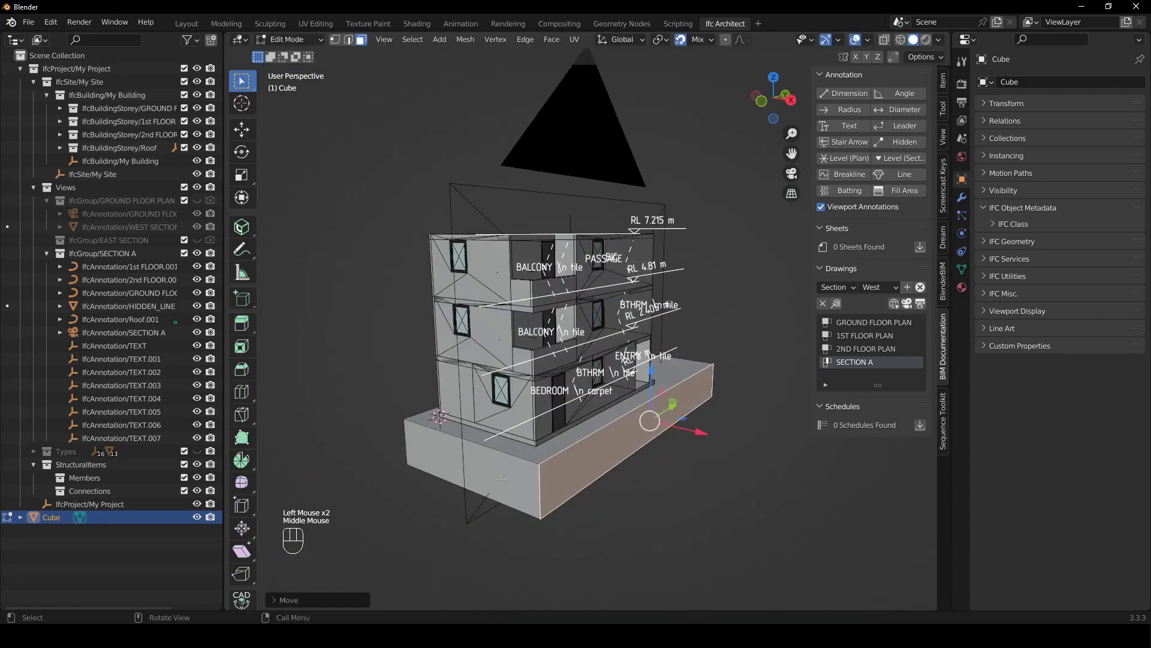
{"action": "left_click", "coordinate": [500, 479]}
{"action": "key", "text": "Tab"}
{"action": "middle_click_drag", "start_coordinate": [501, 479], "coordinate": [625, 457]}
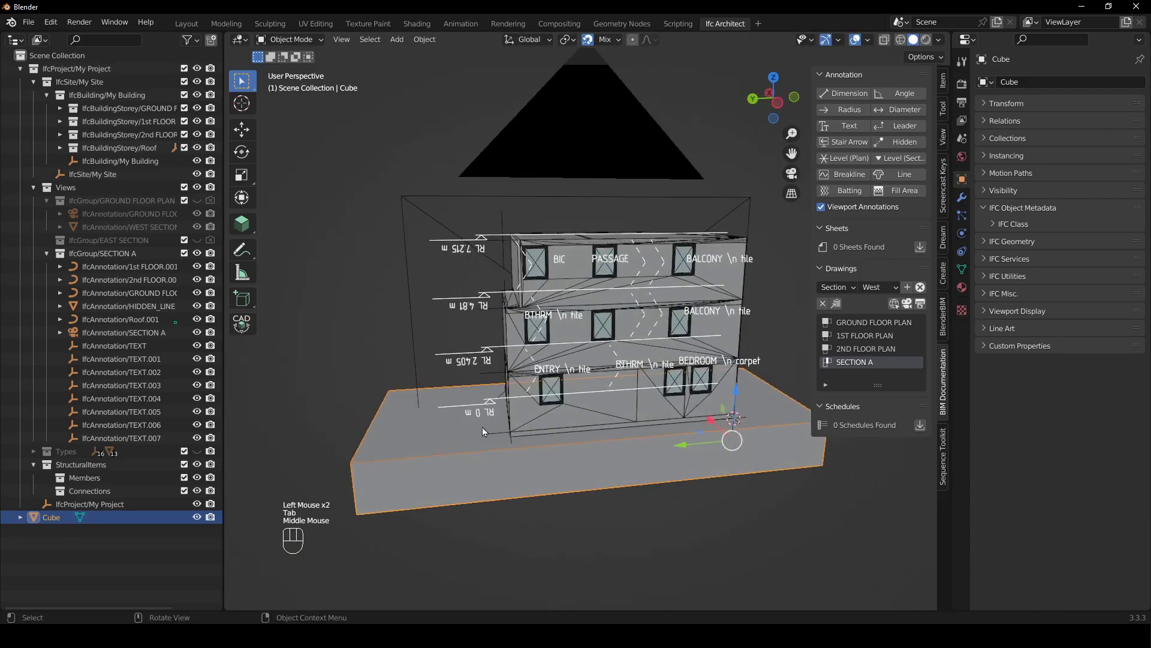
Rename the cube to "Site" and place it in the IfcSite/My Site collection
{"action": "left_click_drag", "start_coordinate": [48, 516], "coordinate": [135, 94]}
{"action": "left_click", "coordinate": [93, 163]}
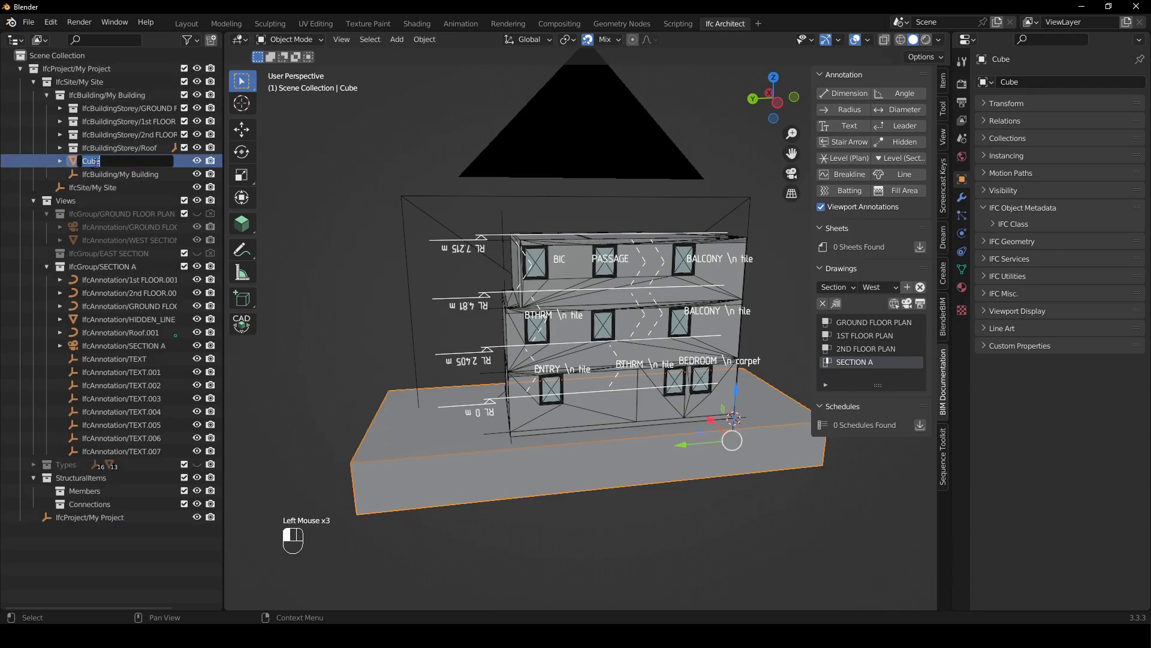
{"action": "type", "text": "Site"}
{"action": "key", "text": "Return"}
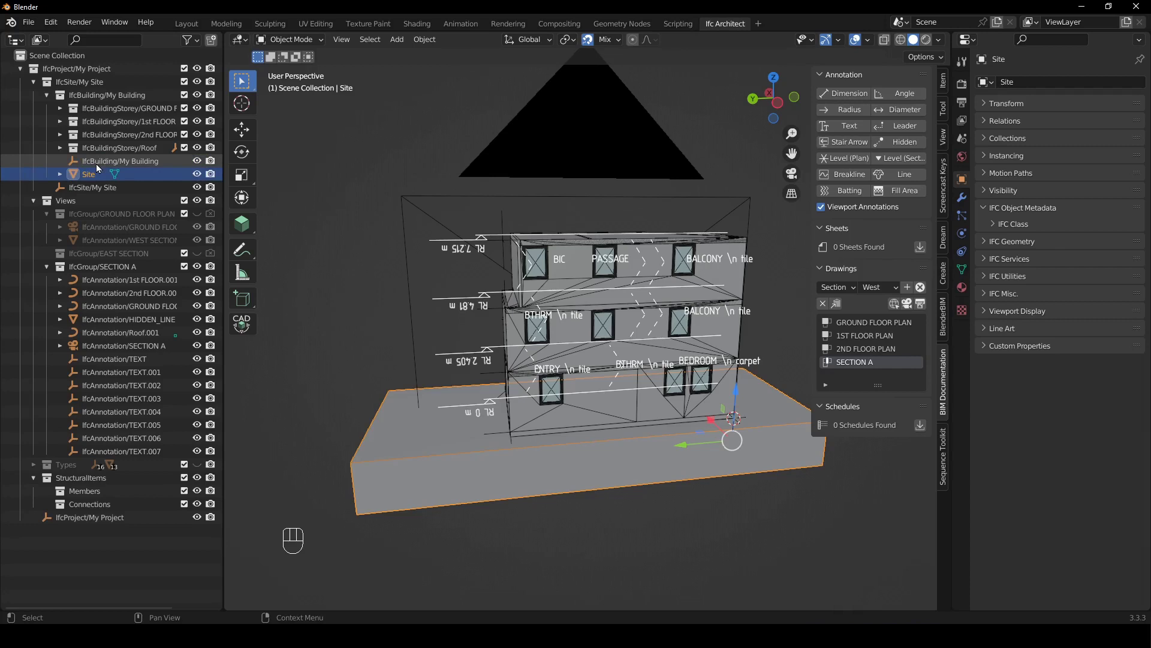
{"action": "left_click_drag", "start_coordinate": [96, 175], "coordinate": [130, 88]}
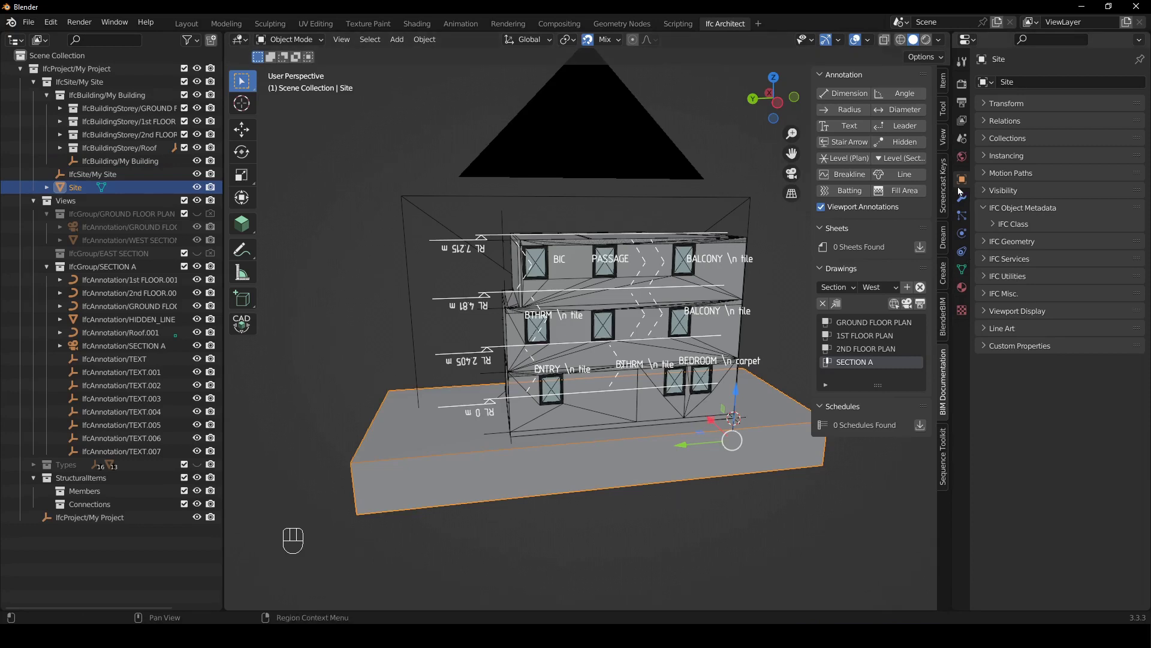
Assign the Site mesh the IfcElement class IfcGeographicElement with predefined type TERRAIN
{"action": "left_click", "coordinate": [996, 225]}
{"action": "left_click", "coordinate": [1066, 244]}
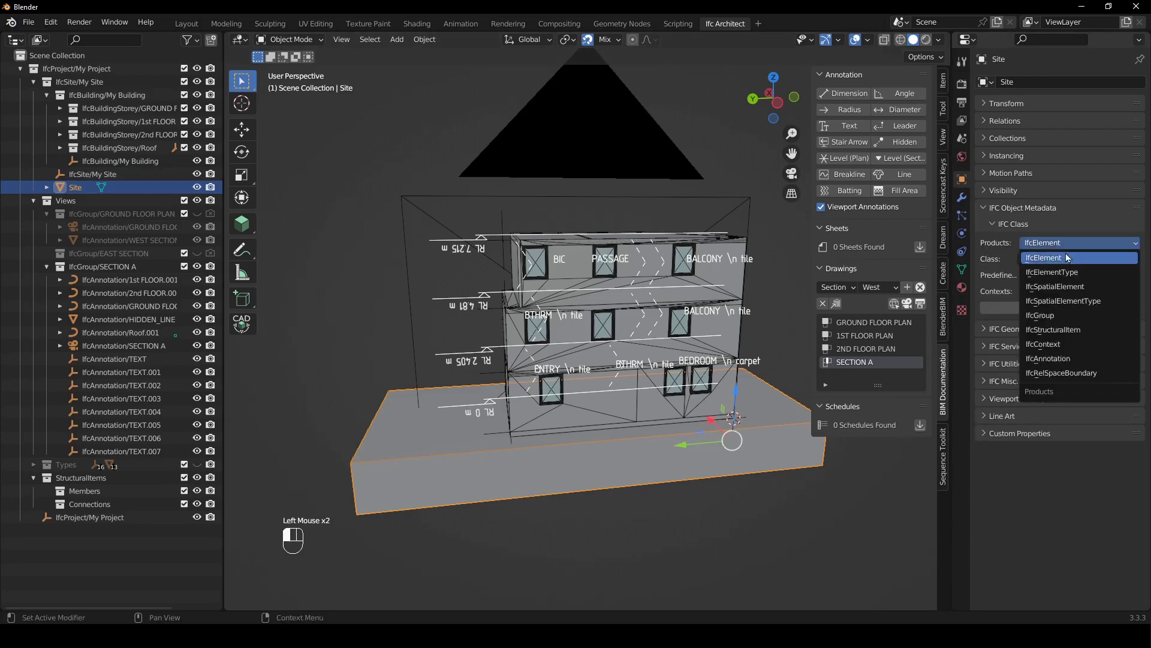
{"action": "left_click", "coordinate": [1067, 261]}
{"action": "left_click", "coordinate": [1053, 259]}
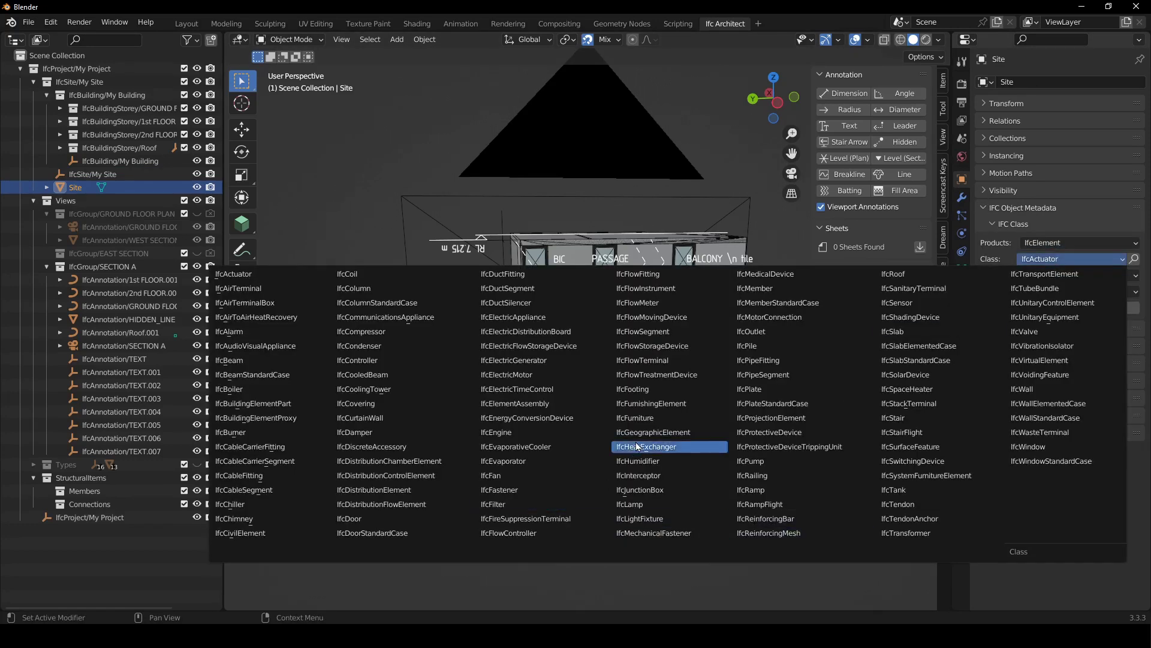
{"action": "left_click", "coordinate": [653, 432]}
{"action": "left_click", "coordinate": [1059, 276]}
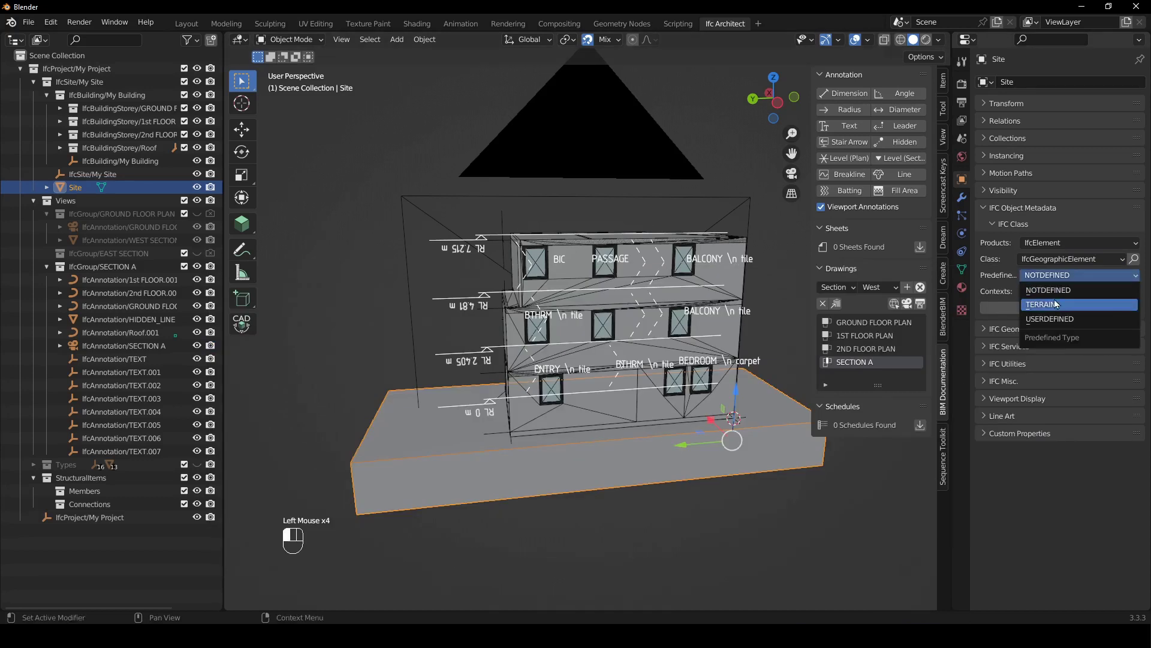
{"action": "left_click", "coordinate": [1077, 294]}
{"action": "left_click", "coordinate": [1074, 308]}
Move the bottom face of the Site terrain block downward to make it deeper
{"action": "middle_click_drag", "start_coordinate": [658, 430], "coordinate": [554, 432]}
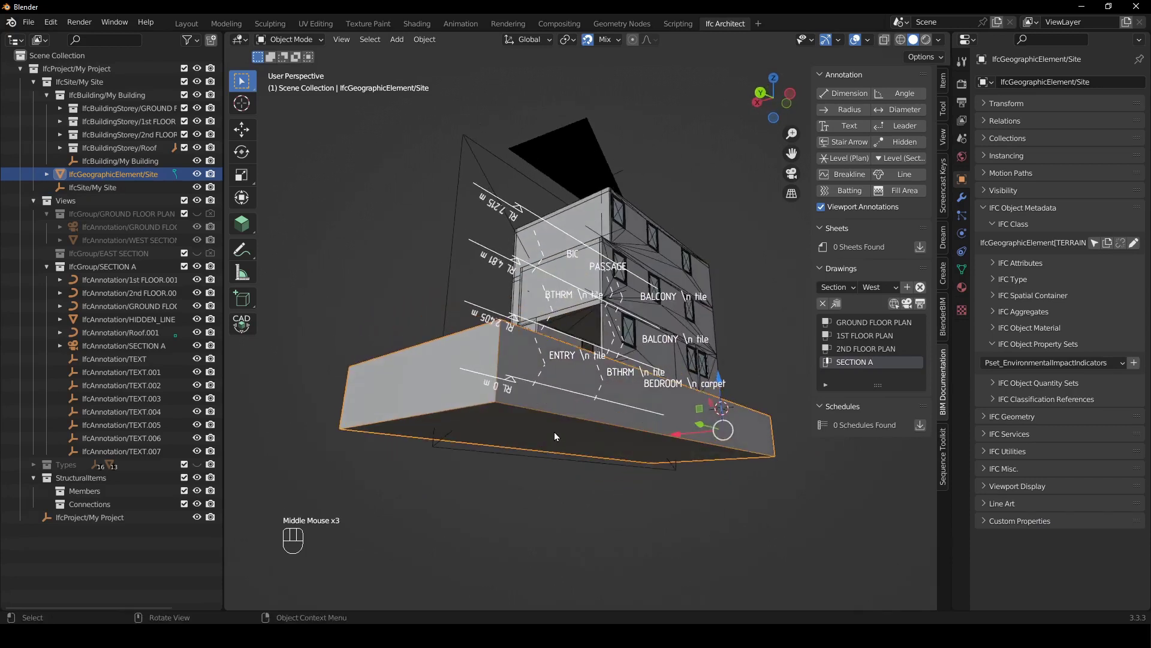
{"action": "left_click", "coordinate": [525, 424]}
{"action": "key", "text": "Tab"}
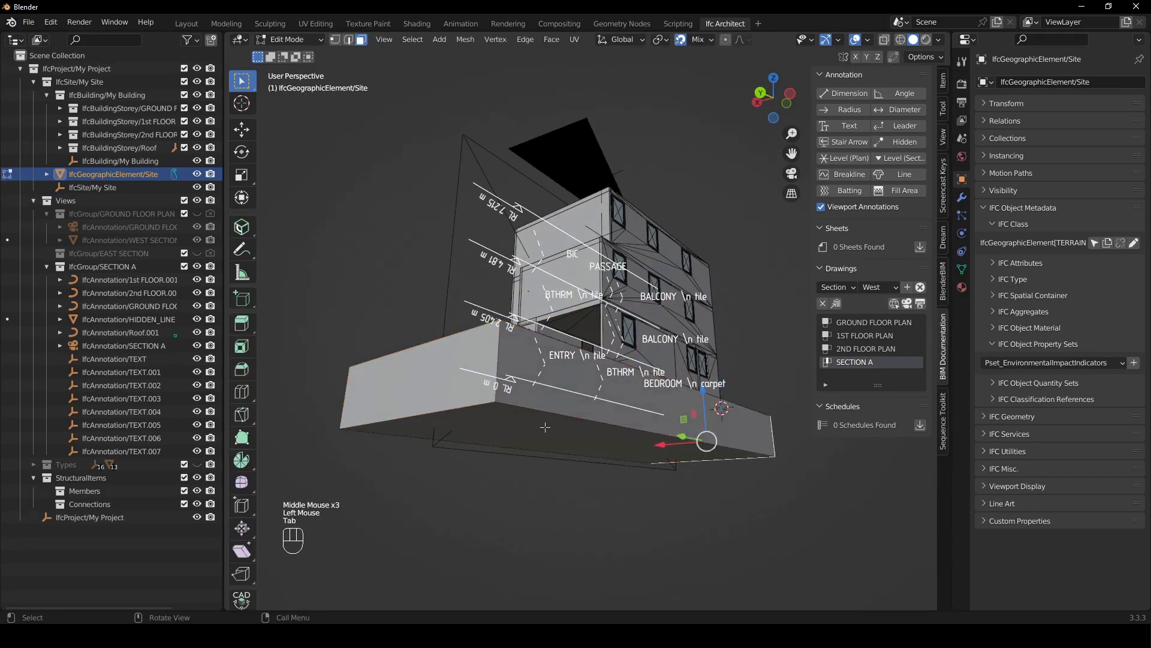
{"action": "left_click", "coordinate": [546, 427]}
{"action": "left_click_drag", "start_coordinate": [611, 394], "coordinate": [835, 443]}
{"action": "key", "text": "Tab"}
{"action": "middle_click_drag", "start_coordinate": [516, 411], "coordinate": [722, 436]}
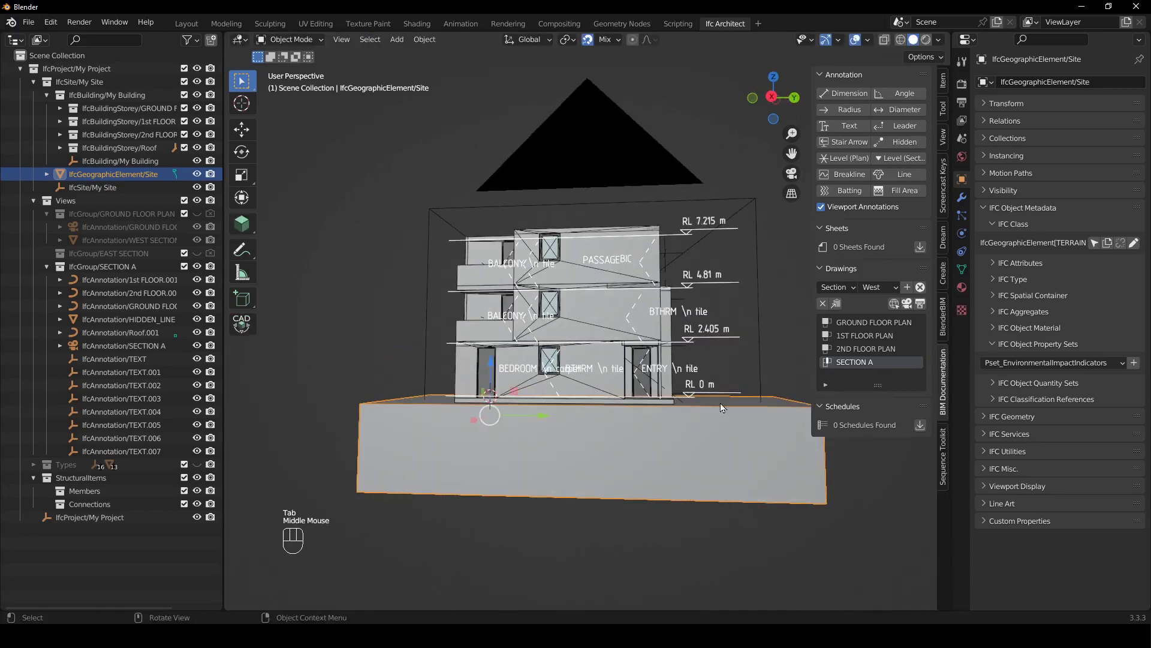
Update the IFC representation of the Site terrain block from its edited mesh and deselect it
{"action": "left_click", "coordinate": [732, 150]}
{"action": "middle_click_drag", "start_coordinate": [733, 150], "coordinate": [686, 172]}
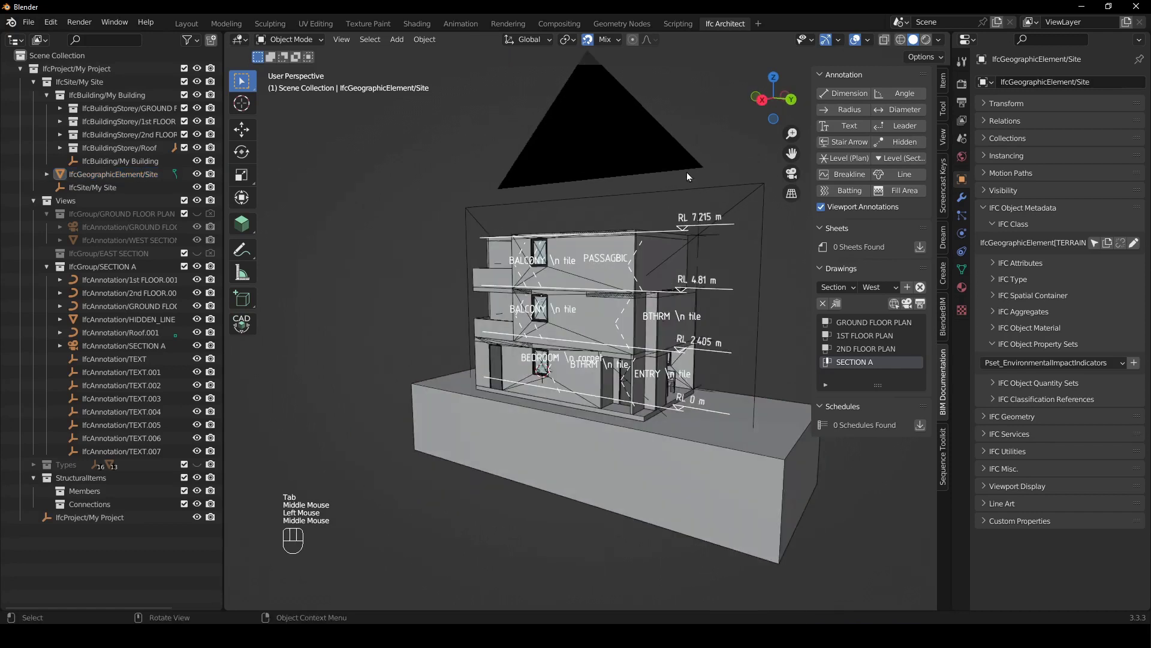
{"action": "left_click", "coordinate": [747, 464]}
{"action": "left_click", "coordinate": [962, 269]}
{"action": "left_click", "coordinate": [1047, 493]}
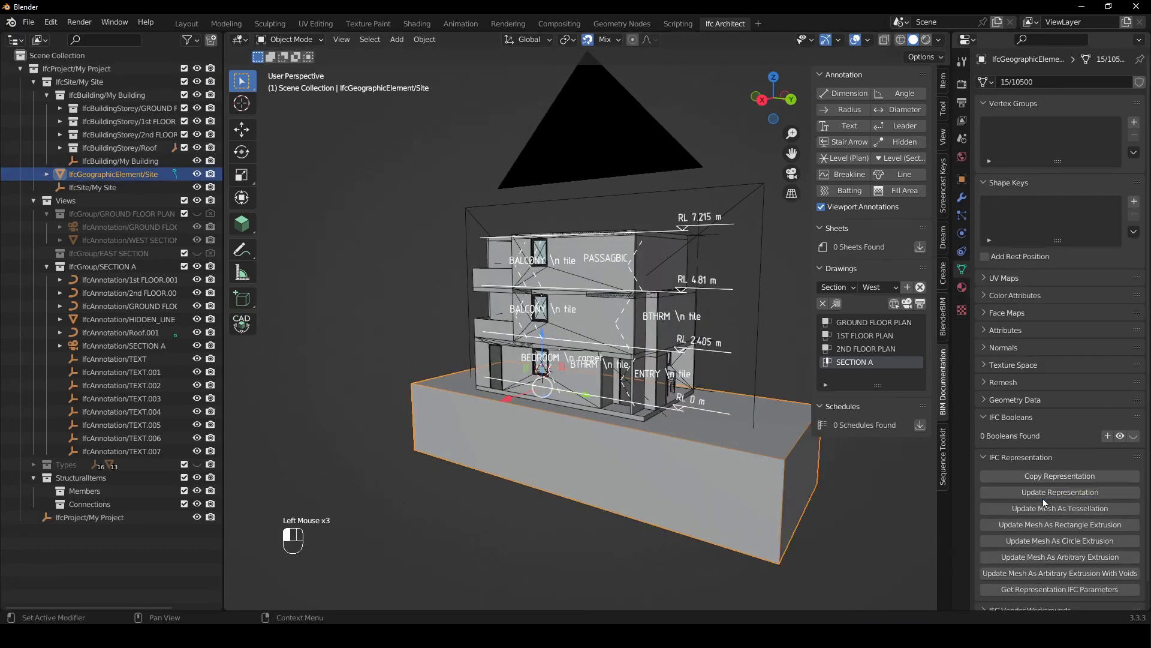
{"action": "left_click", "coordinate": [828, 544]}
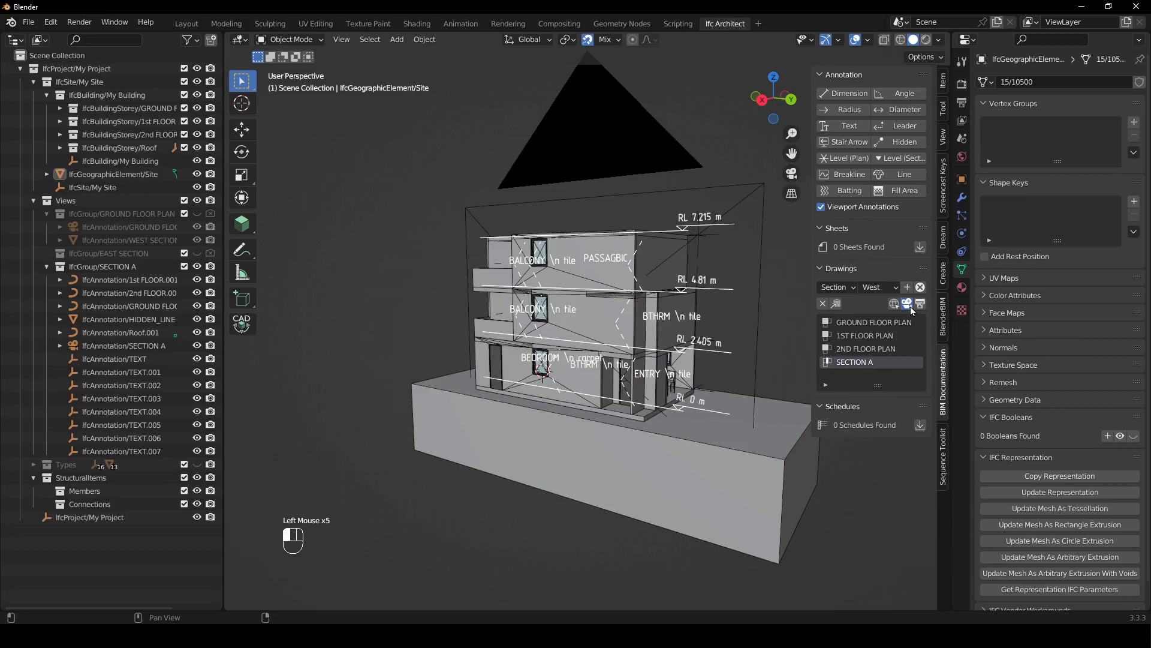
Activate the SECTION A view, regenerate its drawing, and return to Blender after reviewing the SVG in the browser
{"action": "left_click", "coordinate": [911, 307]}
{"action": "scroll", "coordinate": [624, 193], "scroll_direction": "down", "scroll_amount": 2}
{"action": "left_click", "coordinate": [684, 146]}
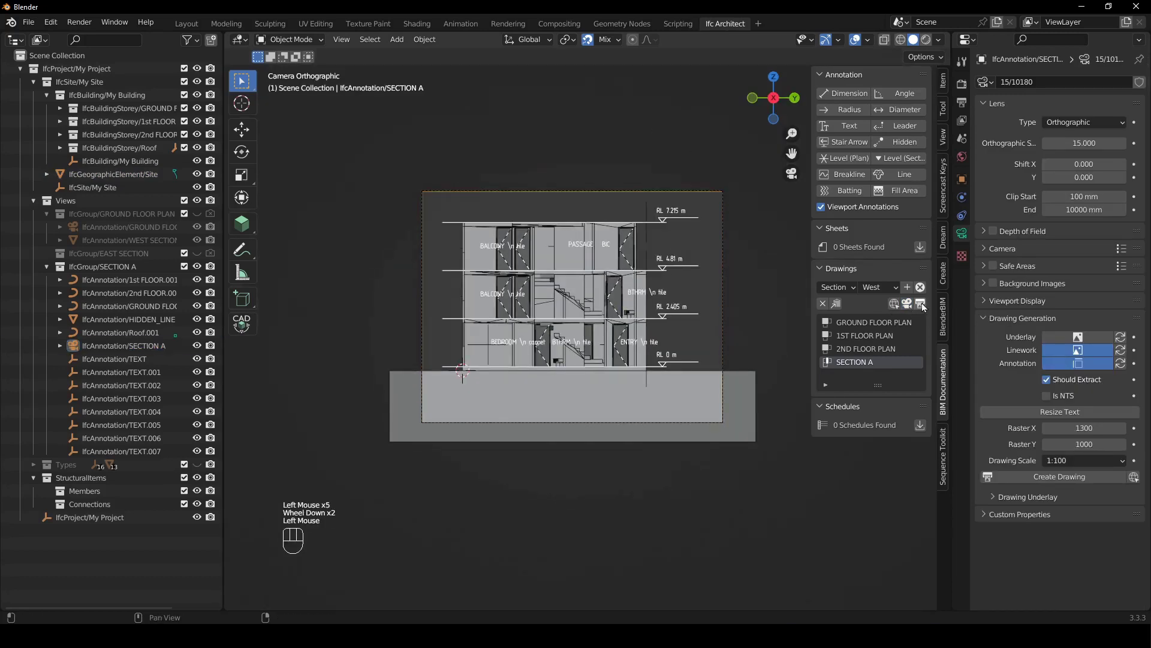
{"action": "left_click", "coordinate": [543, 144]}
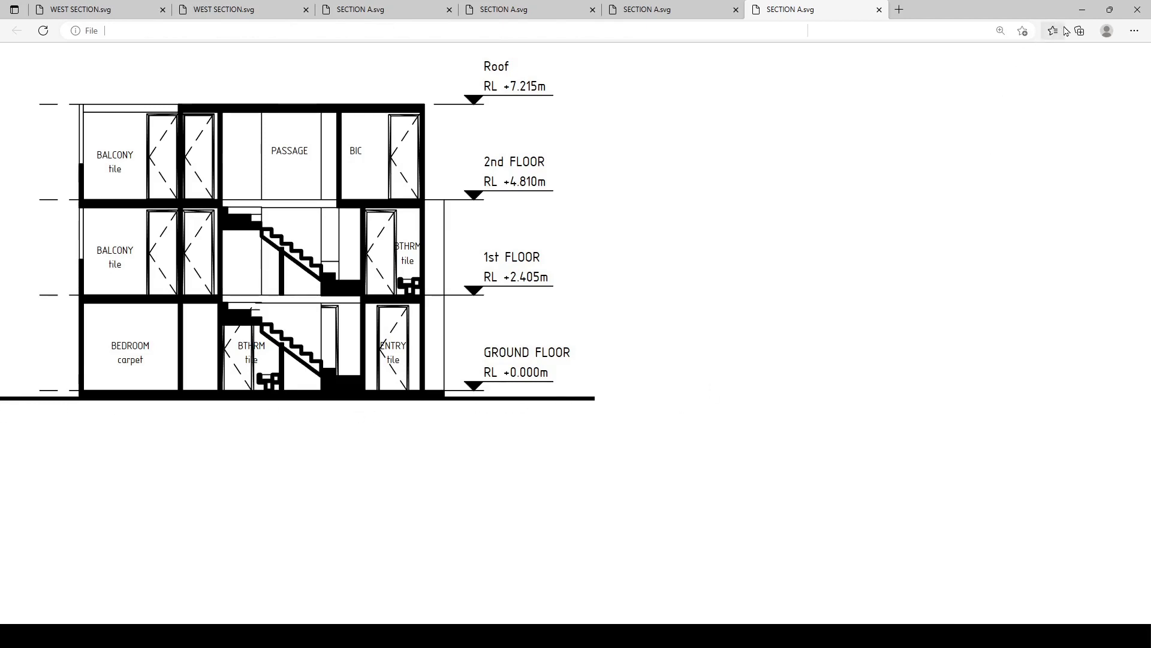
{"action": "left_click", "coordinate": [1081, 12]}
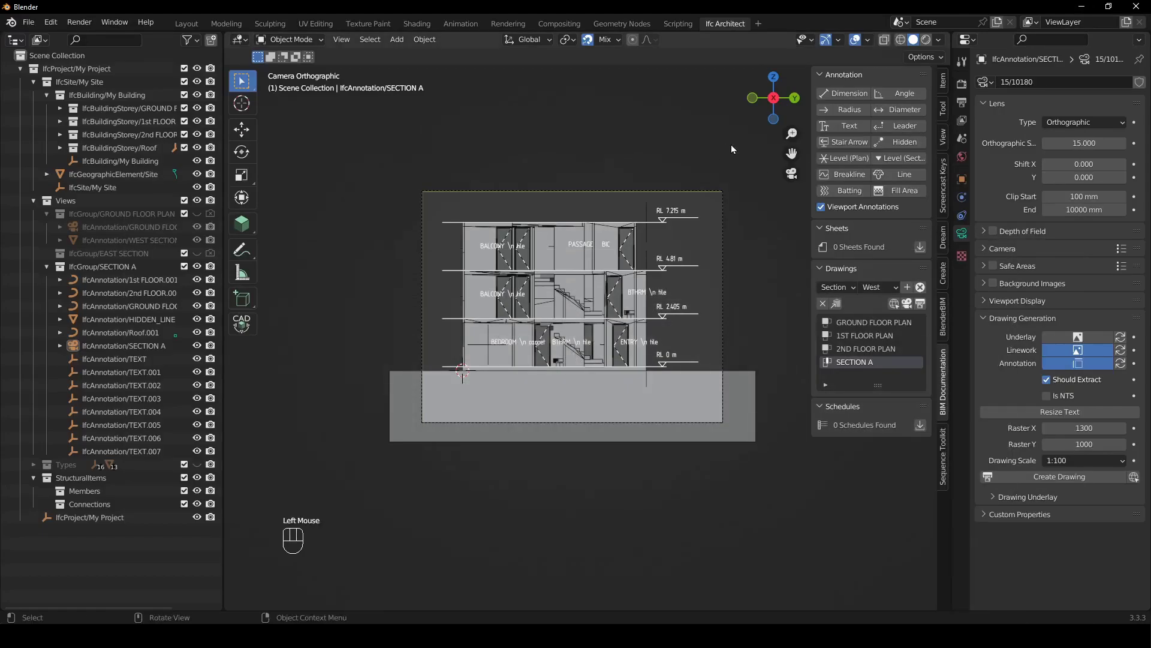
Add a text annotation beside the ground floor level marker and move it down onto the terrain's top line
{"action": "scroll", "coordinate": [660, 323], "scroll_direction": "up", "scroll_amount": 1}
{"action": "middle_click_drag", "start_coordinate": [660, 324], "coordinate": [599, 270], "text": "shift"}
{"action": "scroll", "coordinate": [599, 270], "scroll_direction": "up", "scroll_amount": 2}
{"action": "right_click_drag", "start_coordinate": [724, 430], "coordinate": [708, 456], "text": "shift"}
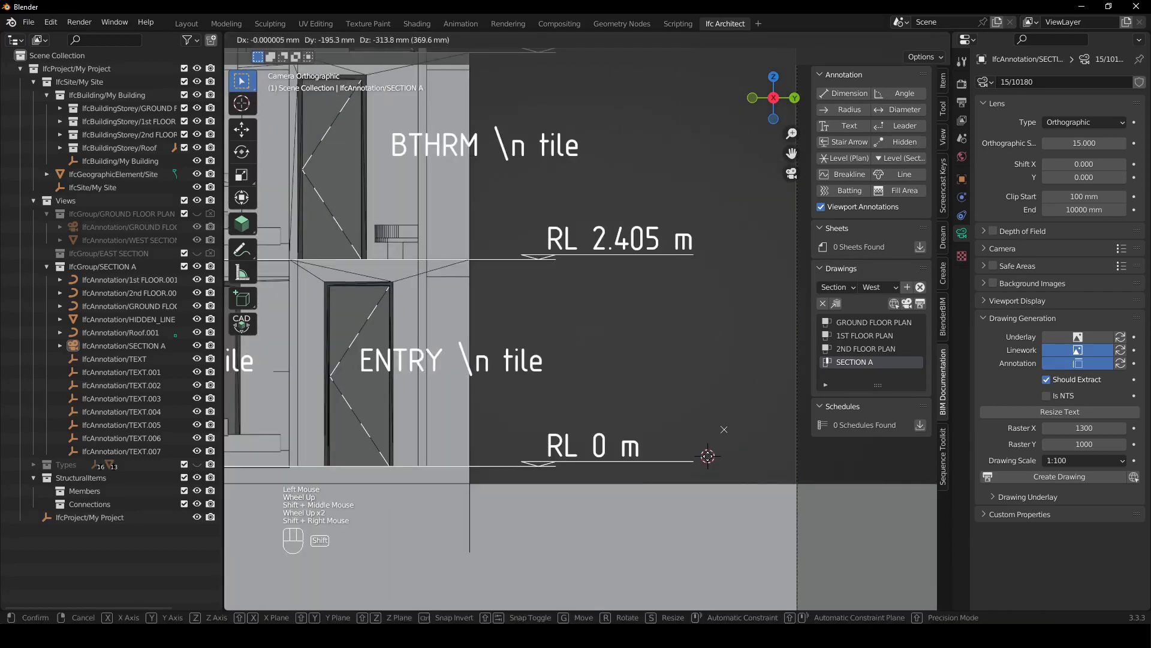
{"action": "left_click", "coordinate": [845, 126]}
{"action": "key", "text": "g"}
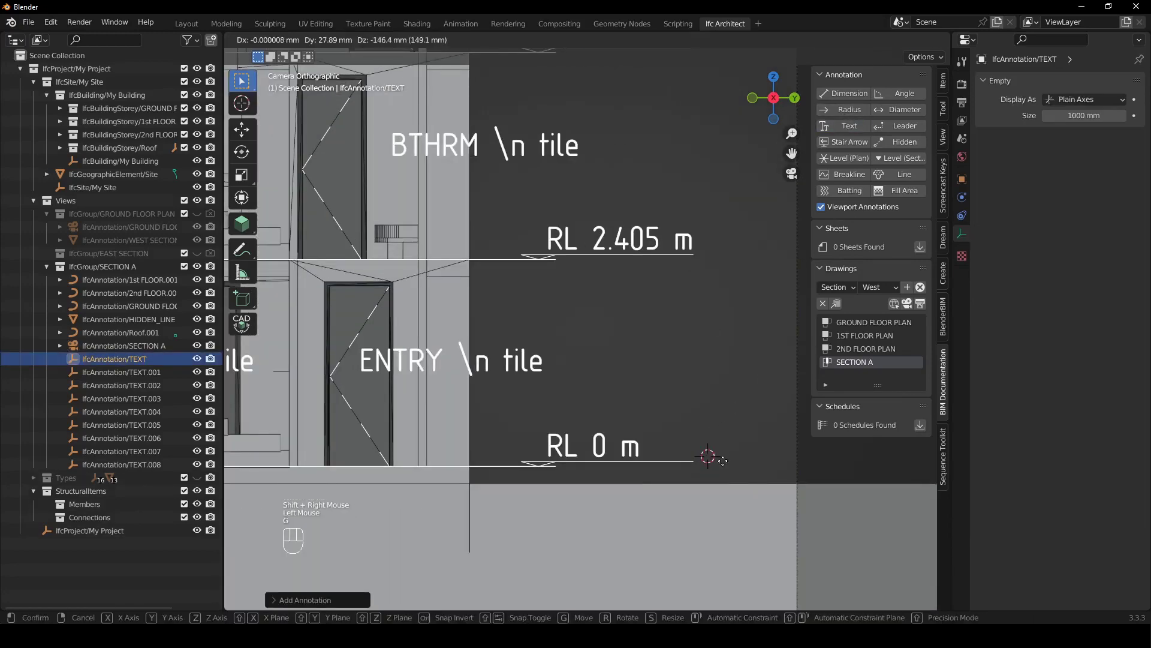
{"action": "left_click", "coordinate": [723, 461]}
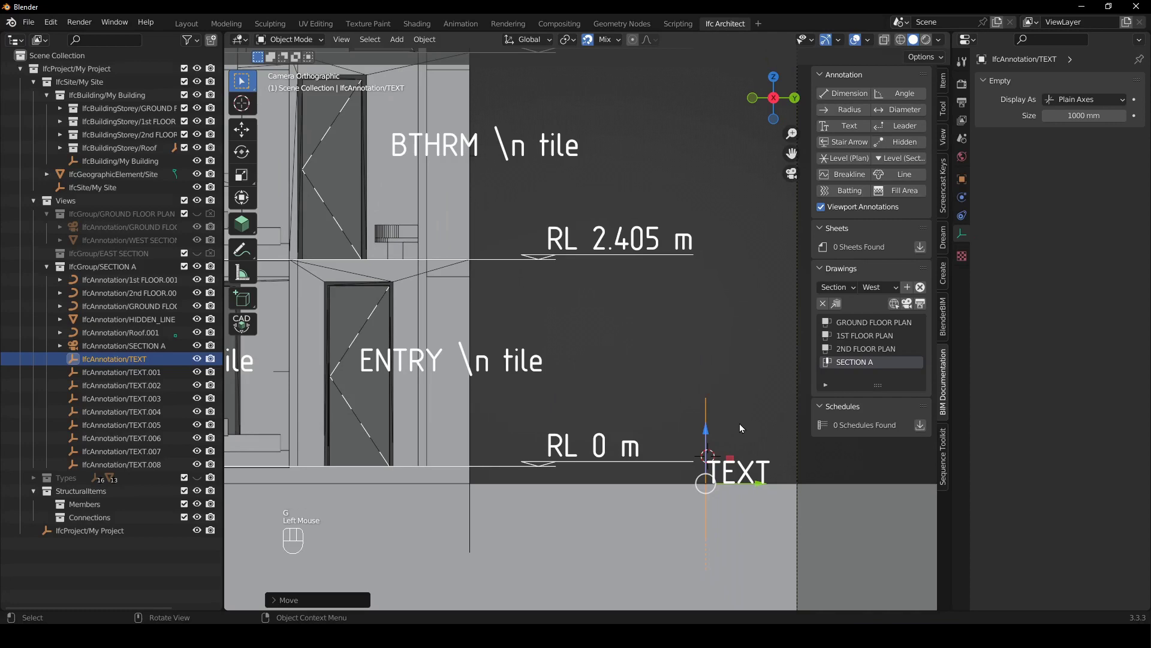
Raise the new text annotation 50 mm along Z above the ground line
{"action": "key", "text": "g"}
{"action": "key", "text": "z"}
{"action": "key", "text": "KP_5"}
{"action": "key", "text": "KP_0"}
{"action": "key", "text": "Return"}
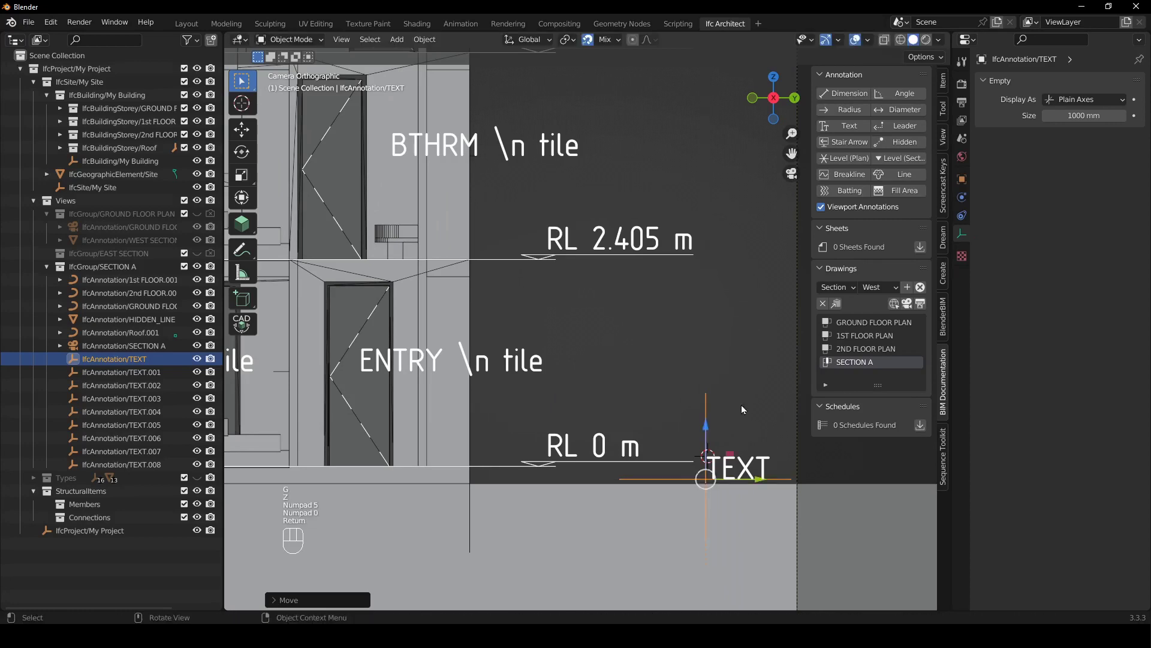
Change the new annotation's IFC text literal to "NGL" and apply the edit
{"action": "left_click", "coordinate": [962, 179]}
{"action": "scroll", "coordinate": [1038, 462], "scroll_direction": "down", "scroll_amount": 4}
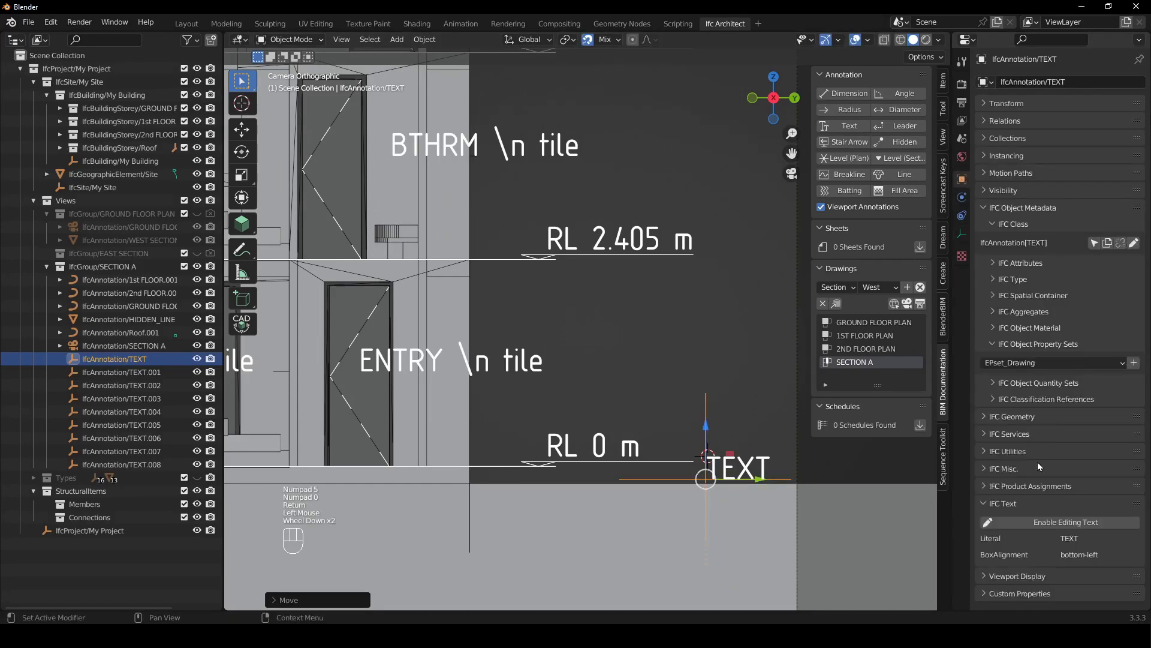
{"action": "left_click", "coordinate": [1056, 523]}
{"action": "left_click", "coordinate": [1062, 540]}
{"action": "key", "text": "shift"}
{"action": "type", "text": "NG"}
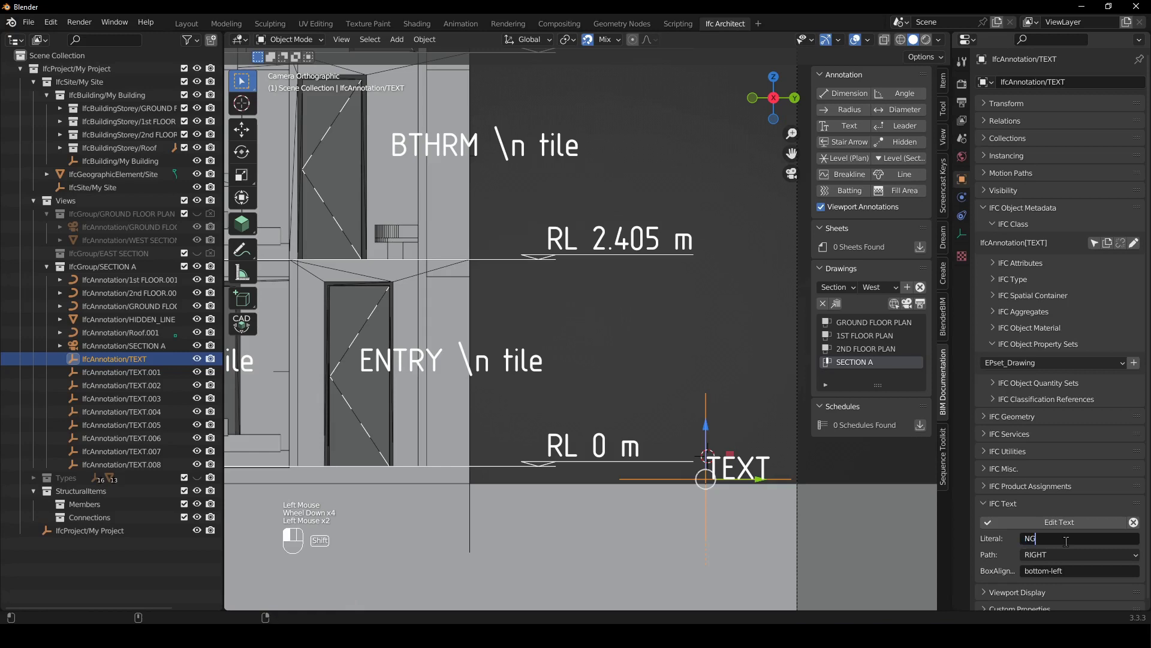
{"action": "type", "text": "L"}
{"action": "left_click", "coordinate": [1084, 526]}
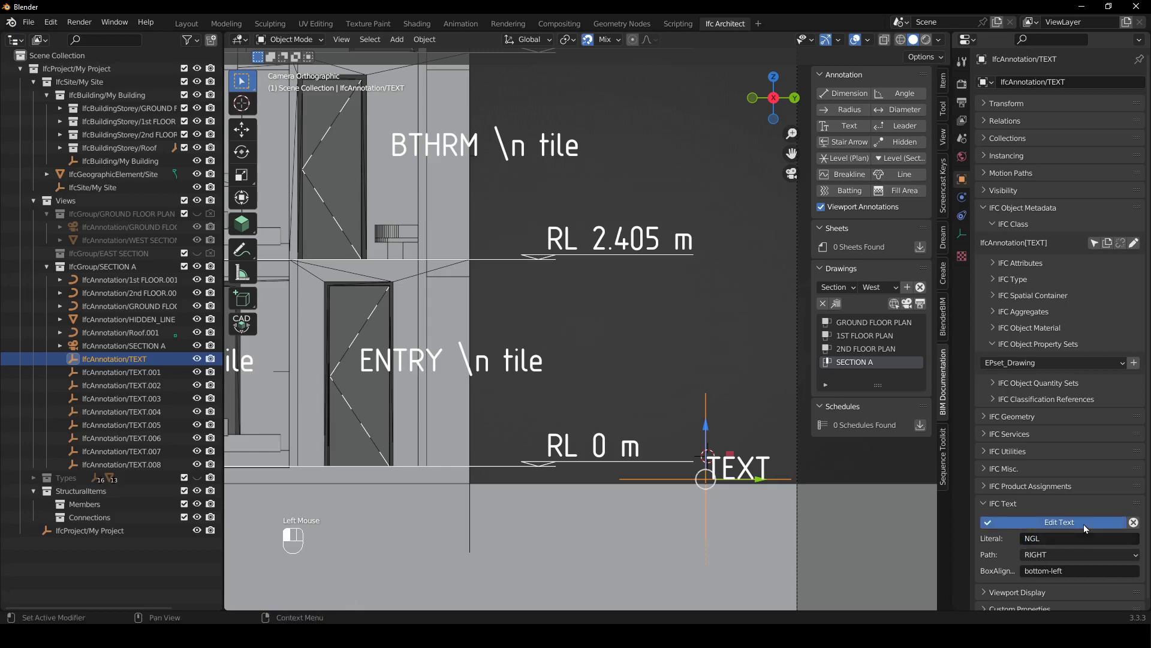
Duplicate the NGL label along Y to the opposite end of the ground line, just inside the section frame
{"action": "scroll", "coordinate": [708, 361], "scroll_direction": "down", "scroll_amount": 3}
{"action": "middle_click_drag", "start_coordinate": [727, 365], "coordinate": [672, 480], "text": "shift"}
{"action": "scroll", "coordinate": [730, 467], "scroll_direction": "down", "scroll_amount": 1}
{"action": "key", "text": "shift+d"}
{"action": "key", "text": "y"}
{"action": "left_click", "coordinate": [462, 358]}
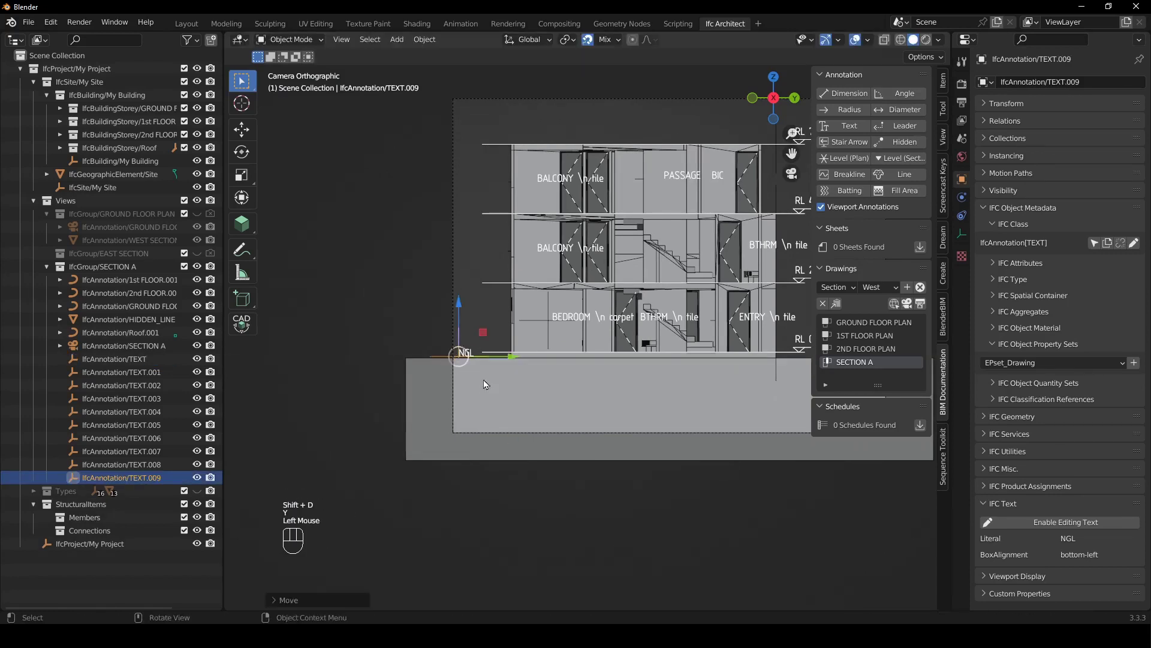
Move the original NGL label along Y closer to the section frame's edge and deselect it
{"action": "middle_click_drag", "start_coordinate": [462, 358], "coordinate": [437, 398], "text": "shift"}
{"action": "scroll", "coordinate": [707, 360], "scroll_direction": "up", "scroll_amount": 3}
{"action": "middle_click_drag", "start_coordinate": [718, 355], "coordinate": [573, 353], "text": "shift"}
{"action": "left_click", "coordinate": [583, 318]}
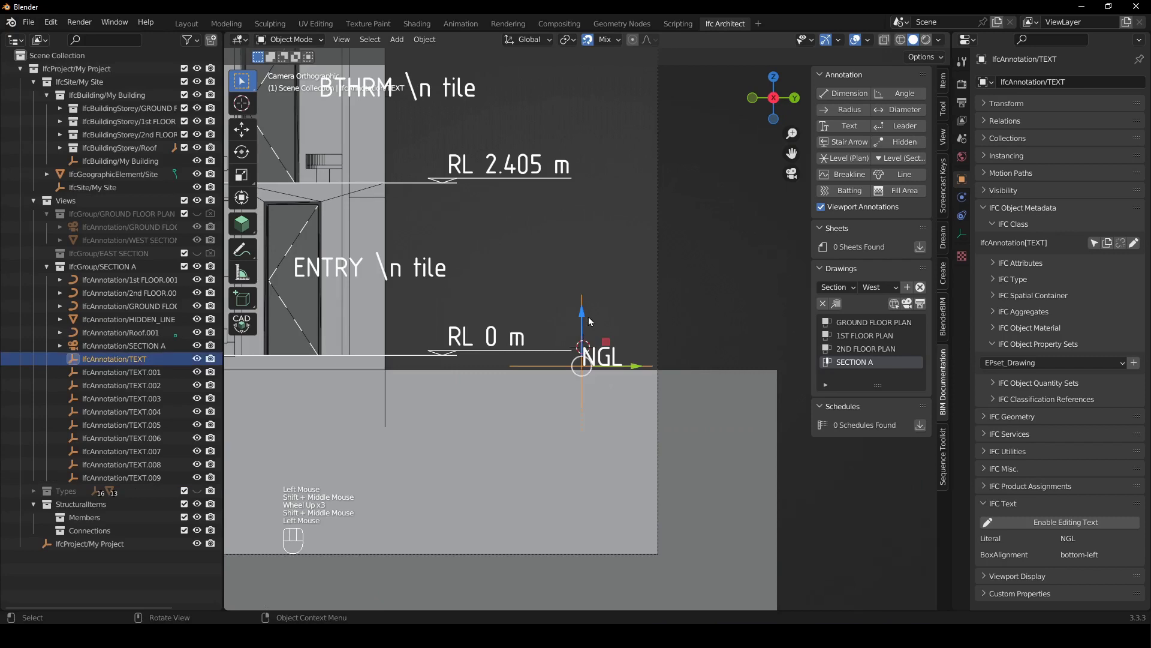
{"action": "key", "text": "g"}
{"action": "key", "text": "x"}
{"action": "key", "text": "y"}
{"action": "left_click", "coordinate": [612, 268]}
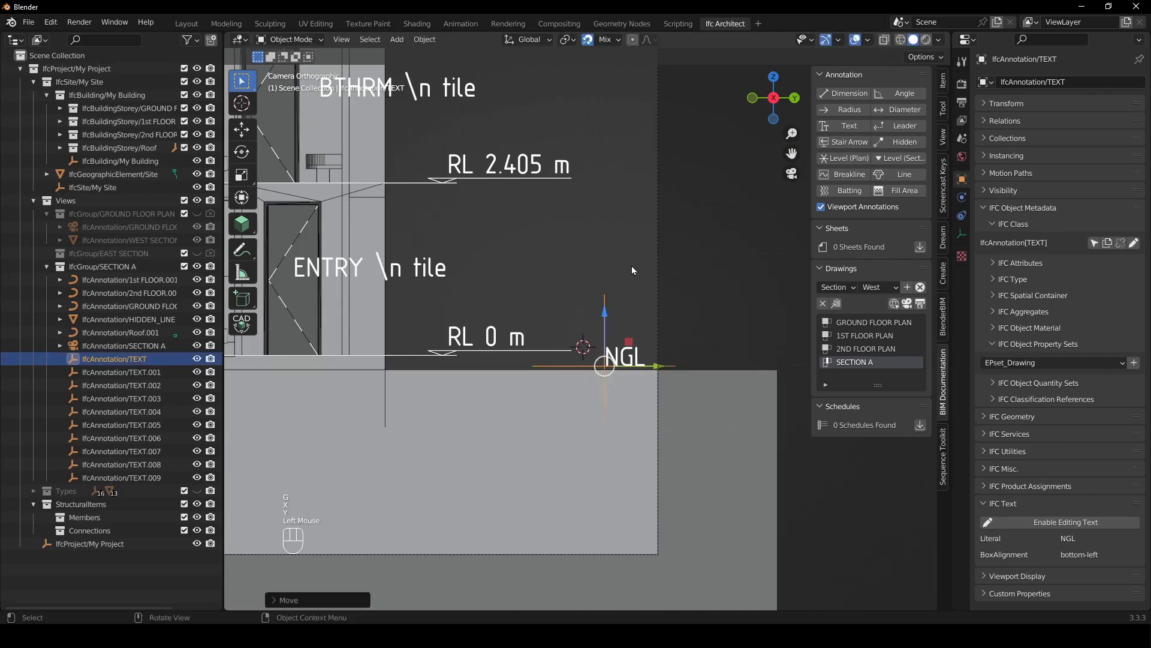
{"action": "left_click", "coordinate": [633, 270]}
Activate the SECTION A drawing view again
{"action": "left_click", "coordinate": [906, 306]}
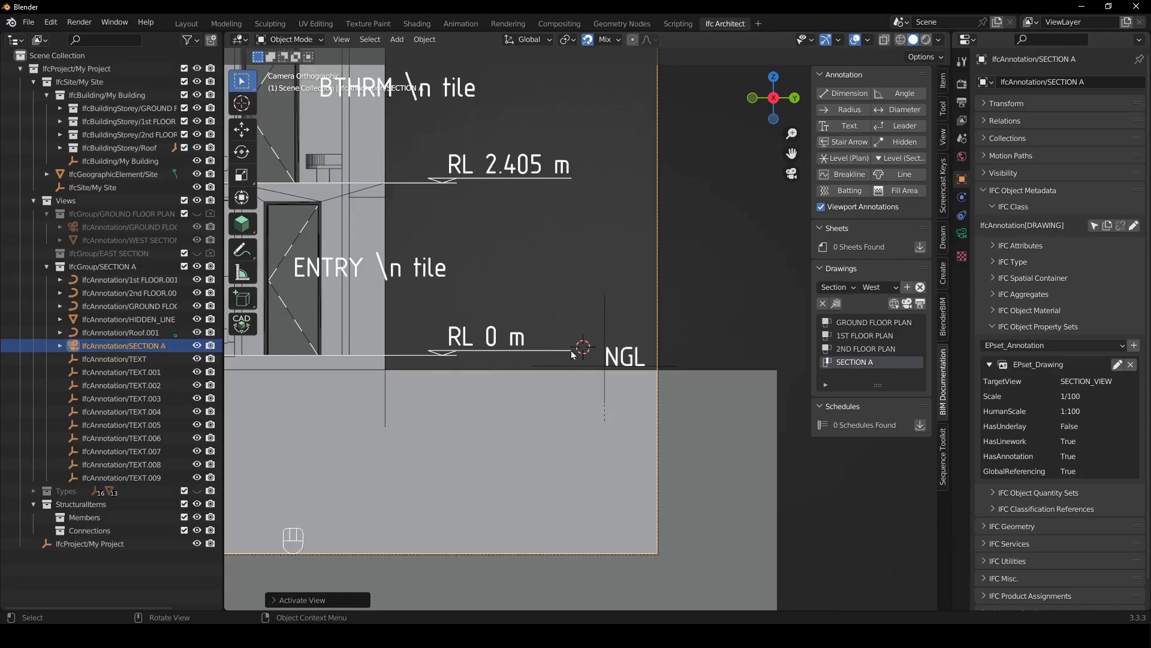
{"action": "scroll", "coordinate": [530, 358], "scroll_direction": "down", "scroll_amount": 3}
{"action": "middle_click_drag", "start_coordinate": [437, 355], "coordinate": [559, 382], "text": "shift"}
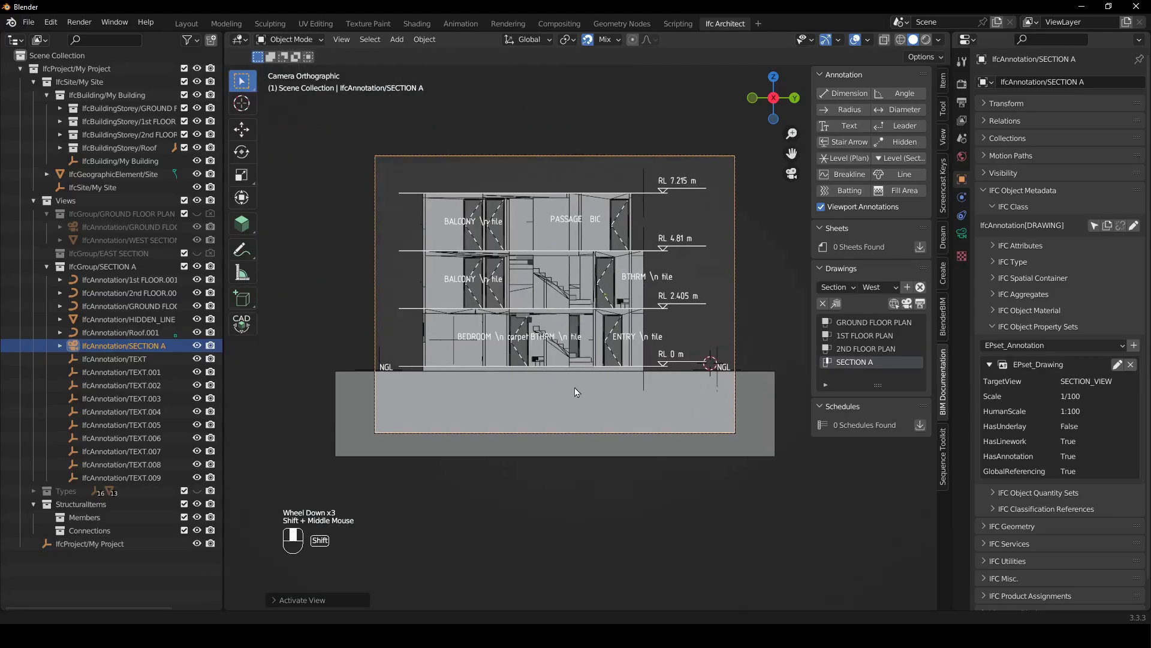
Assign an IfcMaterial with the Unknown material to the 1st floor stair flight
{"action": "scroll", "coordinate": [559, 382], "scroll_direction": "up", "scroll_amount": 2}
{"action": "left_click", "coordinate": [543, 399]}
{"action": "left_click", "coordinate": [961, 269]}
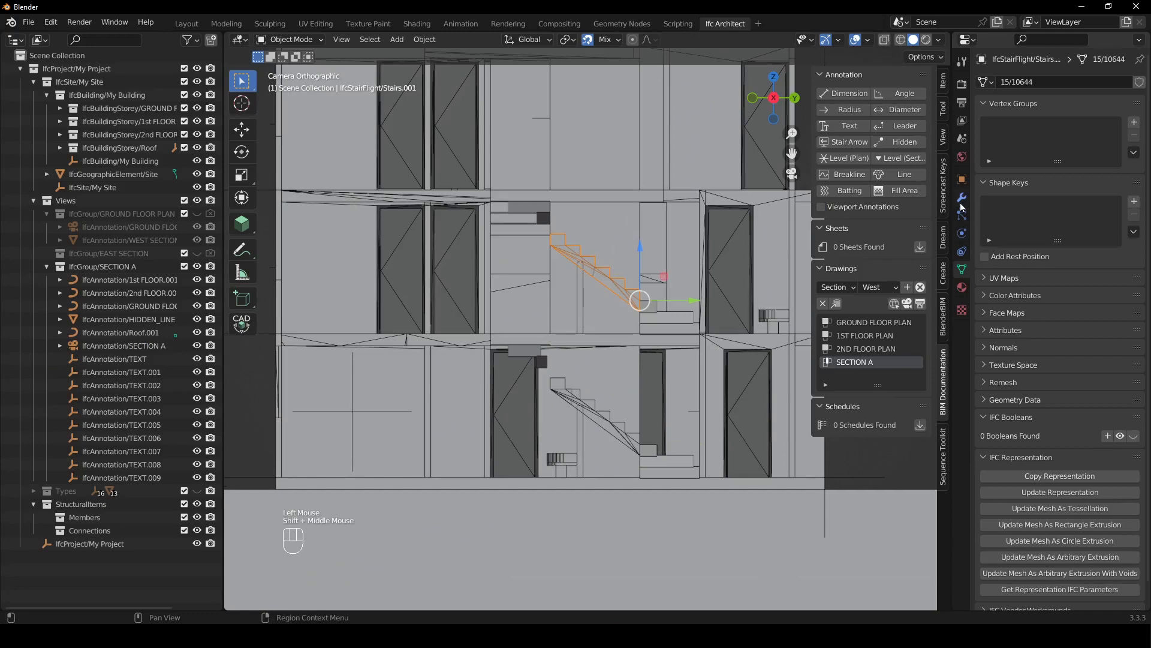
{"action": "left_click", "coordinate": [962, 180]}
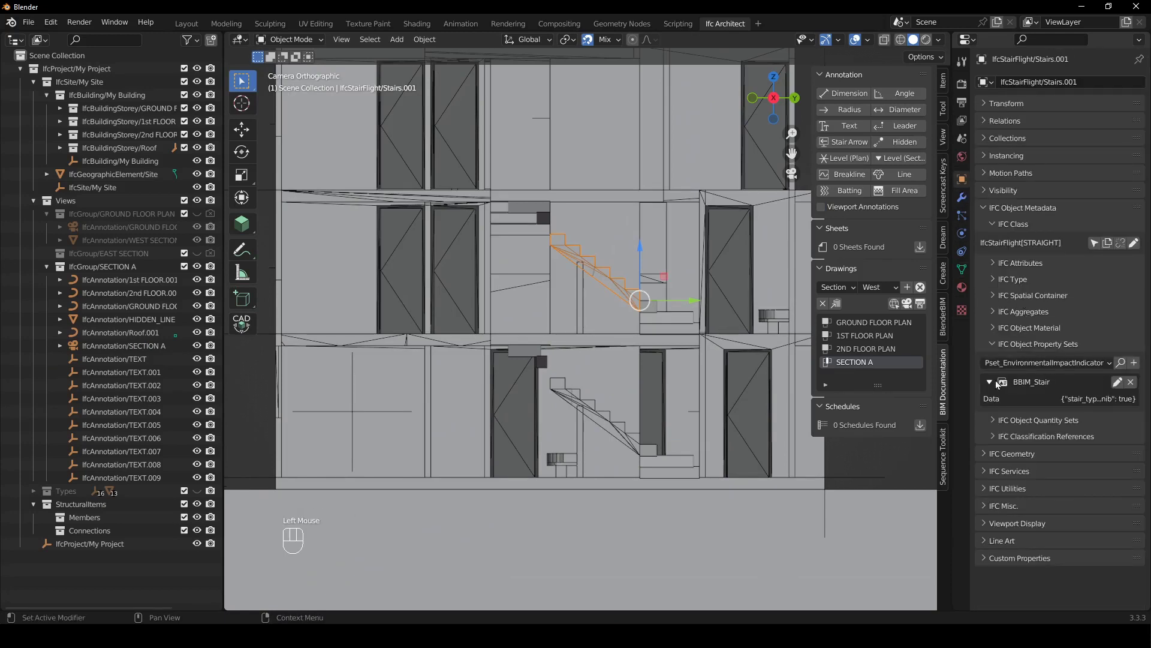
{"action": "left_click", "coordinate": [1023, 334]}
{"action": "left_click", "coordinate": [1017, 346]}
{"action": "left_click", "coordinate": [1088, 347]}
{"action": "left_click", "coordinate": [1134, 346]}
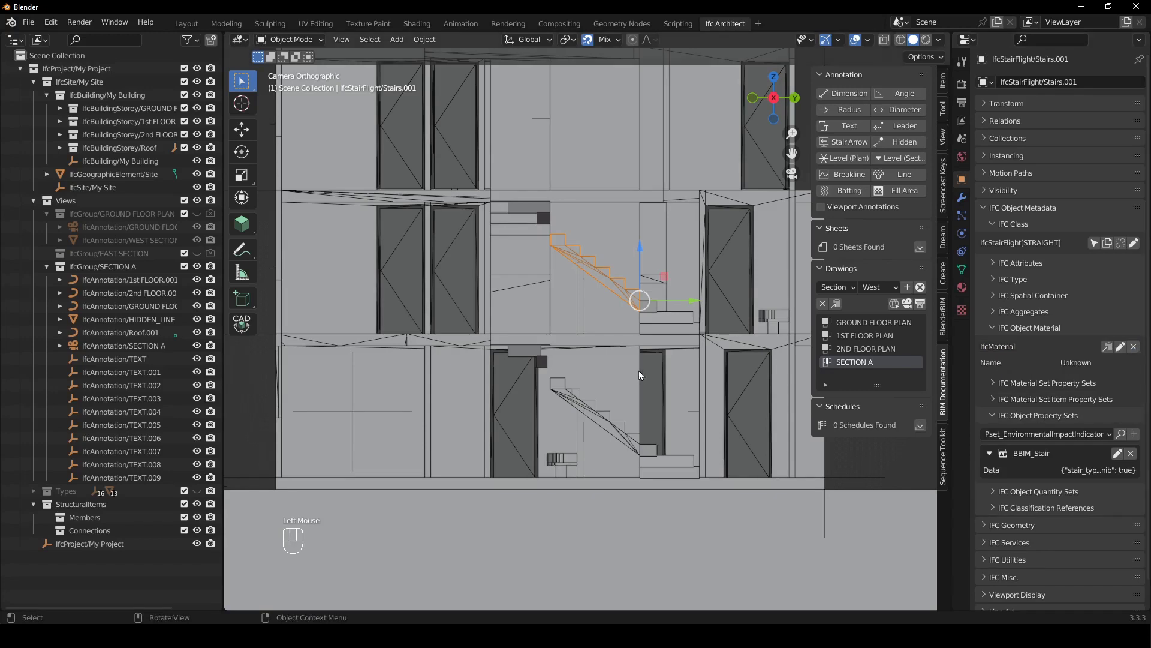
Assign the Unknown IfcMaterial to the ground floor stair flight, regenerate the SECTION A drawing, and return to Blender
{"action": "left_click", "coordinate": [603, 418]}
{"action": "left_click", "coordinate": [1136, 353]}
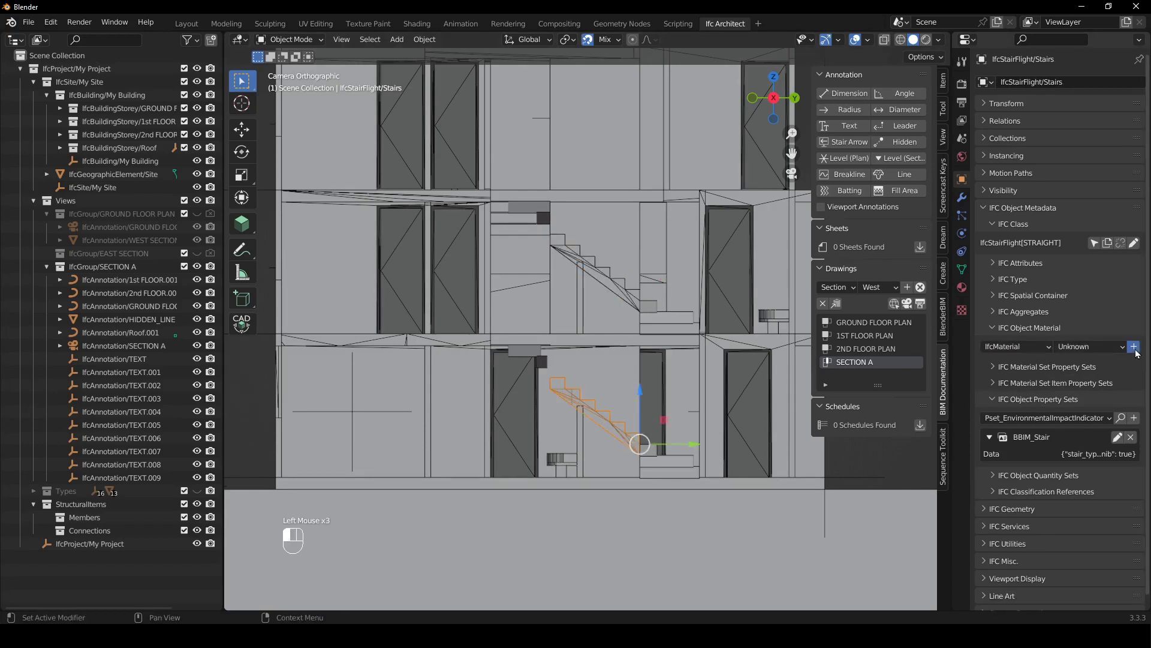
{"action": "left_click", "coordinate": [922, 306]}
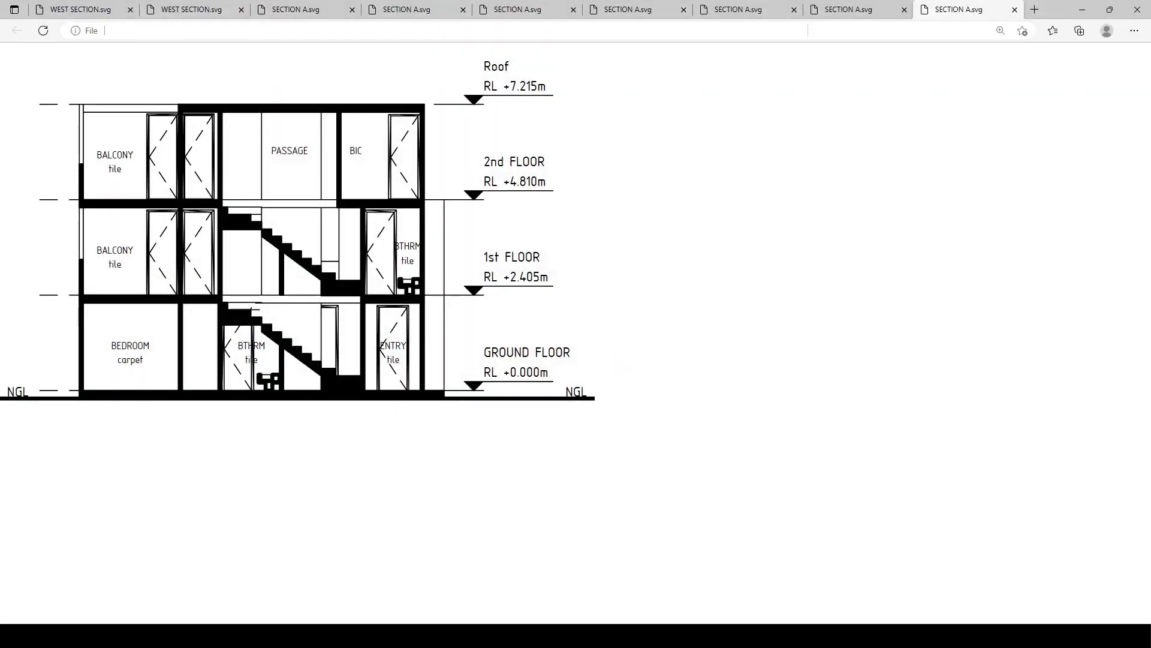
{"action": "left_click", "coordinate": [748, 636]}
Edit the 1st floor stair flight's IFC stair parameters and set its top slab depth to 0
{"action": "middle_click_drag", "start_coordinate": [597, 372], "coordinate": [572, 395], "text": "shift"}
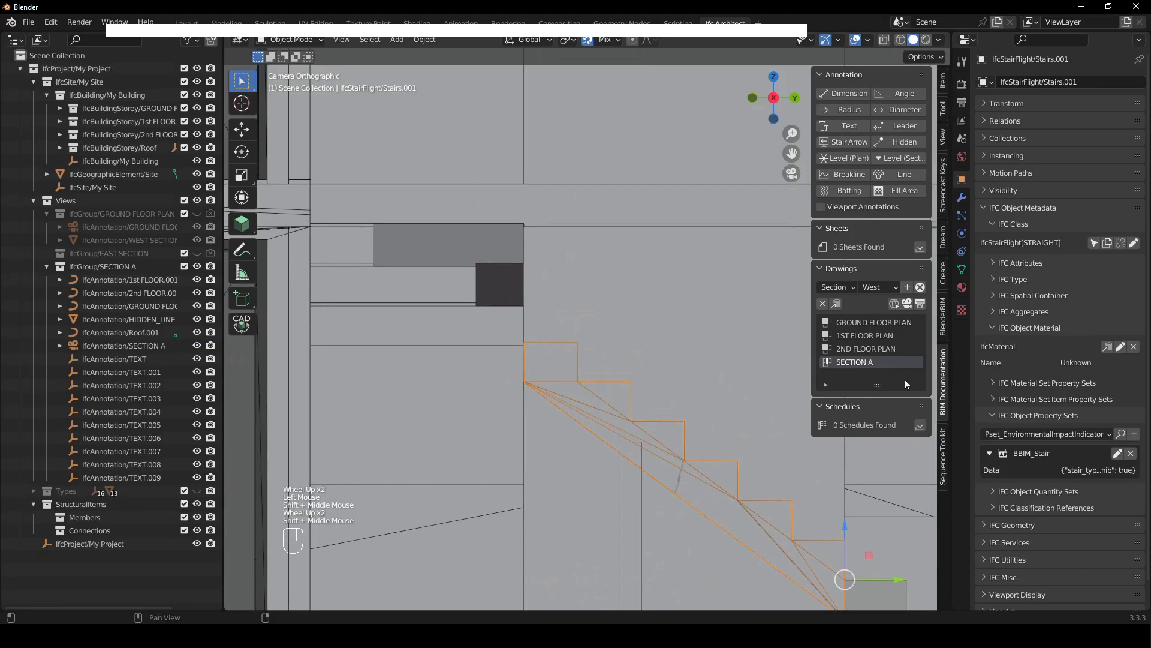
{"action": "left_click", "coordinate": [962, 197]}
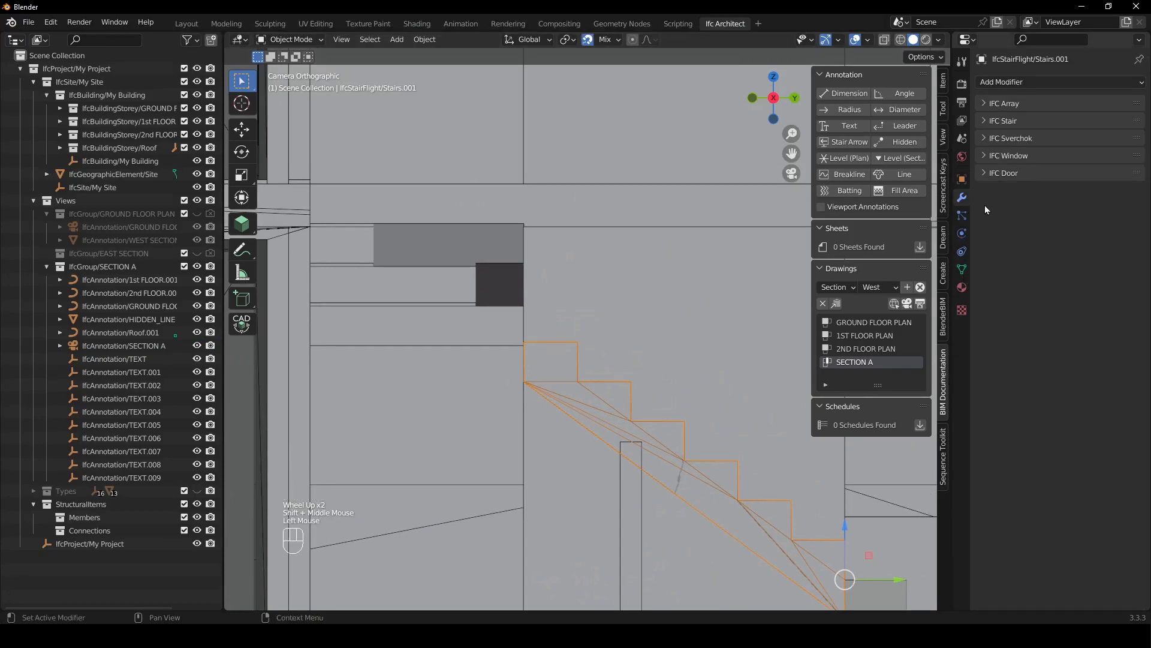
{"action": "left_click", "coordinate": [986, 122]}
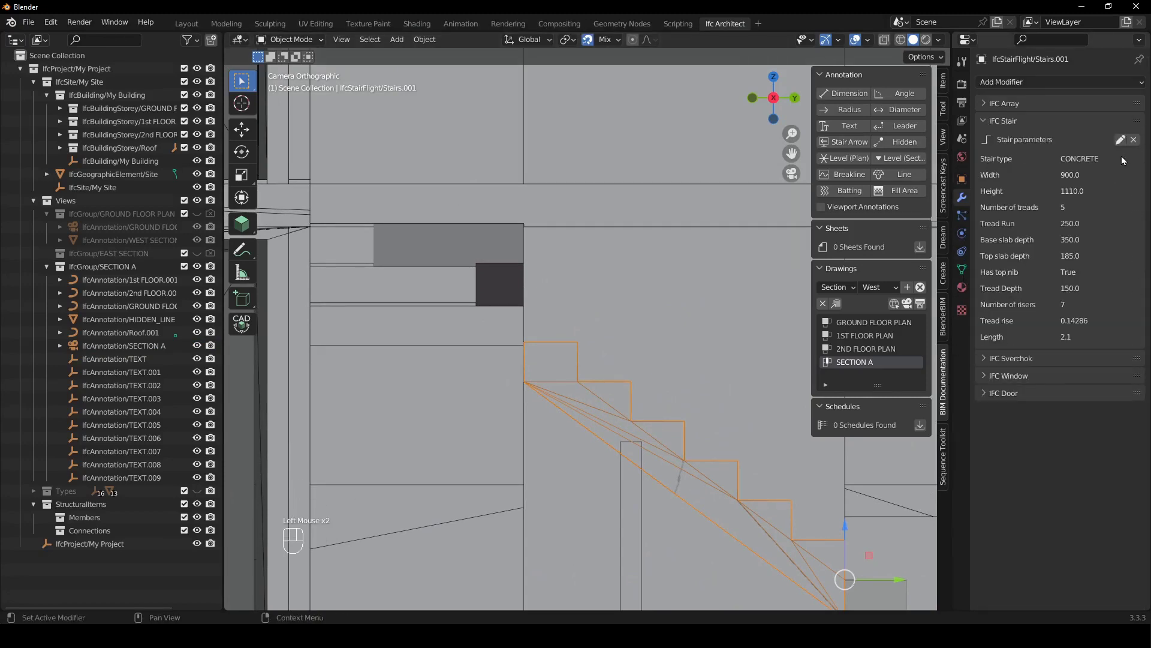
{"action": "left_click", "coordinate": [1119, 140]}
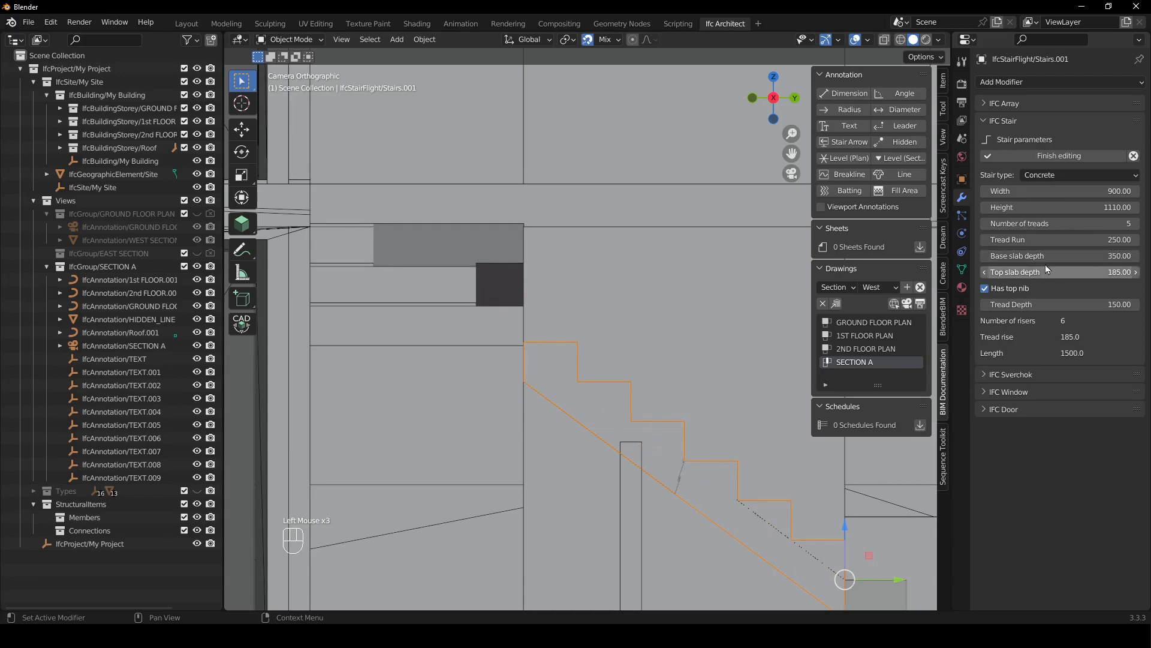
{"action": "left_click_drag", "start_coordinate": [1055, 271], "coordinate": [1019, 272]}
{"action": "left_click", "coordinate": [1090, 273]}
{"action": "type", "text": "0"}
{"action": "key", "text": "Return"}
{"action": "scroll", "coordinate": [635, 433], "scroll_direction": "down", "scroll_amount": 5}
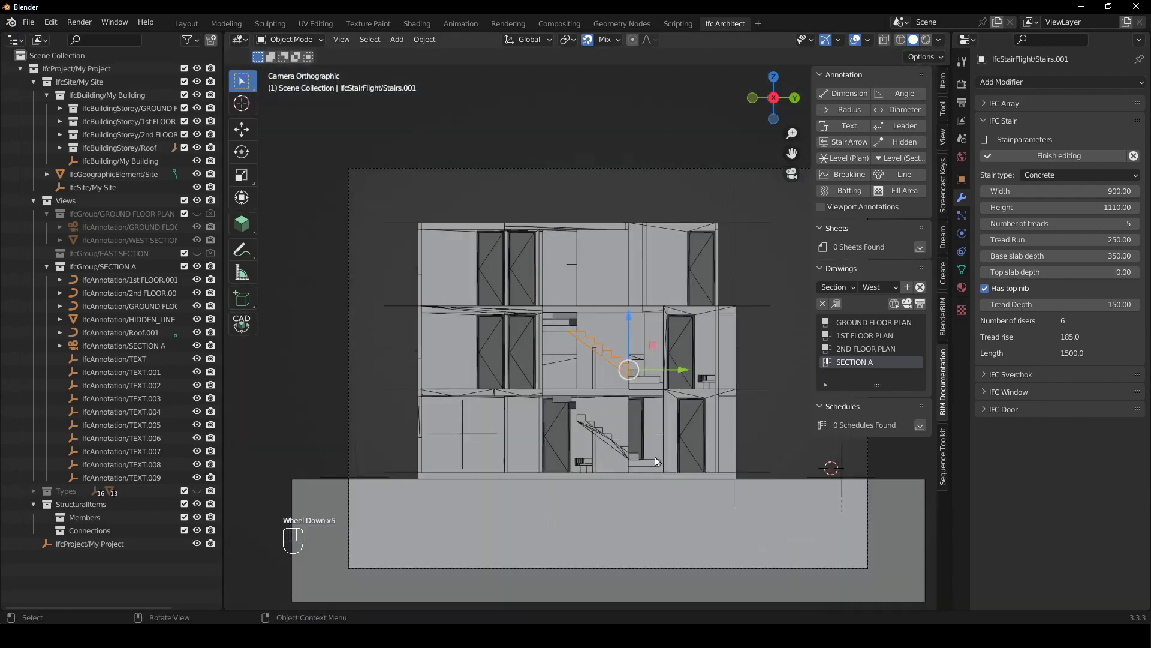
Update the IFC representation of the 1st floor stair flight
{"action": "left_click", "coordinate": [613, 445]}
{"action": "left_click", "coordinate": [600, 346]}
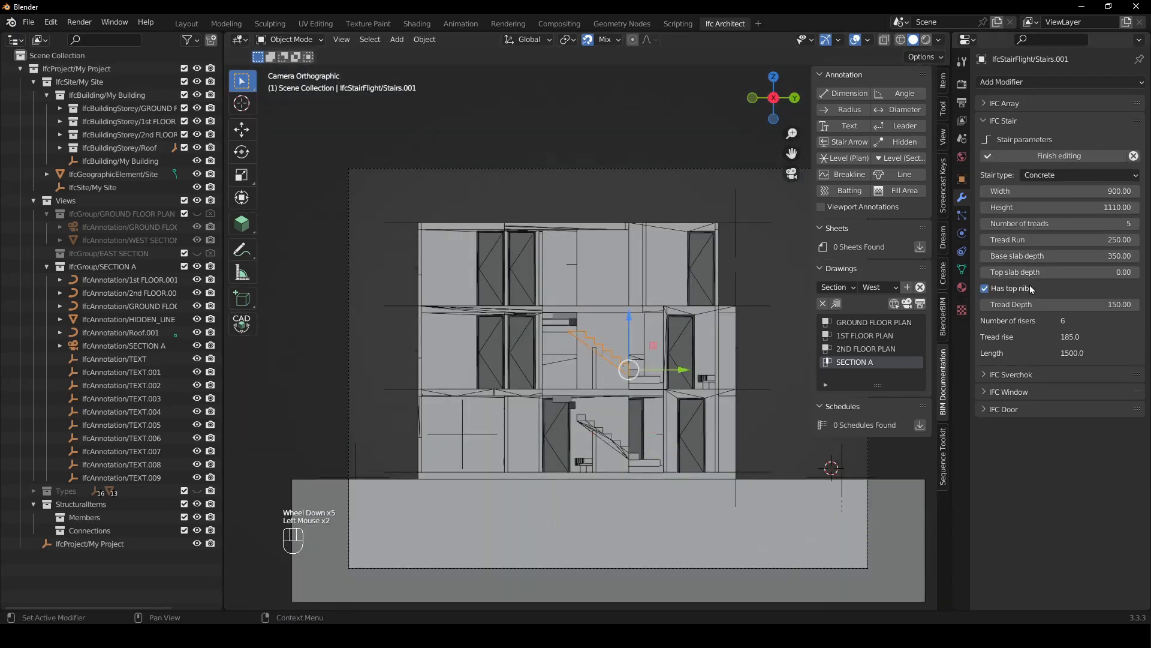
{"action": "left_click", "coordinate": [962, 269]}
{"action": "left_click", "coordinate": [1044, 493]}
Set the ground floor stair flight's top slab depth to 0 and finish editing its stair parameters
{"action": "left_click", "coordinate": [583, 433]}
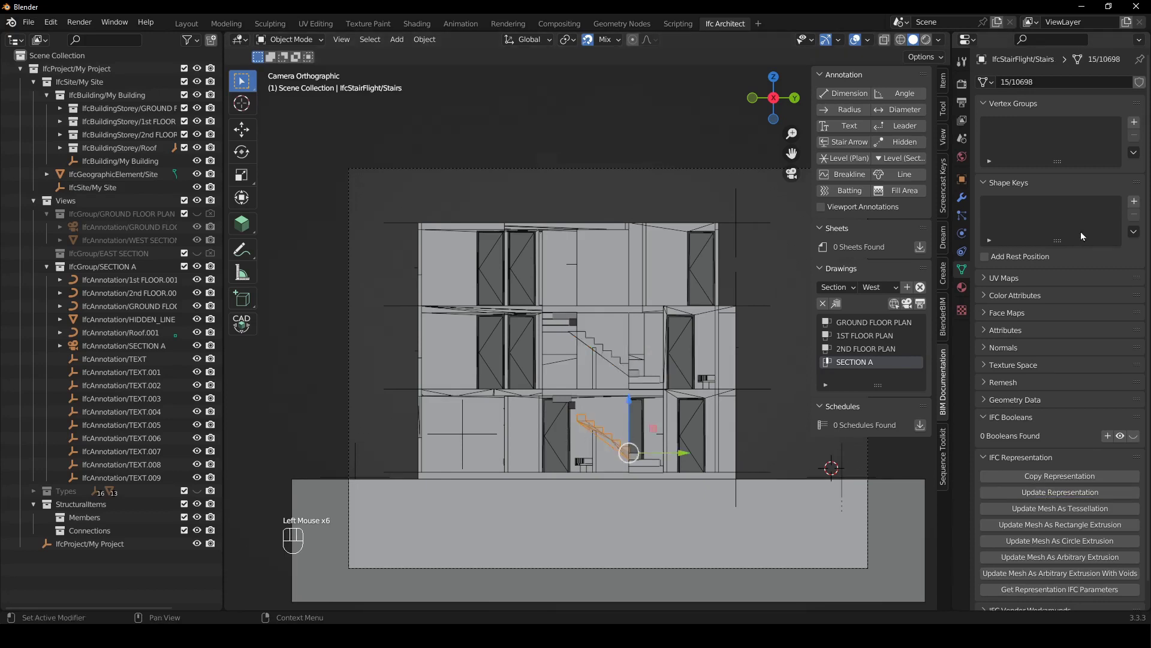
{"action": "left_click", "coordinate": [962, 198]}
{"action": "left_click", "coordinate": [1120, 140]}
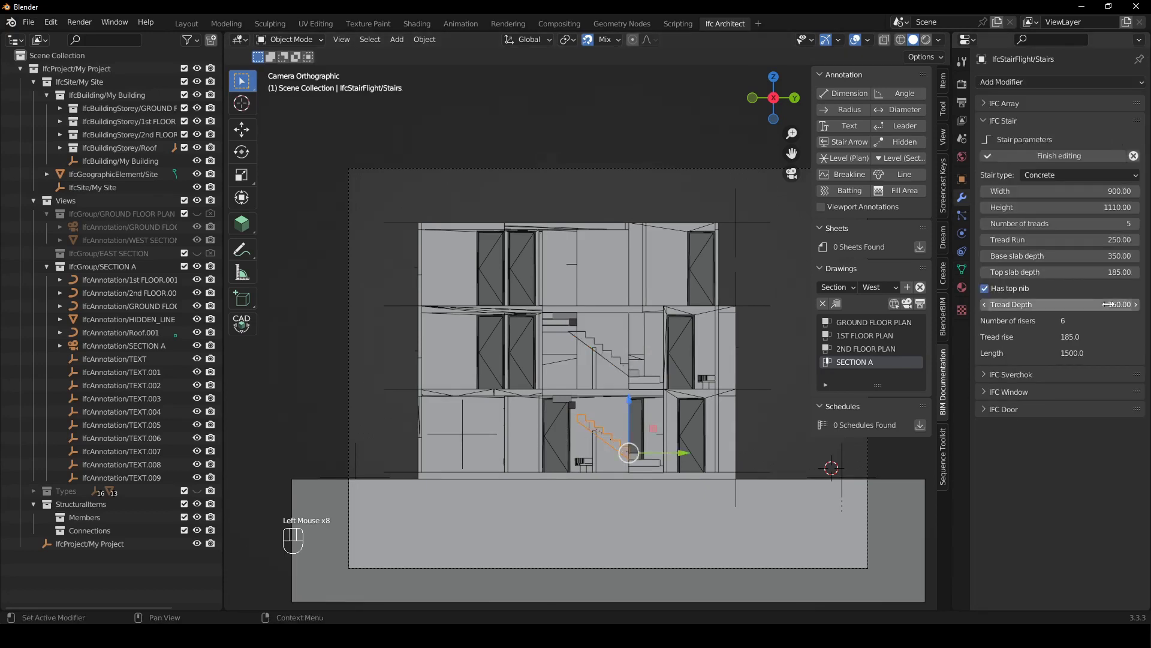
{"action": "left_click_drag", "start_coordinate": [1090, 273], "coordinate": [1019, 272]}
{"action": "left_click", "coordinate": [1089, 158]}
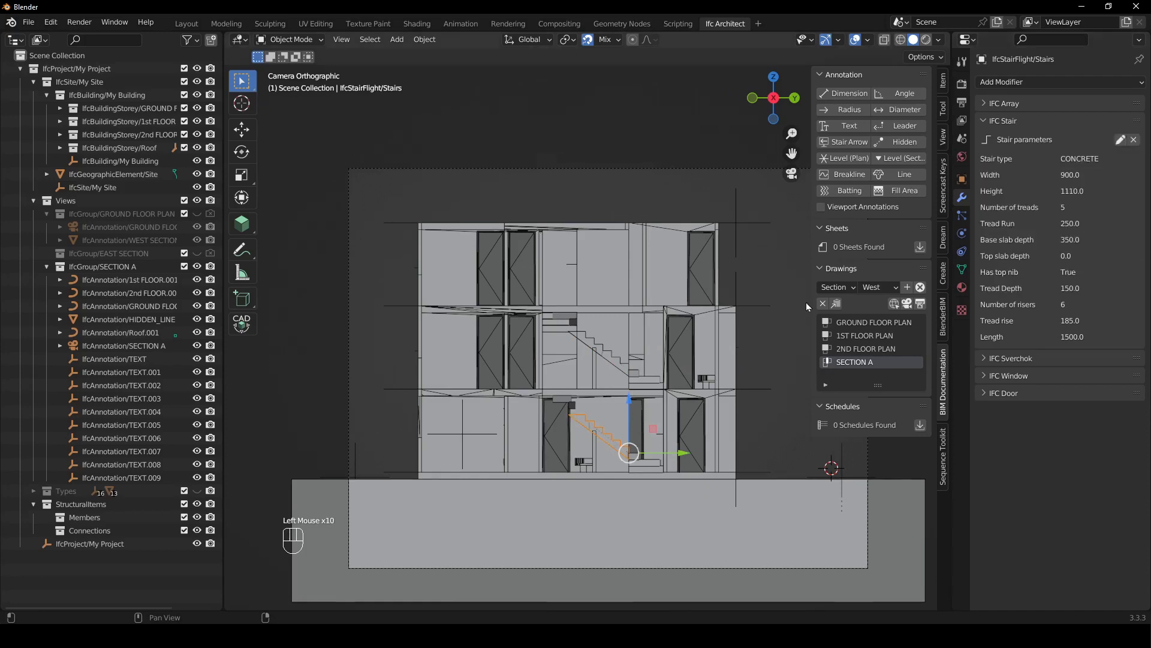
Update the IFC representation of the ground floor stair flight
{"action": "scroll", "coordinate": [806, 302], "scroll_direction": "up", "scroll_amount": 4}
{"action": "left_click", "coordinate": [962, 269]}
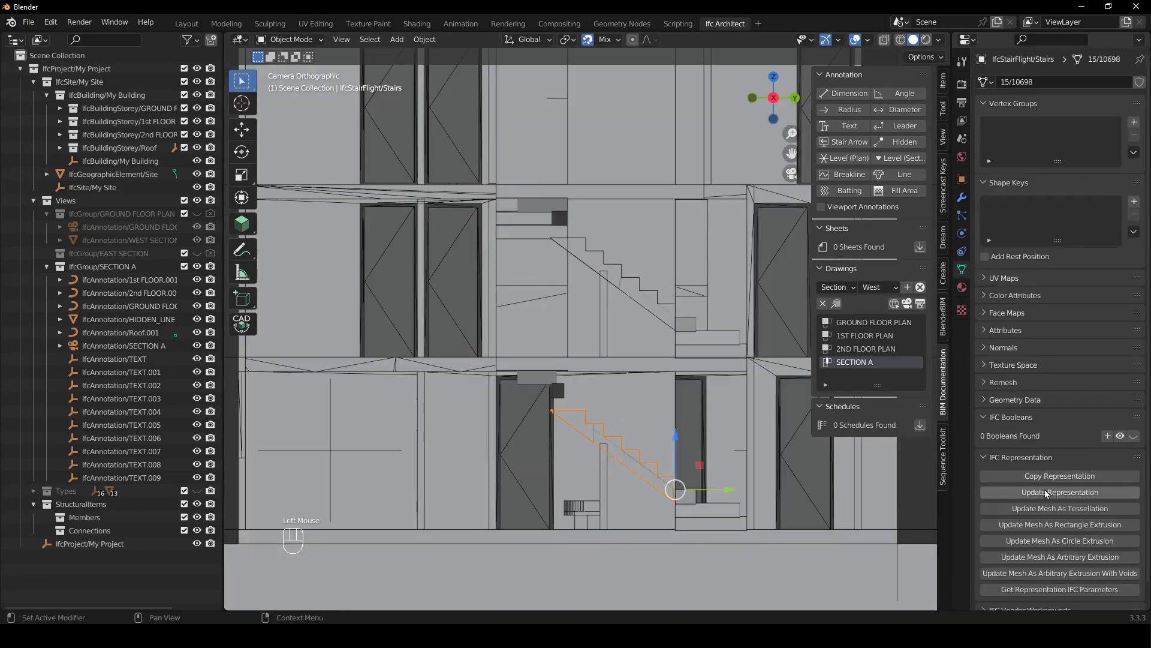
{"action": "left_click", "coordinate": [1045, 490]}
Deselect the stair flight, activate the SECTION A view, and regenerate its drawing
{"action": "scroll", "coordinate": [572, 166], "scroll_direction": "down", "scroll_amount": 3}
{"action": "middle_click_drag", "start_coordinate": [572, 166], "coordinate": [547, 194], "text": "shift"}
{"action": "left_click", "coordinate": [547, 194]}
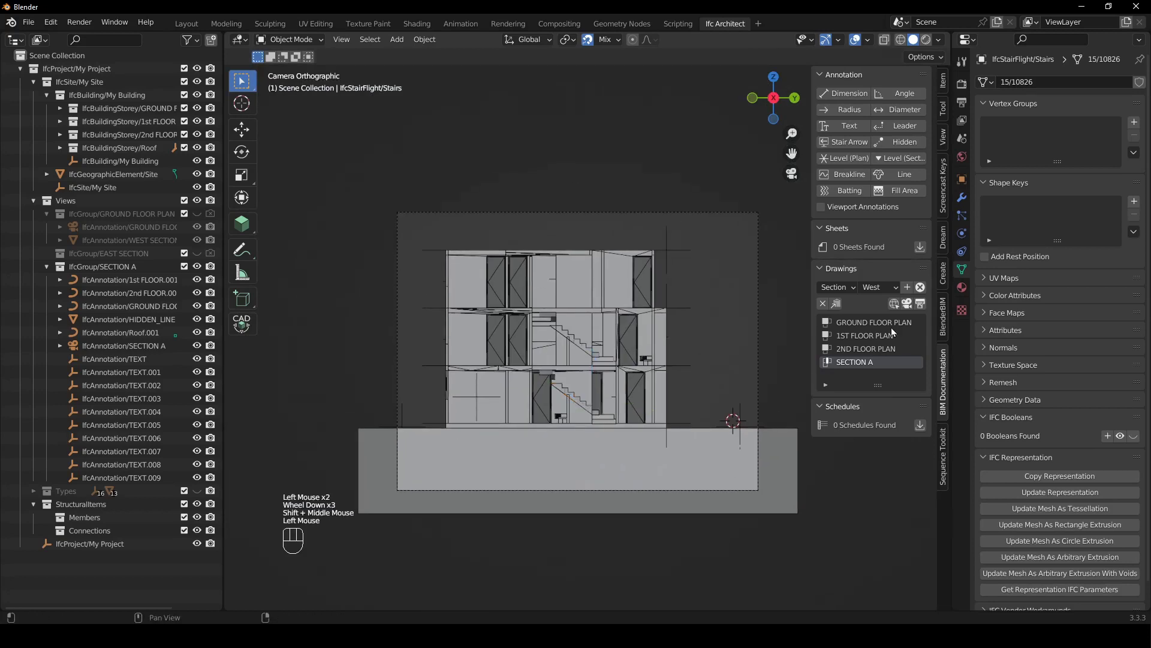
{"action": "left_click", "coordinate": [907, 304]}
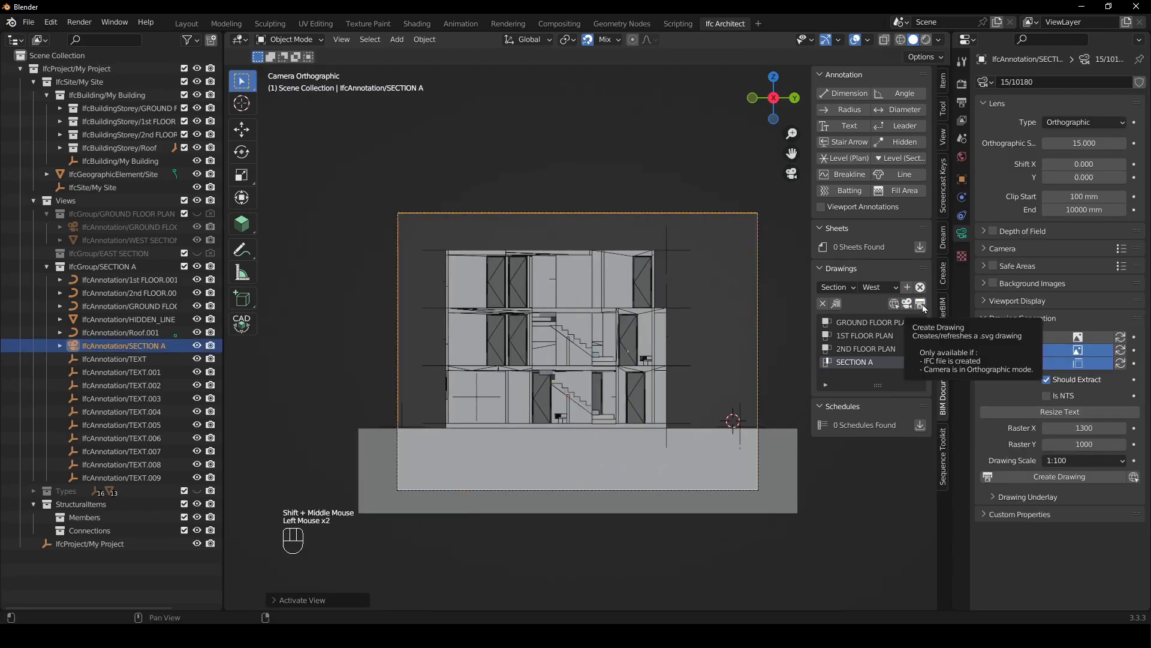
{"action": "left_click", "coordinate": [923, 304]}
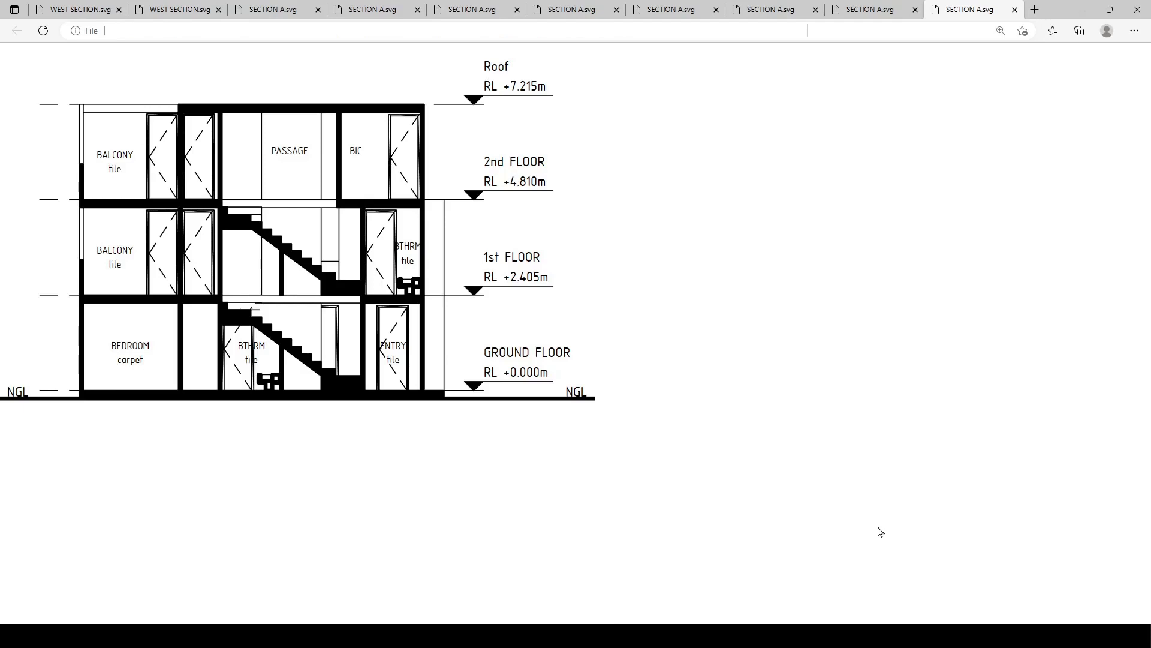